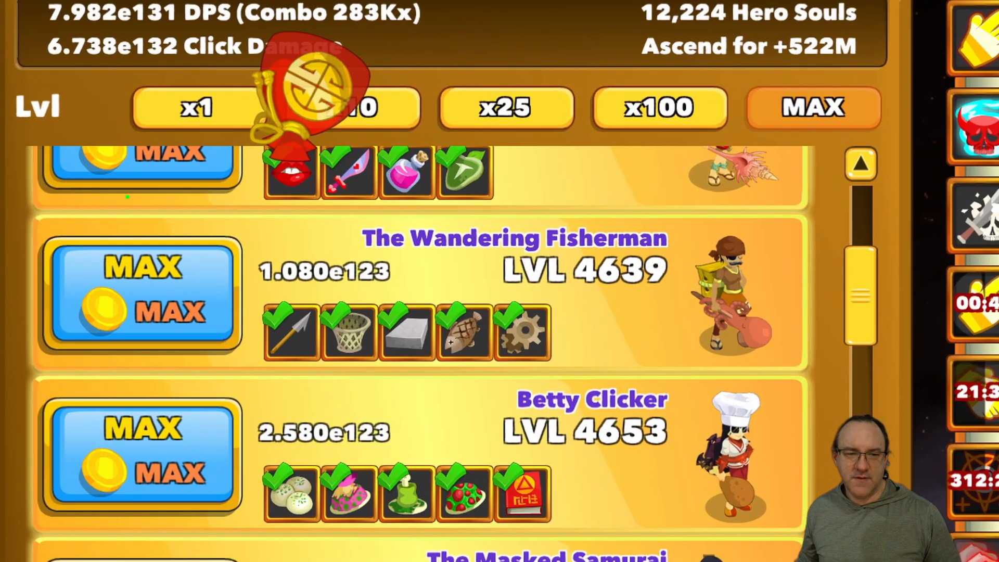
Examine the hero list's level-up buttons, hero levels and purchased upgrade icons in Clicker Heroes
{"action": "mouse_move", "coordinate": [128, 197]}
{"action": "left_mouse_down"}
{"action": "mouse_move", "coordinate": [119, 500]}
{"action": "mouse_move", "coordinate": [245, 437]}
{"action": "mouse_move", "coordinate": [203, 126]}
{"action": "mouse_move", "coordinate": [112, 273]}
{"action": "left_mouse_up"}
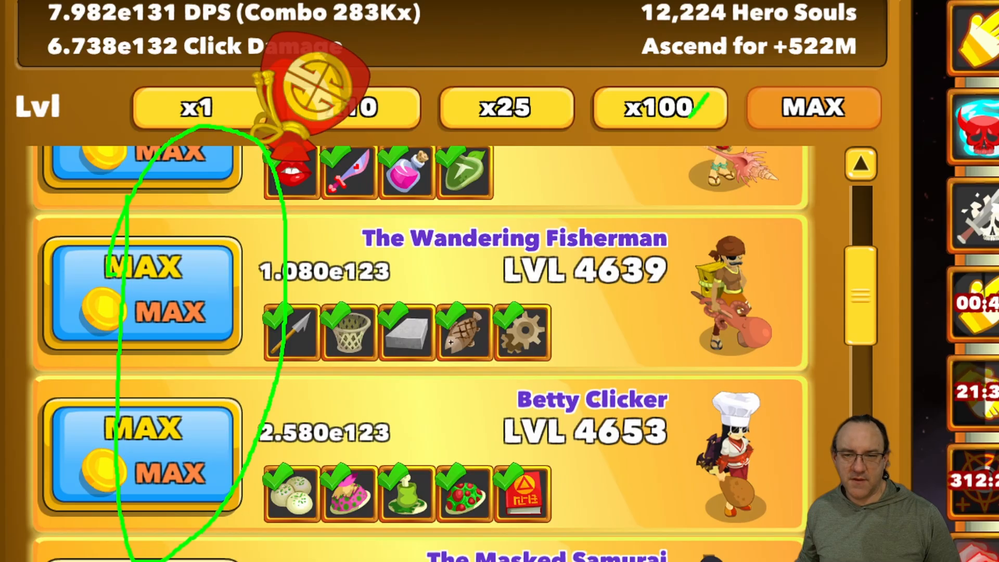
{"action": "left_click_drag", "start_coordinate": [689, 117], "coordinate": [541, 276]}
{"action": "left_click_drag", "start_coordinate": [543, 224], "coordinate": [595, 283]}
{"action": "left_click_drag", "start_coordinate": [291, 382], "coordinate": [289, 399]}
{"action": "left_click_drag", "start_coordinate": [360, 373], "coordinate": [360, 399]}
{"action": "left_click_drag", "start_coordinate": [423, 375], "coordinate": [425, 388]}
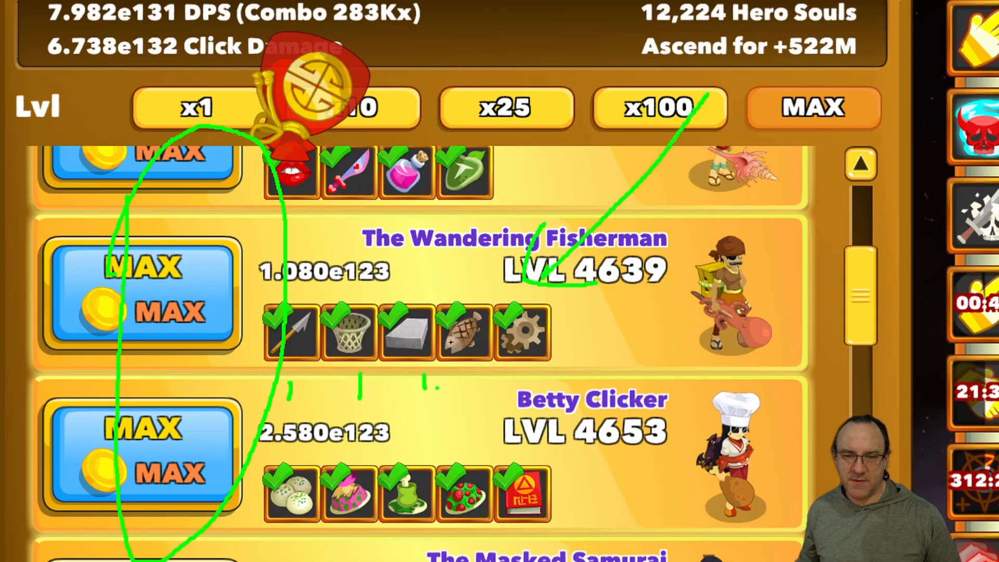
{"action": "key", "text": "Escape"}
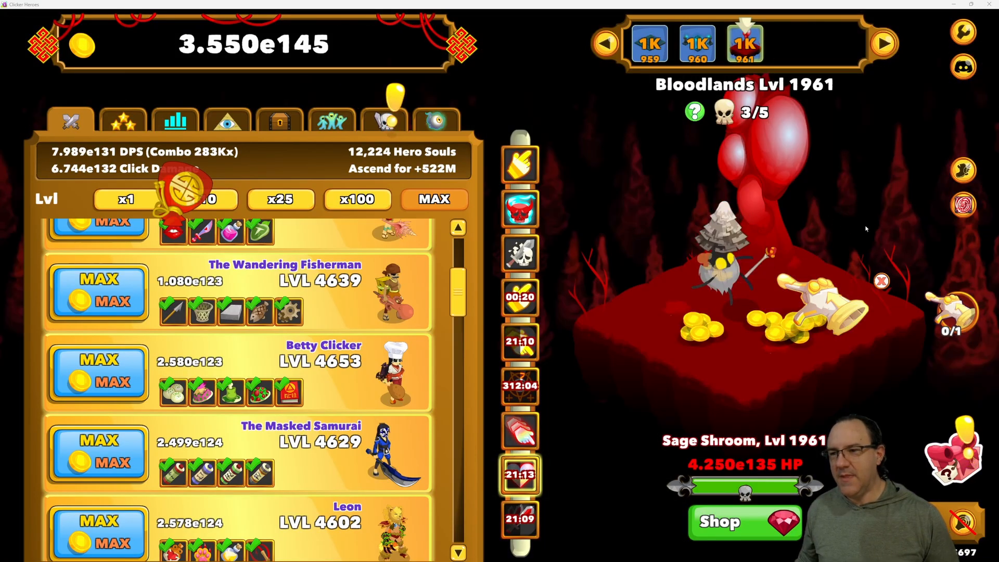
Examine the game's round progression icons and the red envelope floating over the hero list
{"action": "key", "text": "ctrl+1"}
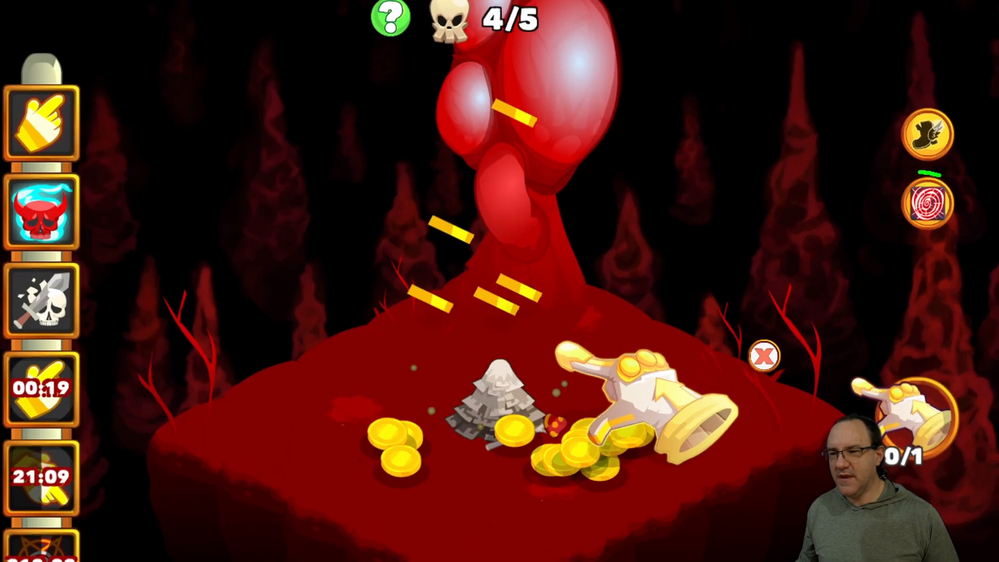
{"action": "mouse_move", "coordinate": [919, 173]}
{"action": "left_mouse_down"}
{"action": "mouse_move", "coordinate": [963, 213]}
{"action": "mouse_move", "coordinate": [886, 186]}
{"action": "left_mouse_up"}
{"action": "key", "text": "Escape"}
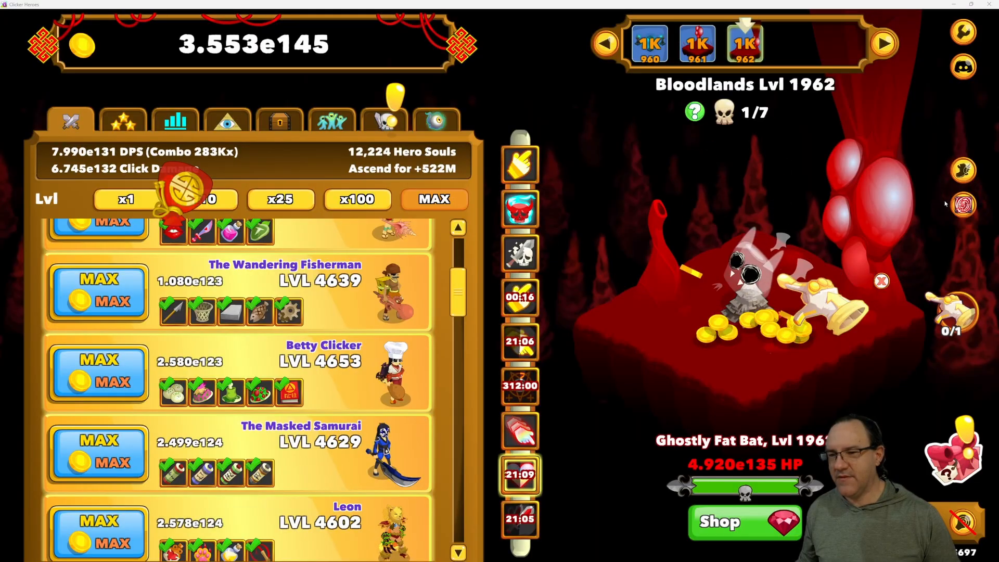
{"action": "key", "text": "ctrl+1"}
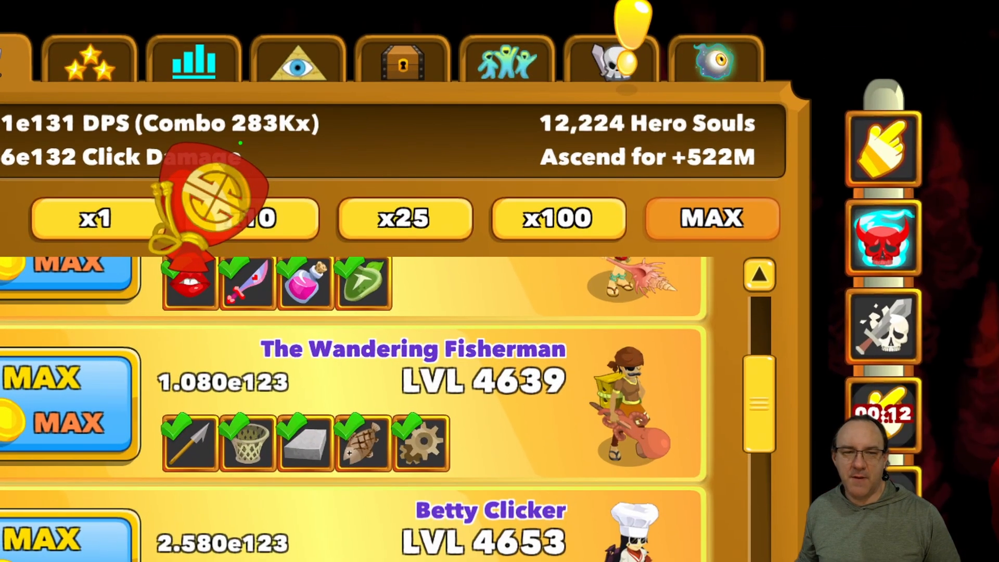
{"action": "mouse_move", "coordinate": [271, 133]}
{"action": "left_mouse_down"}
{"action": "mouse_move", "coordinate": [130, 176]}
{"action": "mouse_move", "coordinate": [304, 177]}
{"action": "mouse_move", "coordinate": [234, 138]}
{"action": "left_mouse_up"}
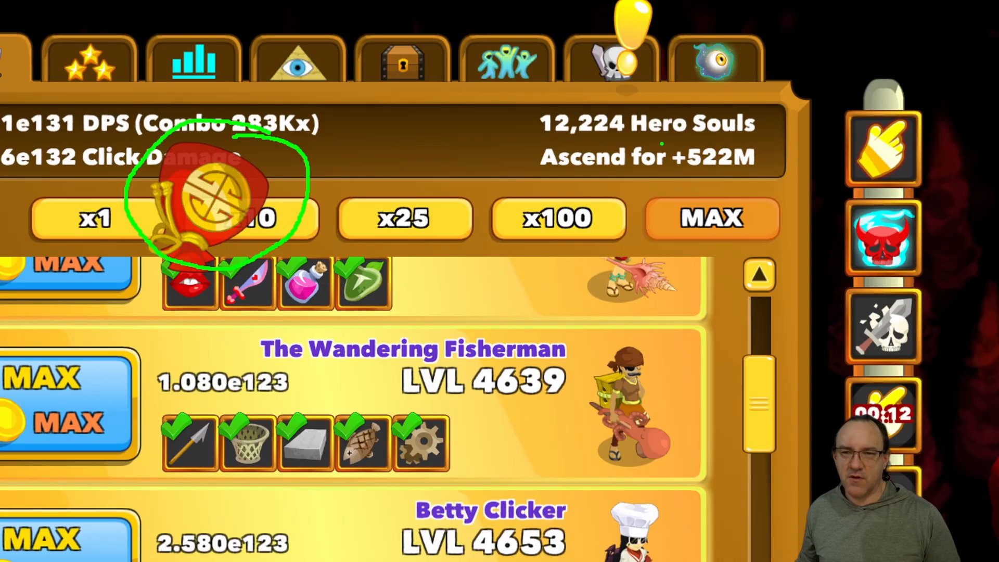
{"action": "key", "text": "Escape"}
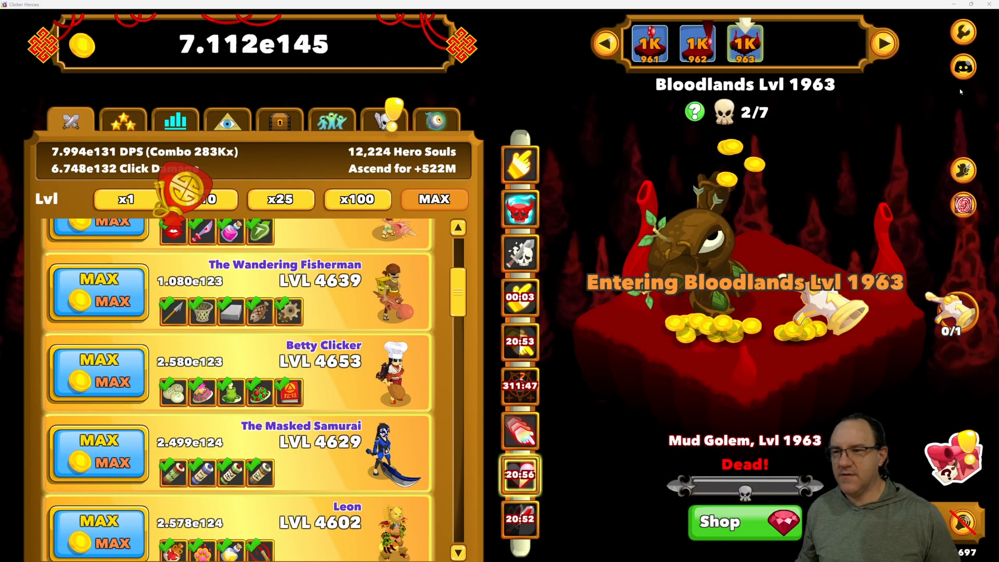
{"action": "key", "text": "ctrl+1"}
{"action": "mouse_move", "coordinate": [903, 83]}
{"action": "left_mouse_down"}
{"action": "mouse_move", "coordinate": [844, 82]}
{"action": "mouse_move", "coordinate": [661, 120]}
{"action": "mouse_move", "coordinate": [133, 97]}
{"action": "left_mouse_up"}
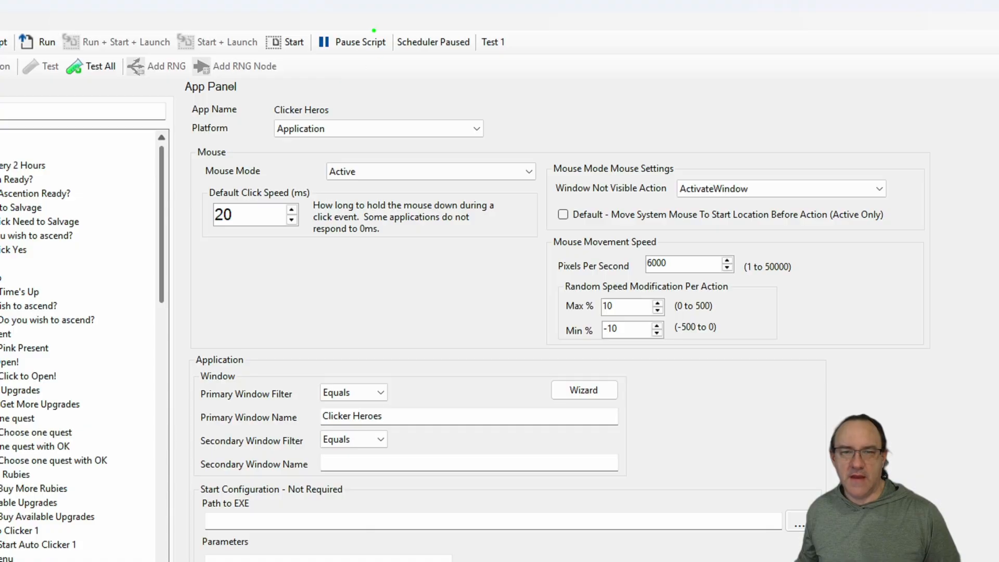
Review the Clicker Heros app settings in App Test Studio: platform, mouse mode, default click speed, window-not-visible action and primary window
{"action": "left_click_drag", "start_coordinate": [371, 29], "coordinate": [357, 98]}
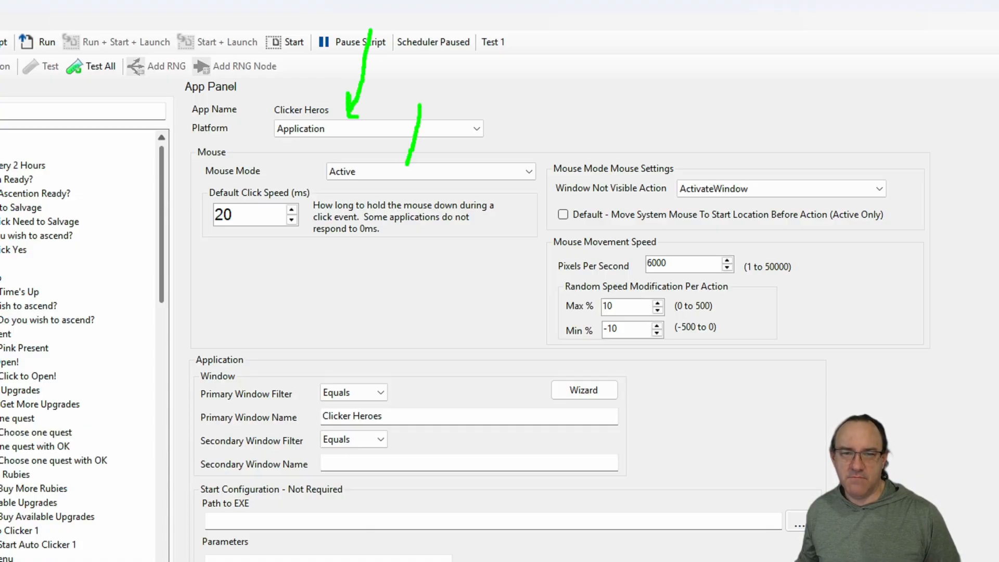
{"action": "left_click_drag", "start_coordinate": [310, 264], "coordinate": [354, 322]}
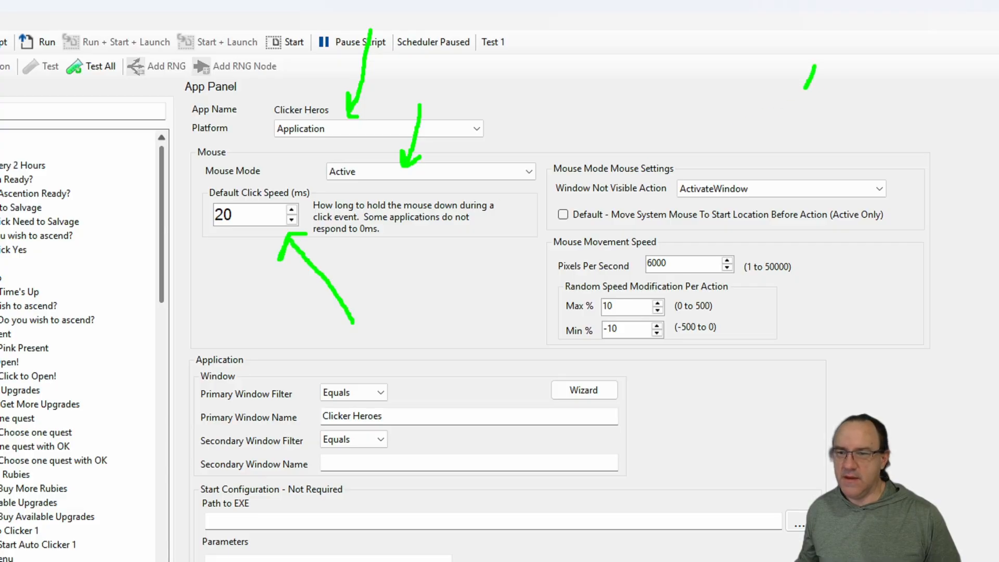
{"action": "left_click_drag", "start_coordinate": [805, 88], "coordinate": [775, 171]}
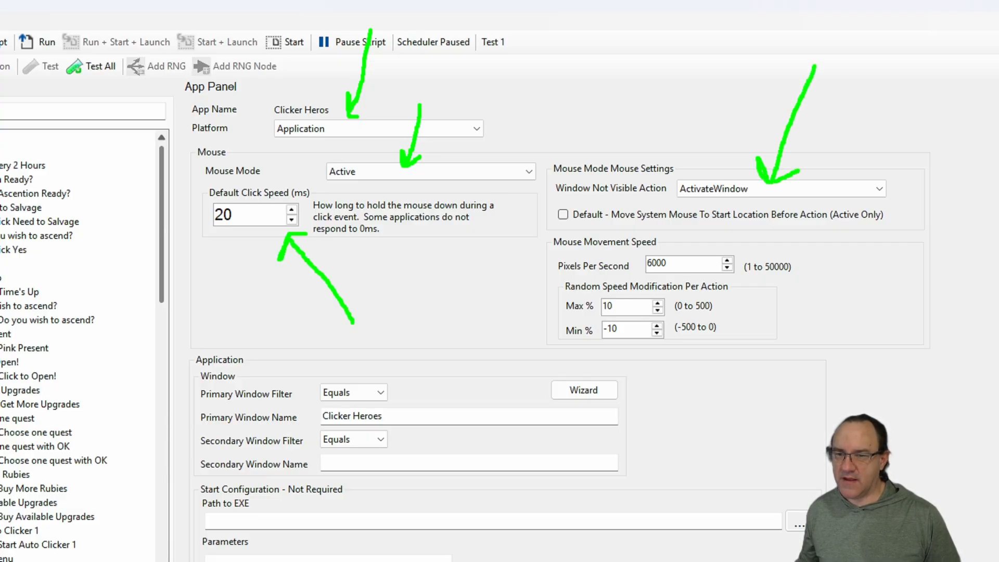
{"action": "left_click_drag", "start_coordinate": [450, 290], "coordinate": [416, 384]}
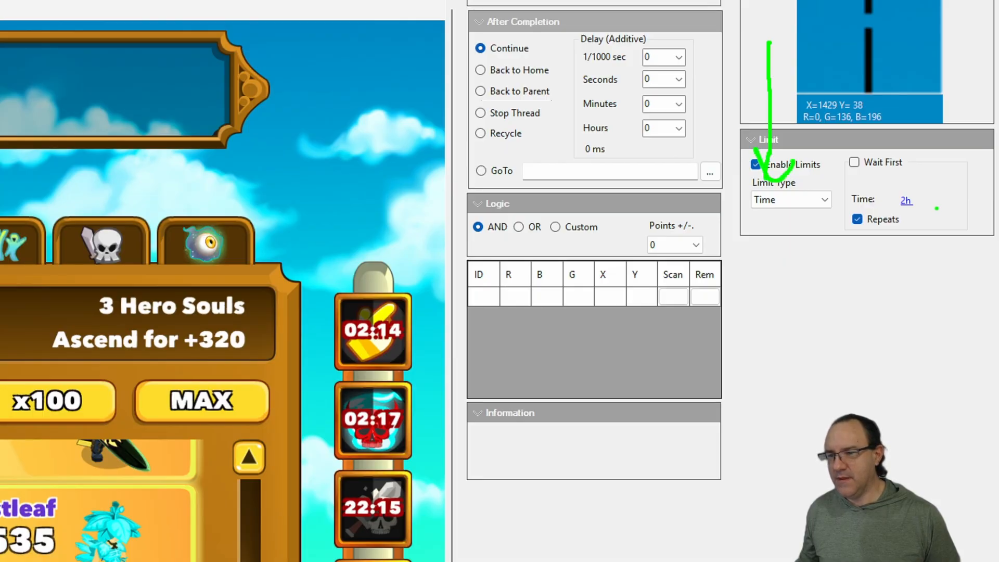
Inspect the time limit of the Ascention Every 2 Hours group and the Ascention Ready? event's color points on its screenshot
{"action": "left_click_drag", "start_coordinate": [929, 213], "coordinate": [983, 253]}
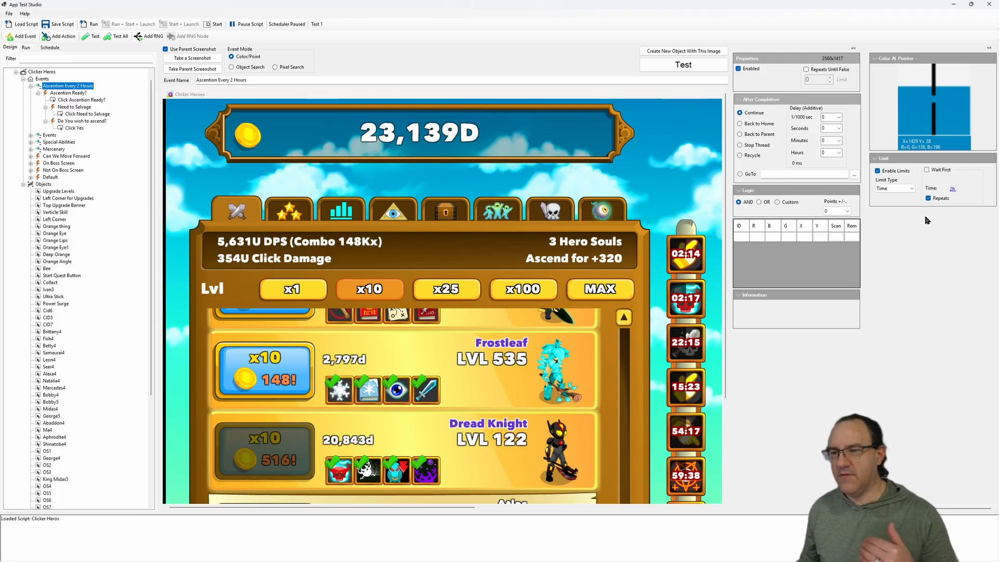
{"action": "left_click", "coordinate": [65, 94]}
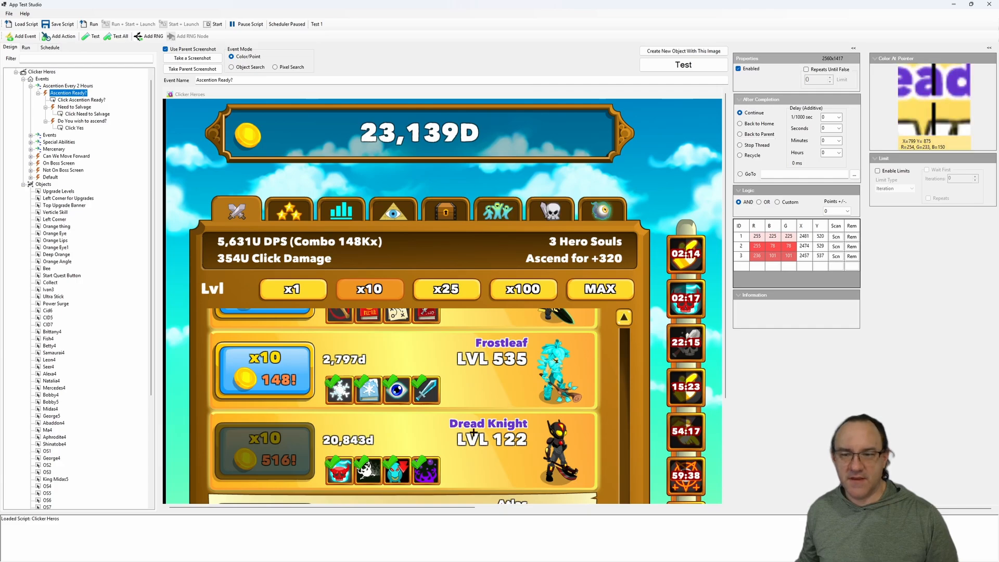
{"action": "left_click_drag", "start_coordinate": [448, 508], "coordinate": [712, 511]}
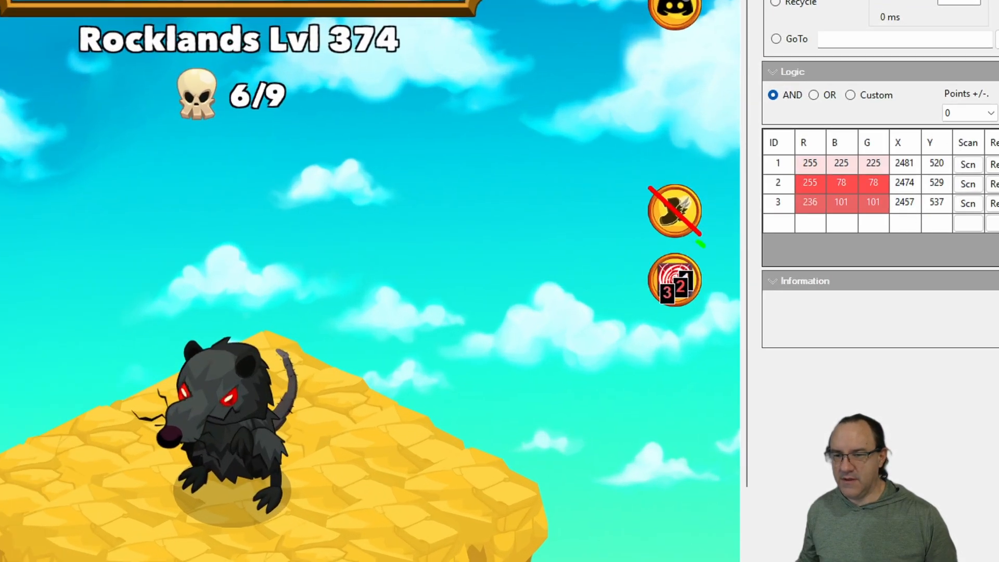
{"action": "mouse_move", "coordinate": [701, 243]}
{"action": "left_mouse_down"}
{"action": "mouse_move", "coordinate": [686, 345]}
{"action": "mouse_move", "coordinate": [651, 234]}
{"action": "left_mouse_up"}
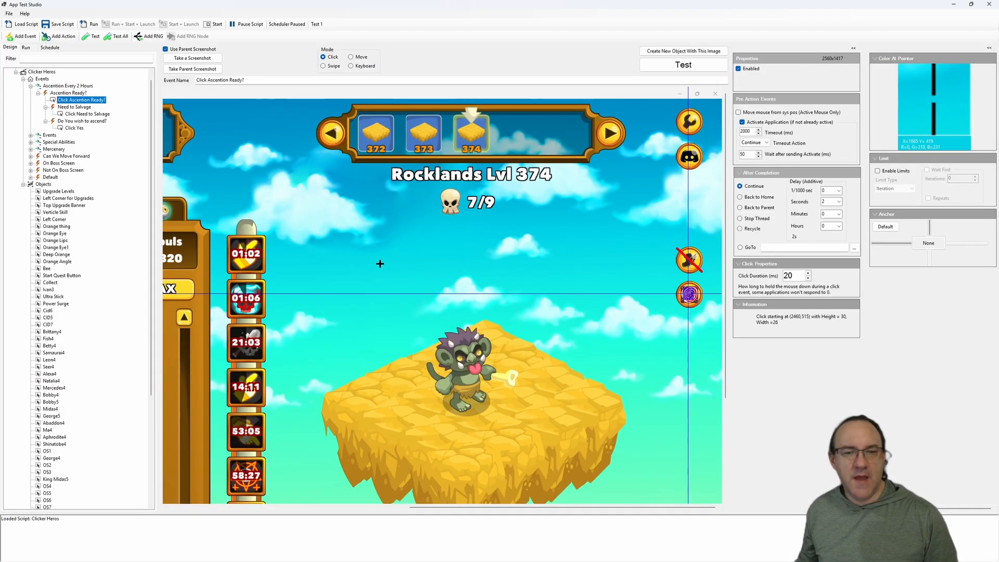
Inspect the Click Ascention Ready? action and the group's Need to Salvage and Do You wish to ascend? events with their click actions
{"action": "left_click", "coordinate": [66, 101]}
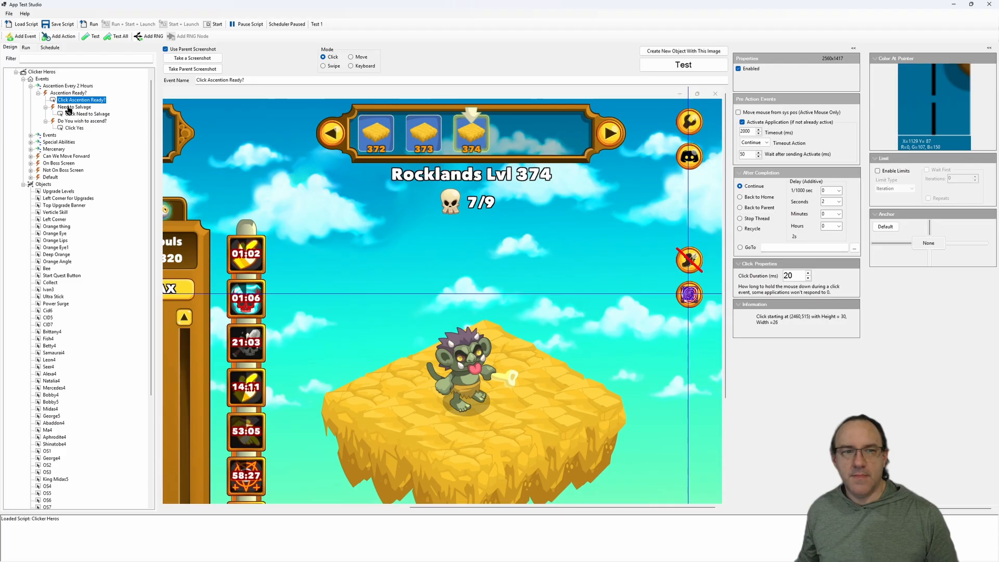
{"action": "left_click", "coordinate": [68, 109]}
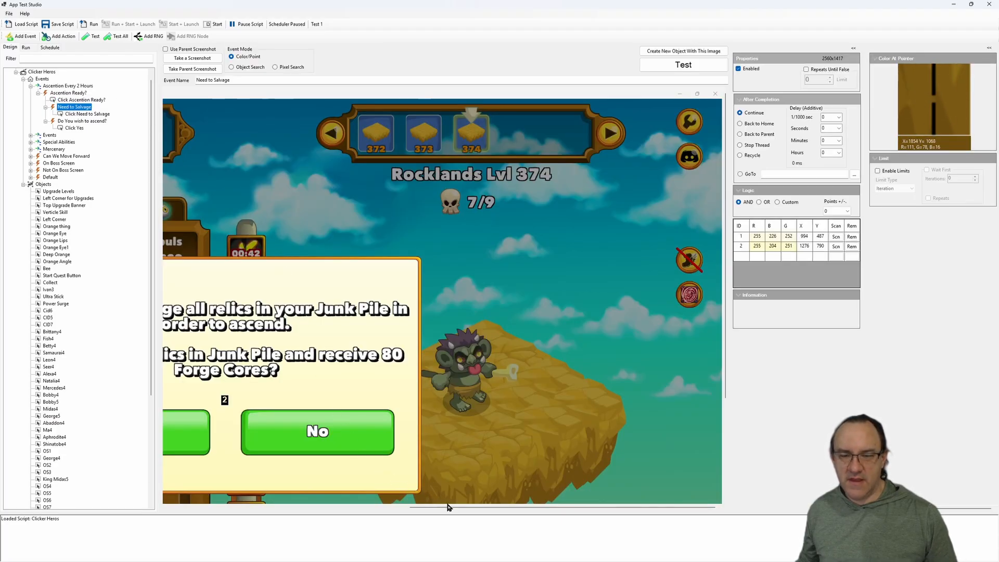
{"action": "left_click_drag", "start_coordinate": [445, 508], "coordinate": [347, 506]}
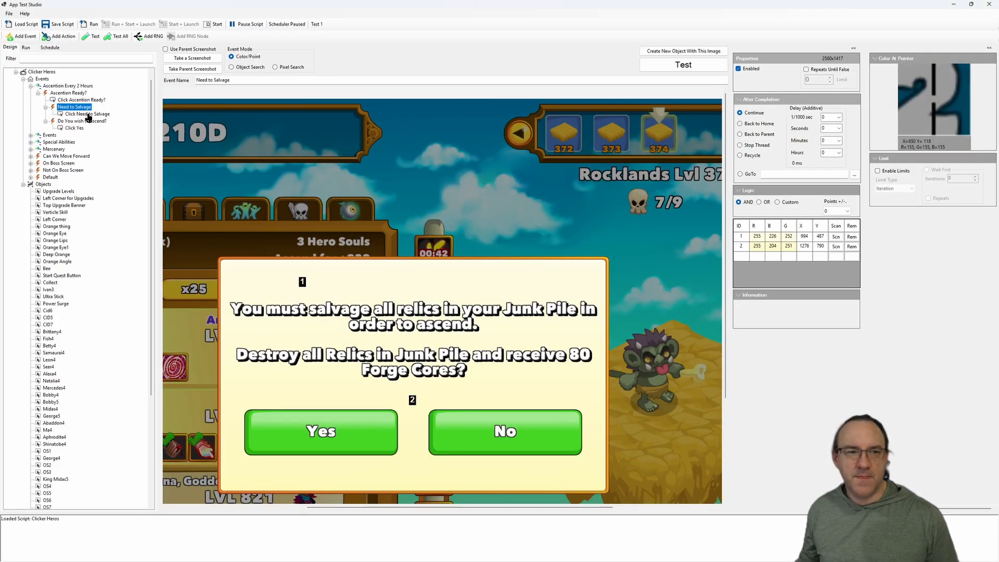
{"action": "left_click", "coordinate": [87, 115]}
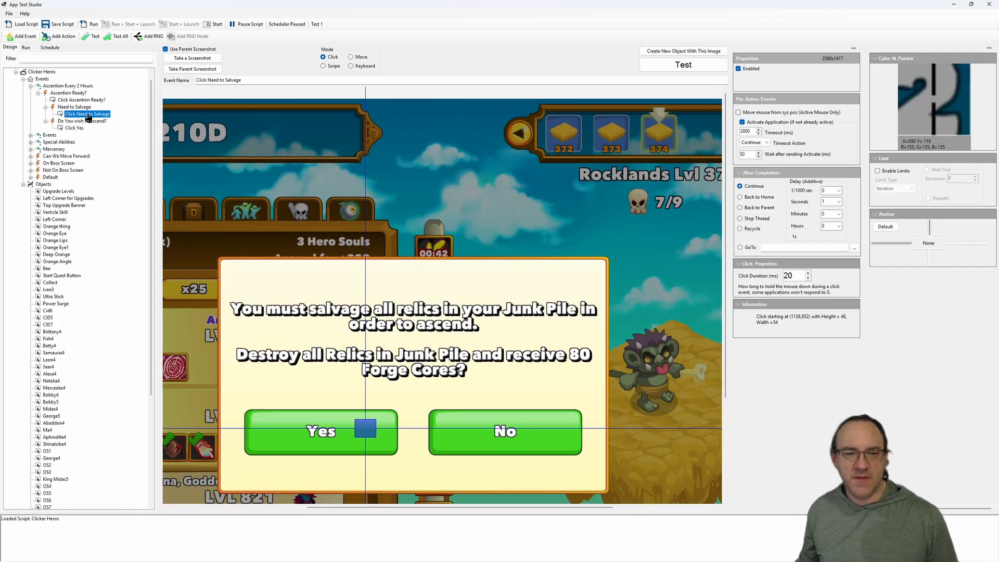
{"action": "left_click", "coordinate": [61, 123]}
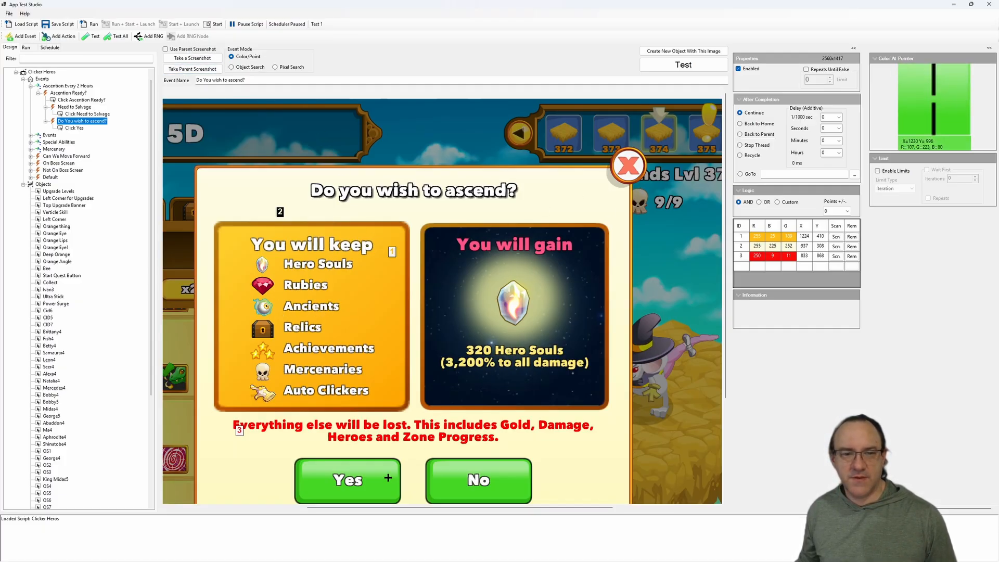
{"action": "left_click", "coordinate": [72, 128]}
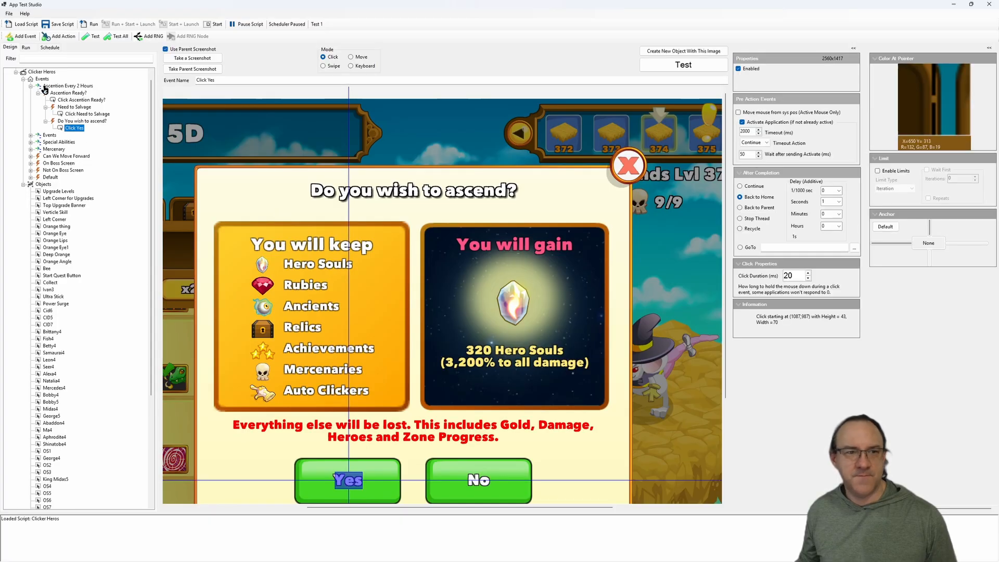
Collapse the Ascention Every 2 Hours group, expand the Events group, and inspect the Time's Up event with its click action
{"action": "left_click", "coordinate": [30, 86]}
{"action": "left_click", "coordinate": [30, 93]}
{"action": "left_click", "coordinate": [49, 93]}
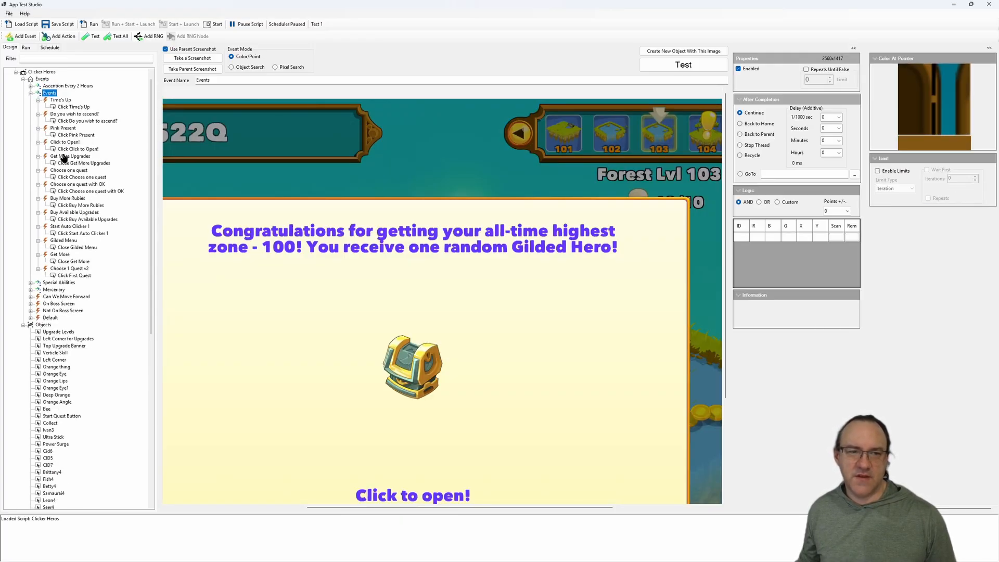
{"action": "left_click", "coordinate": [57, 100]}
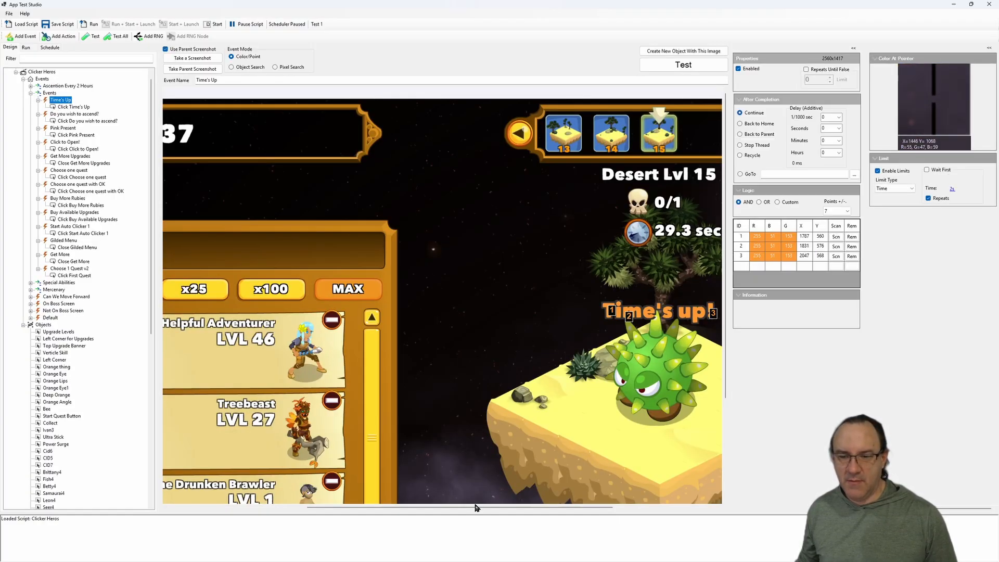
{"action": "left_click_drag", "start_coordinate": [475, 507], "coordinate": [603, 509]}
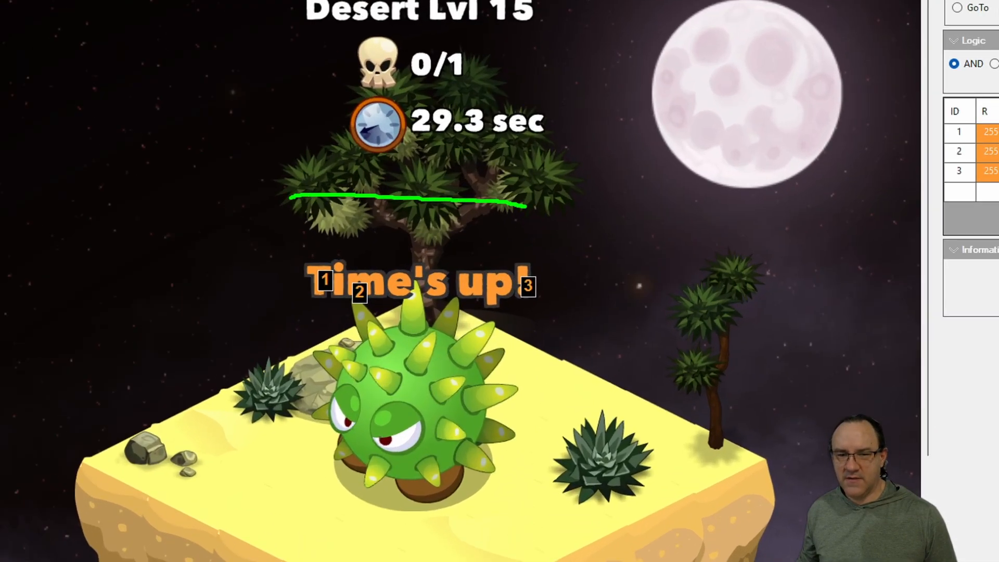
{"action": "mouse_move", "coordinate": [308, 197]}
{"action": "left_mouse_down"}
{"action": "mouse_move", "coordinate": [697, 292]}
{"action": "mouse_move", "coordinate": [338, 206]}
{"action": "left_mouse_up"}
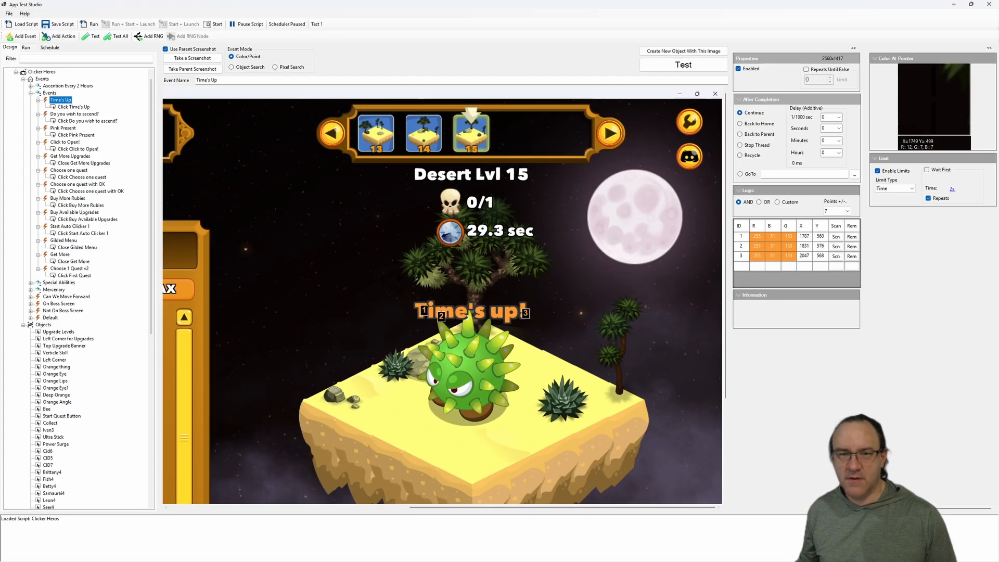
{"action": "left_click", "coordinate": [73, 108]}
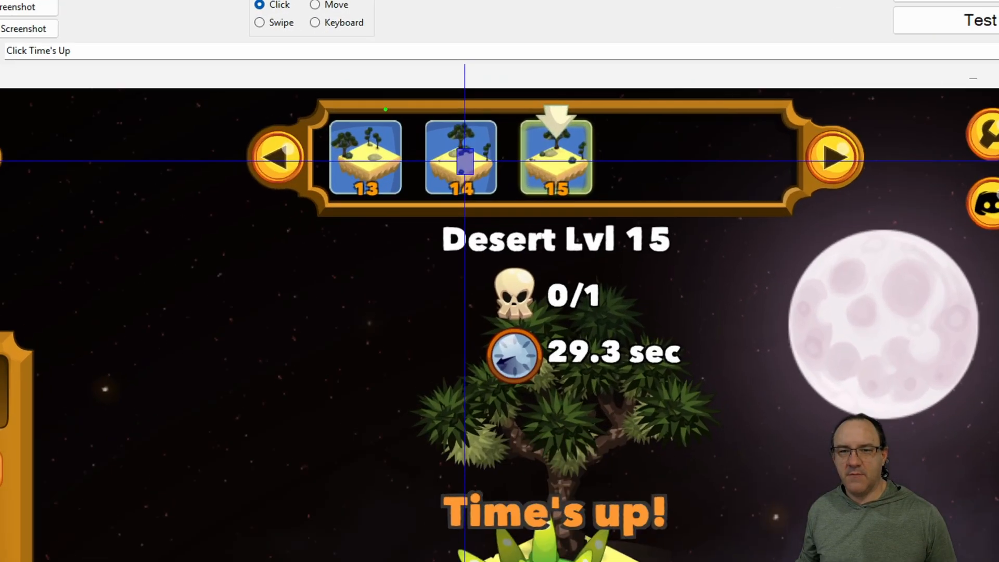
{"action": "mouse_move", "coordinate": [442, 94]}
{"action": "left_mouse_down"}
{"action": "mouse_move", "coordinate": [410, 94]}
{"action": "mouse_move", "coordinate": [438, 90]}
{"action": "mouse_move", "coordinate": [428, 85]}
{"action": "left_mouse_up"}
Inspect the Events group's Do you wish to ascend? event with its click action, and the Pink Present event's color points
{"action": "key", "text": "Down"}
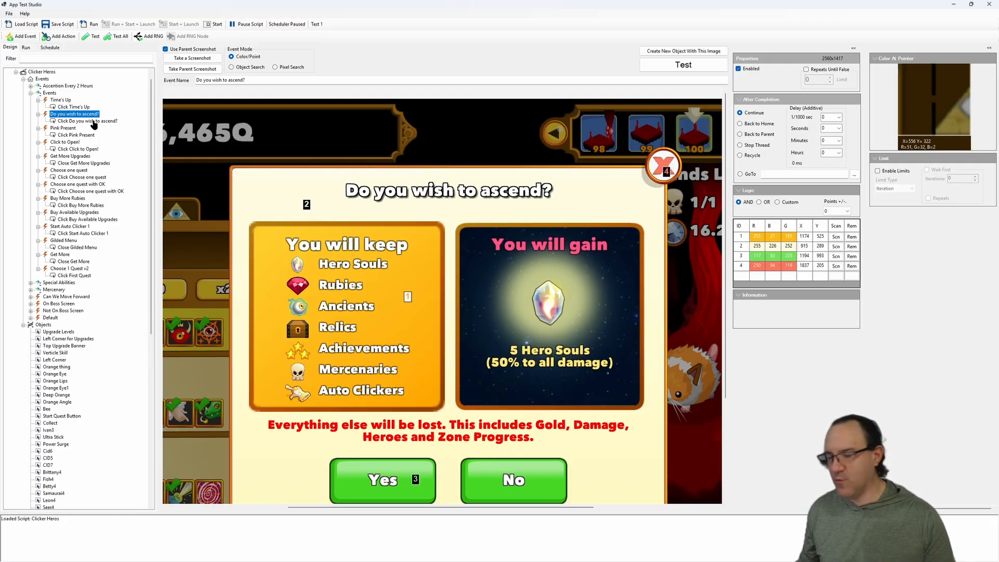
{"action": "left_click", "coordinate": [92, 121]}
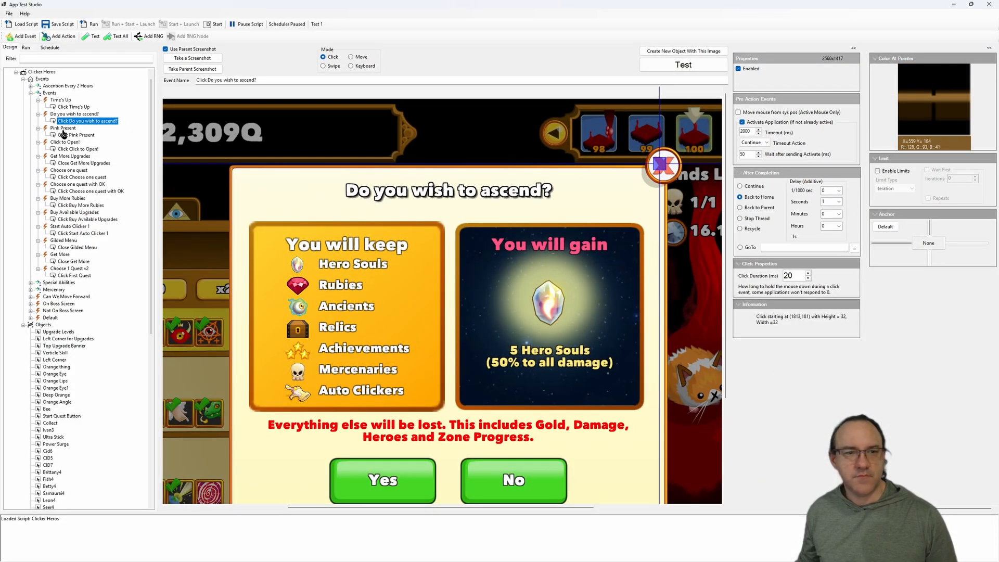
{"action": "left_click", "coordinate": [62, 128]}
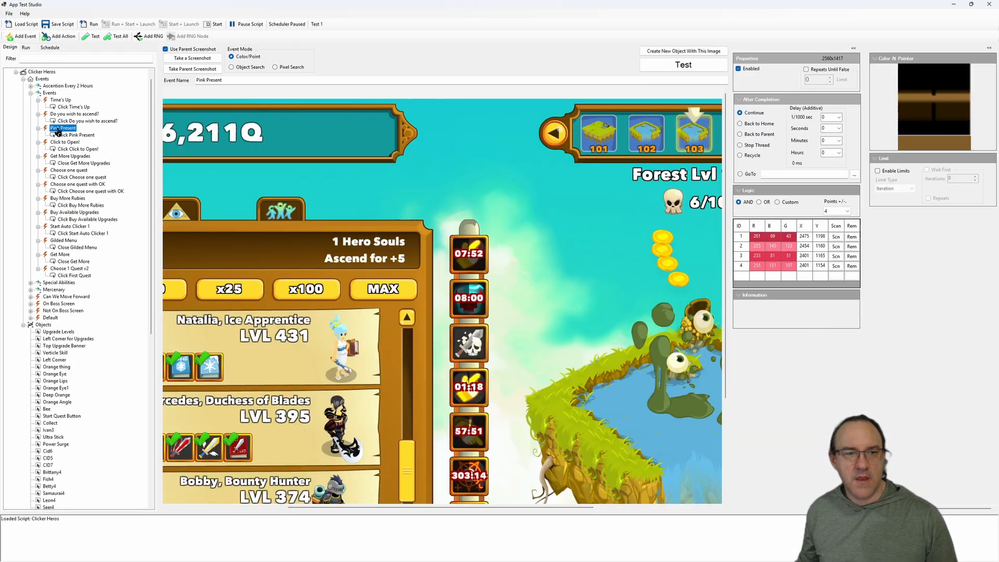
{"action": "left_click_drag", "start_coordinate": [482, 508], "coordinate": [606, 508]}
{"action": "scroll", "coordinate": [606, 491], "scroll_direction": "down", "scroll_amount": 3}
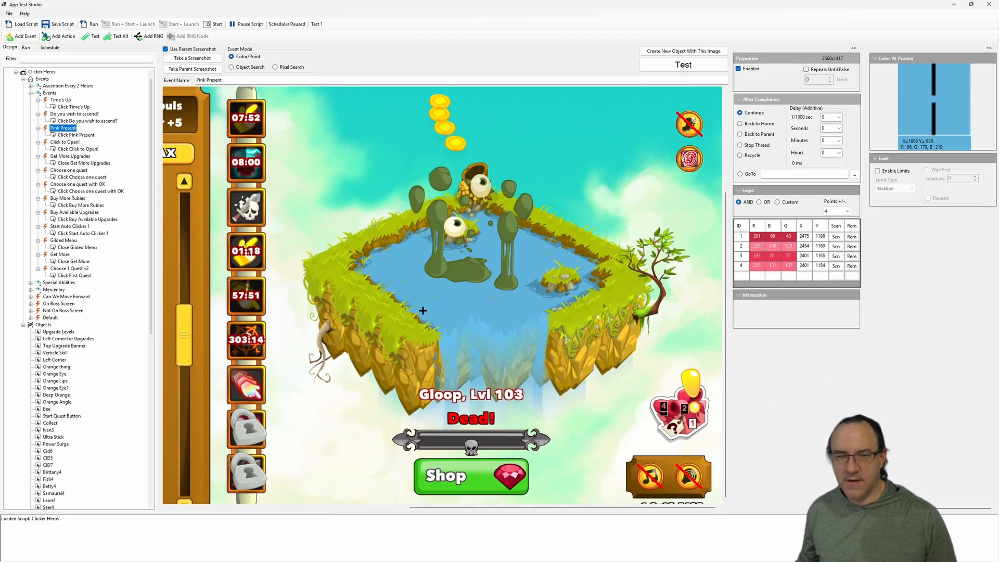
Inspect the color points of the Click to Open! and Get More Upgrades events on their screenshots
{"action": "left_click", "coordinate": [65, 142]}
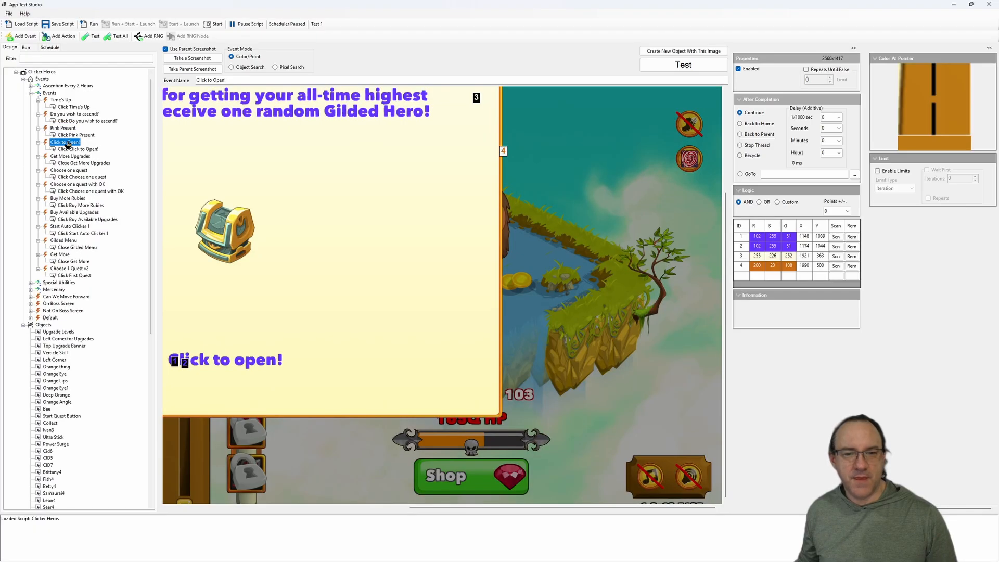
{"action": "left_click_drag", "start_coordinate": [440, 506], "coordinate": [363, 506]}
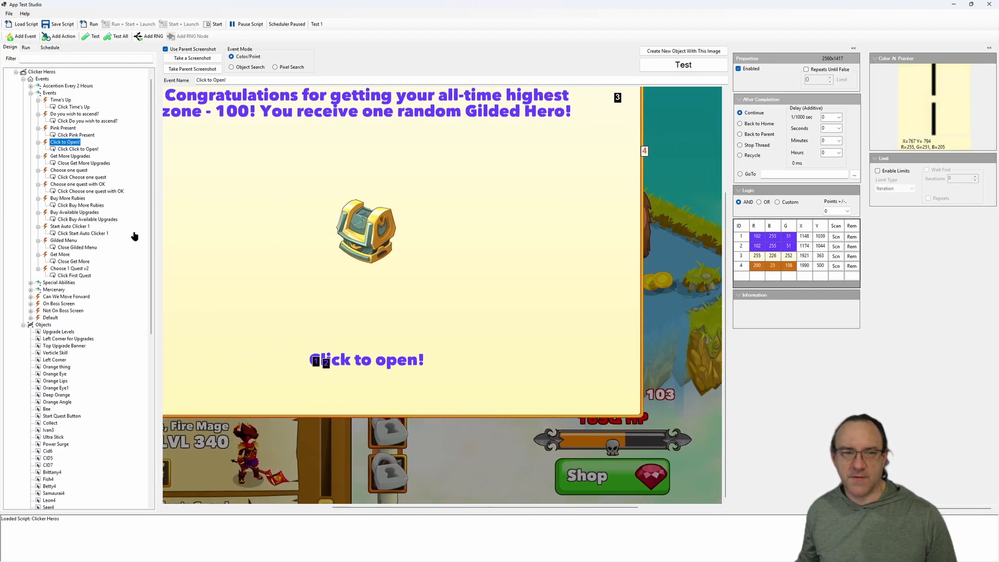
{"action": "left_click", "coordinate": [69, 156]}
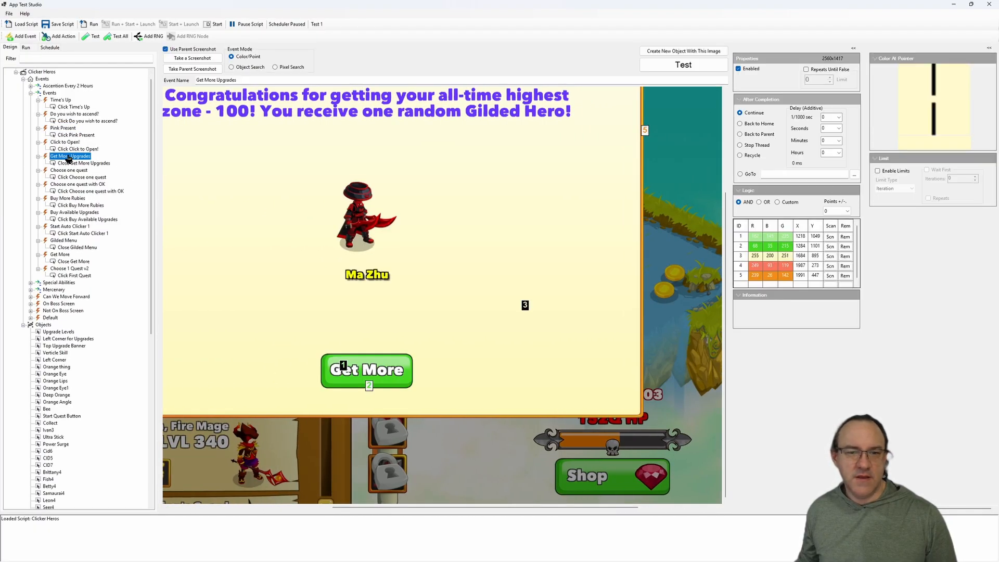
Inspect the Close Get More Upgrades action and the Choose one quest event with its click action
{"action": "scroll", "coordinate": [236, 181], "scroll_direction": "up", "scroll_amount": 1}
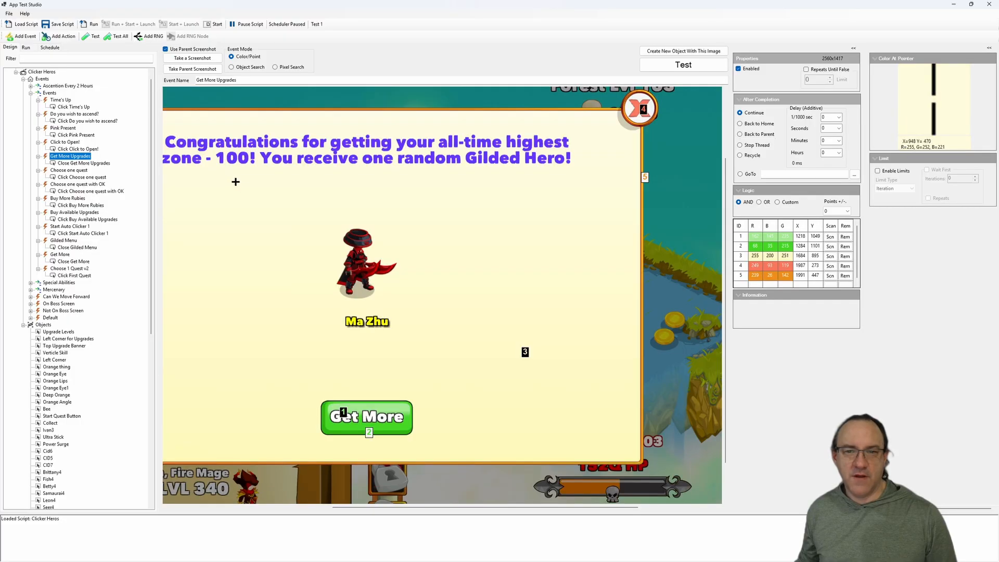
{"action": "left_click", "coordinate": [69, 164]}
{"action": "left_click", "coordinate": [65, 170]}
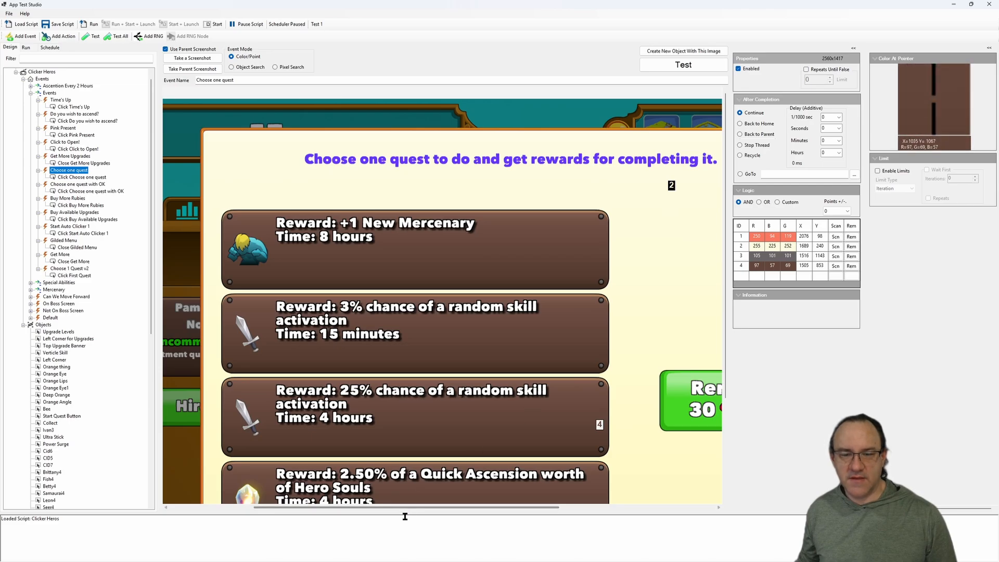
{"action": "left_click_drag", "start_coordinate": [403, 512], "coordinate": [424, 512]}
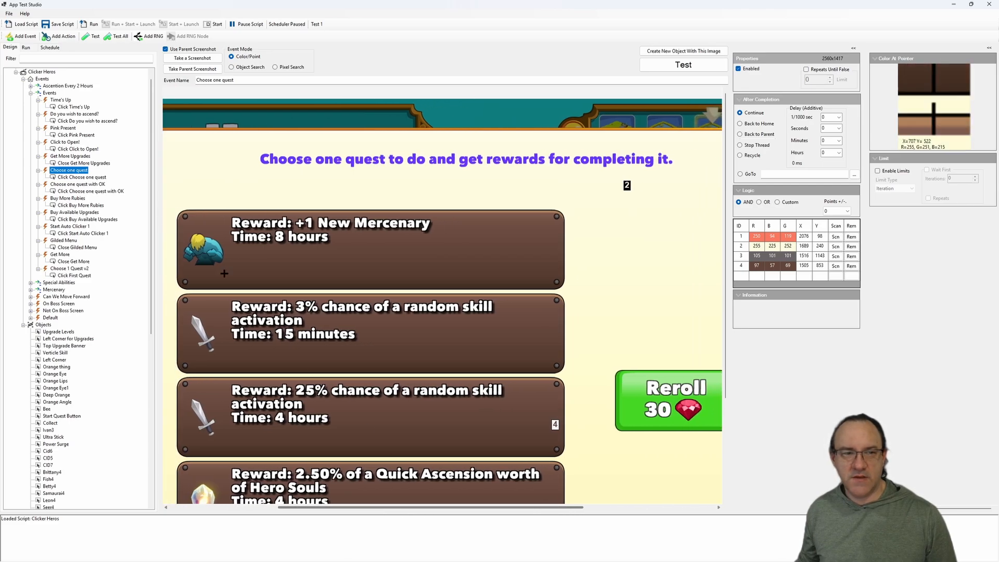
{"action": "left_click", "coordinate": [90, 178]}
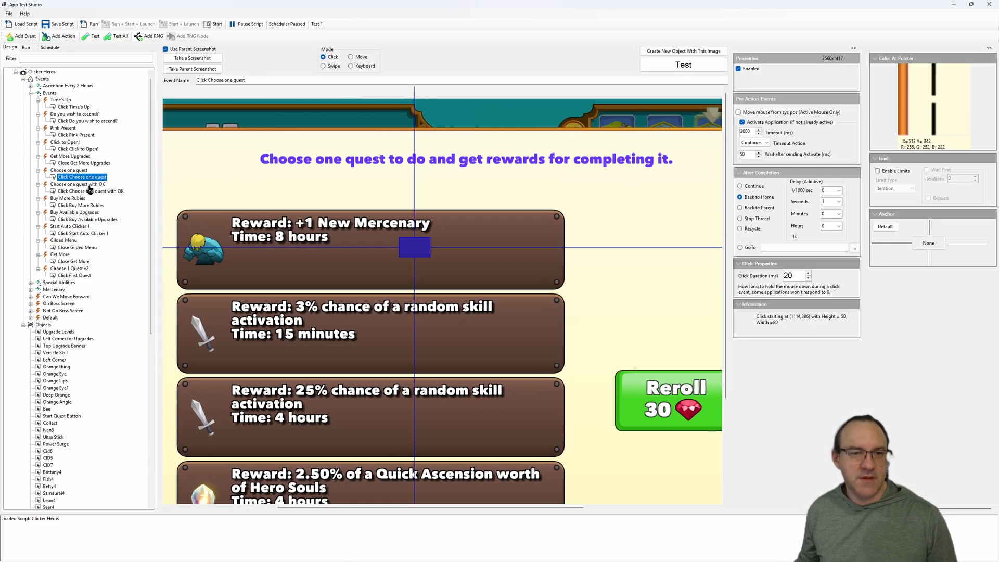
Inspect the Choose one quest with OK and Buy More Rubies events with their click actions
{"action": "left_click", "coordinate": [75, 184]}
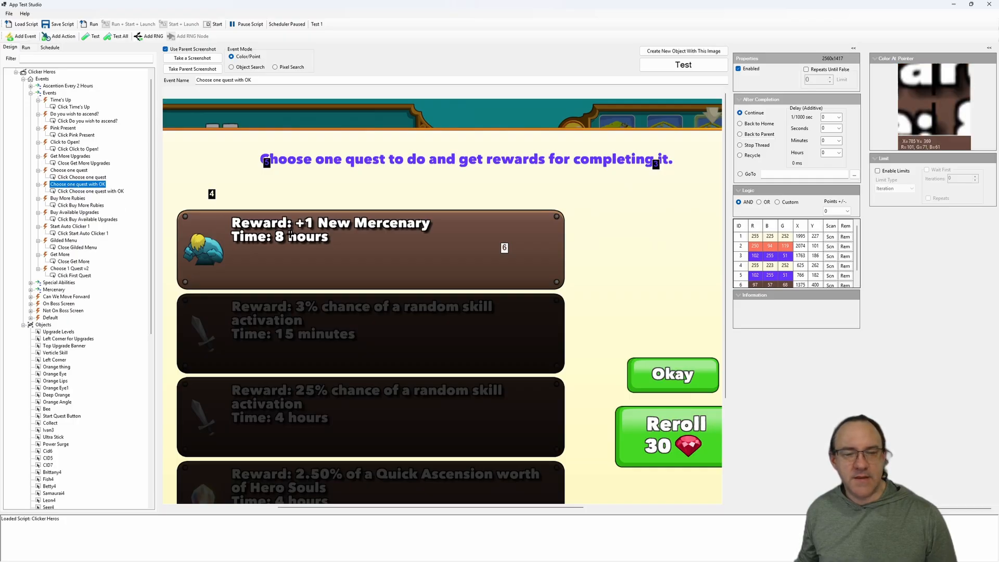
{"action": "left_click", "coordinate": [93, 192]}
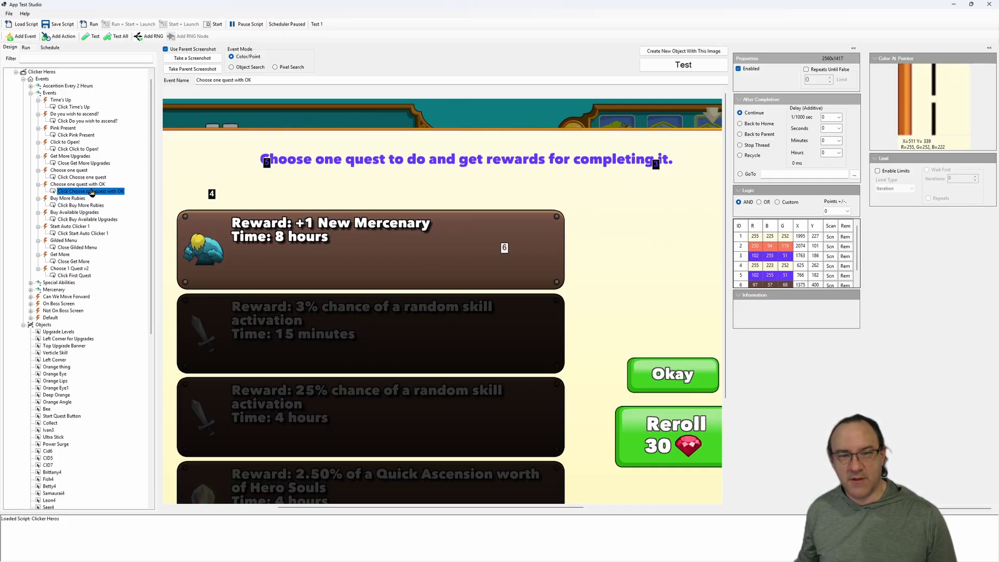
{"action": "left_click", "coordinate": [80, 199]}
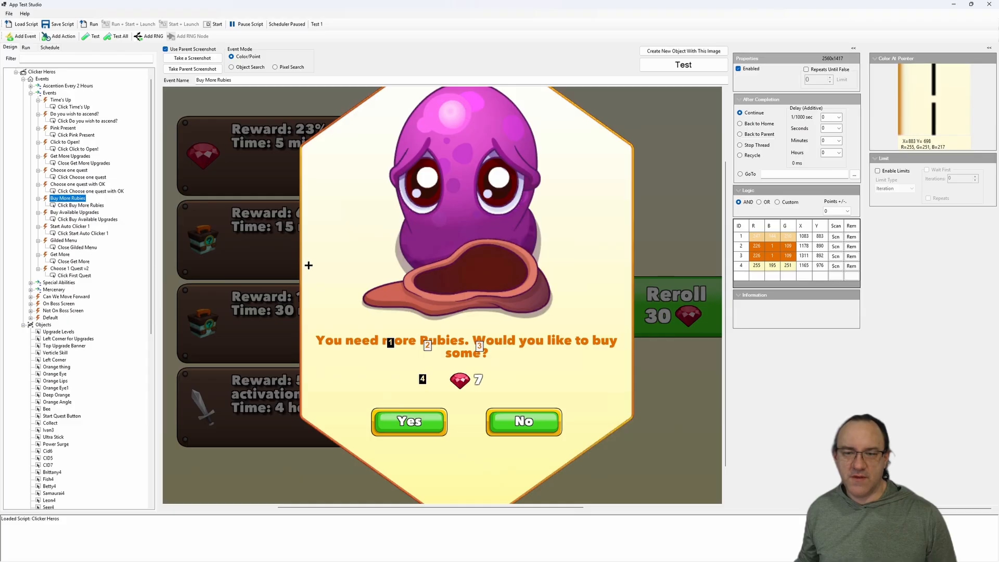
{"action": "left_click", "coordinate": [78, 205]}
Inspect the Buy Available Upgrades event's color points and time limit, along with its click action
{"action": "left_click", "coordinate": [74, 213]}
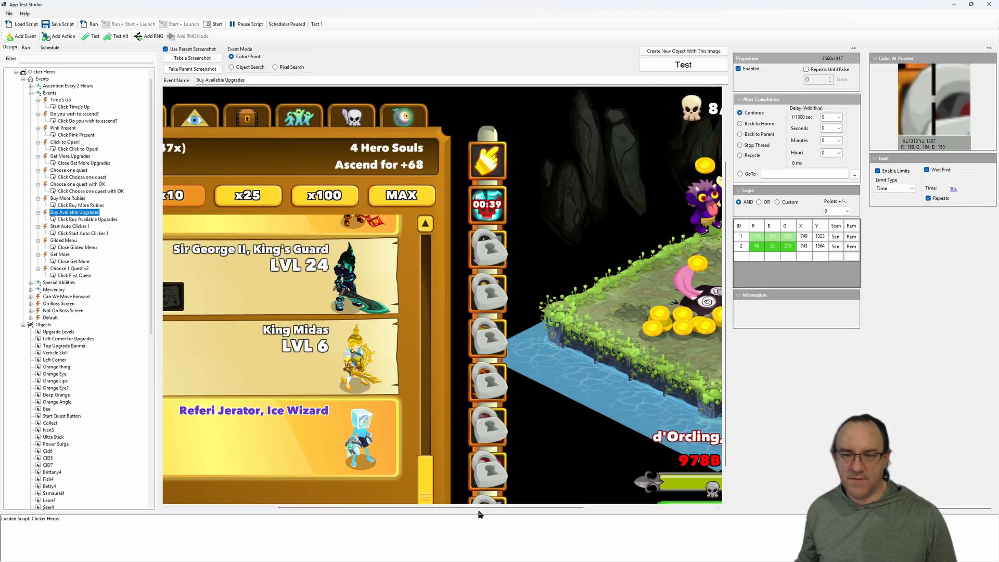
{"action": "left_click_drag", "start_coordinate": [475, 507], "coordinate": [364, 506]}
{"action": "scroll", "coordinate": [367, 491], "scroll_direction": "down", "scroll_amount": 1}
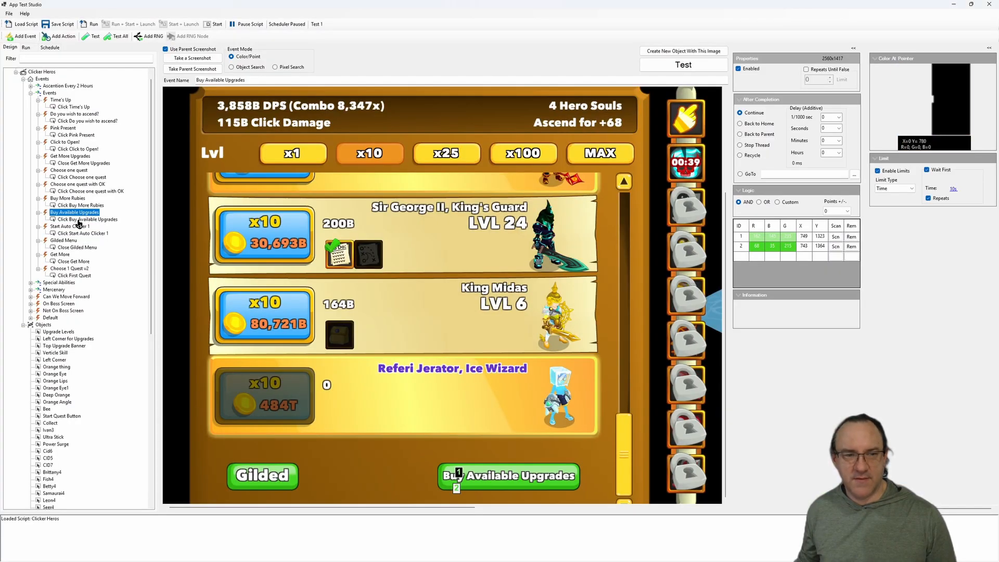
{"action": "left_click", "coordinate": [79, 220]}
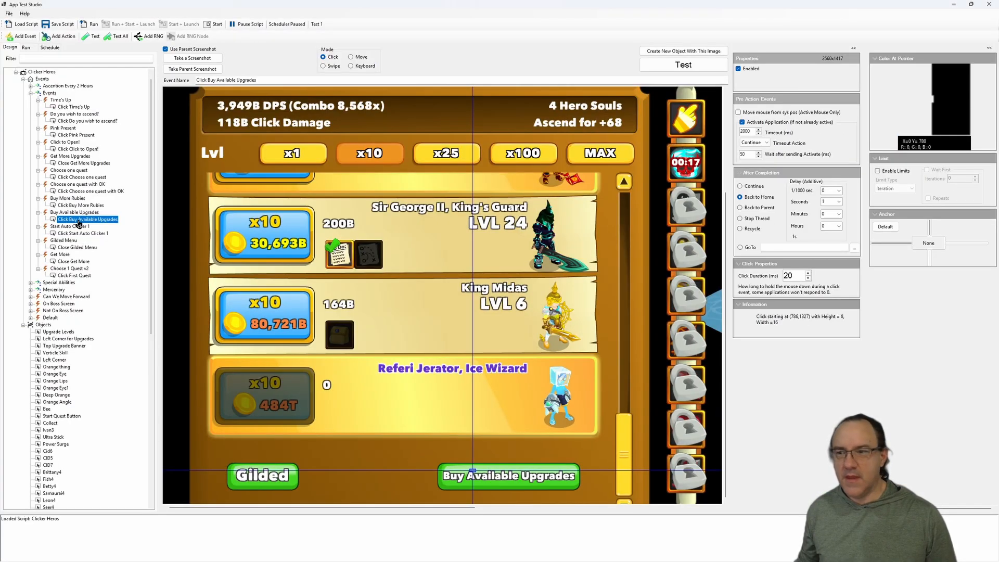
{"action": "left_click", "coordinate": [74, 212]}
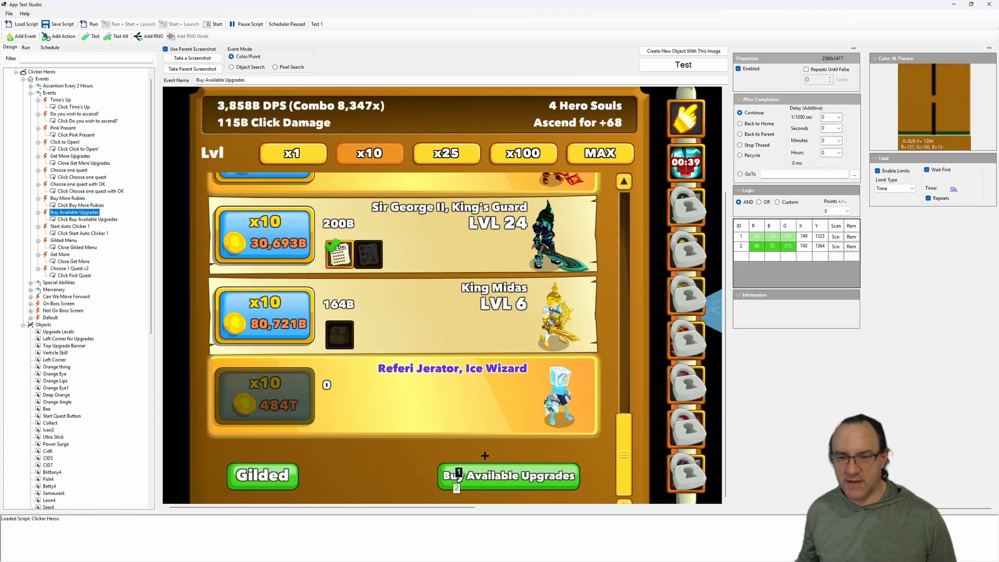
Inspect the Start Auto Clicker 1 event's color points on the auto clicker icon in its screenshot
{"action": "key", "text": "Down"}
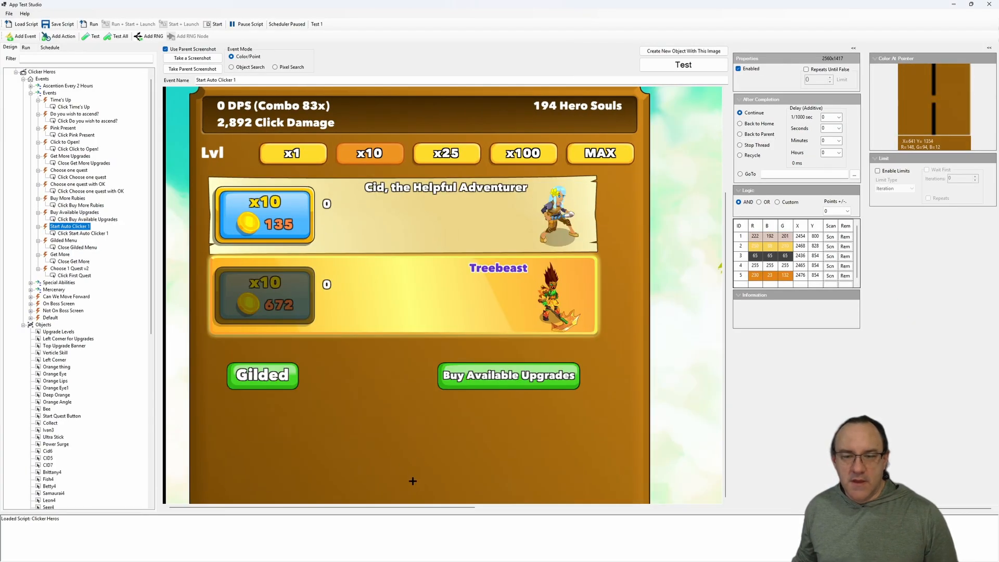
{"action": "left_click_drag", "start_coordinate": [417, 507], "coordinate": [691, 513]}
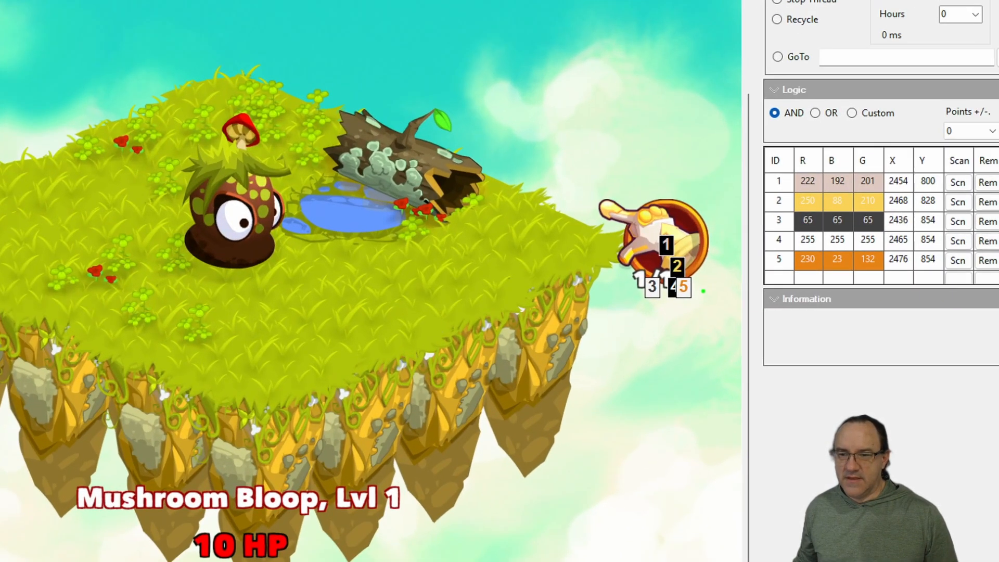
{"action": "left_click_drag", "start_coordinate": [659, 174], "coordinate": [690, 181]}
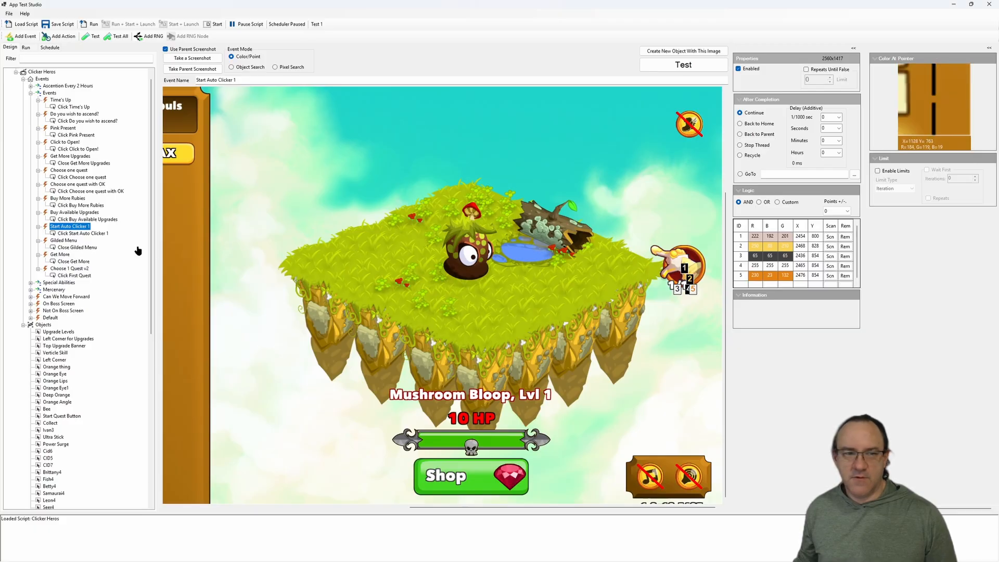
Inspect the Gilded Menu event, the Get More event with its close action, and the Choose 1 Quest v2 event
{"action": "left_click", "coordinate": [52, 239]}
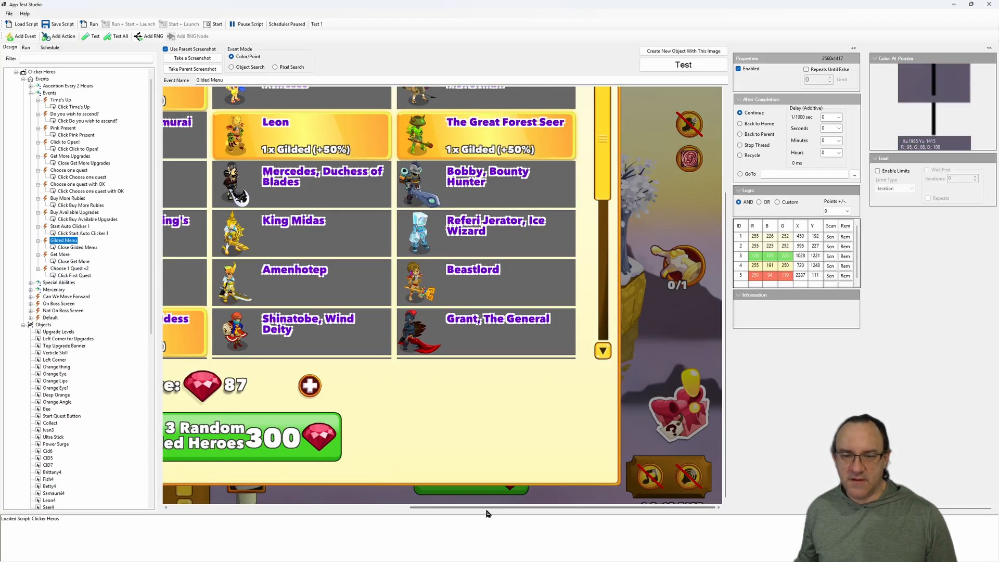
{"action": "left_click_drag", "start_coordinate": [486, 508], "coordinate": [196, 441]}
{"action": "scroll", "coordinate": [201, 441], "scroll_direction": "up", "scroll_amount": 2}
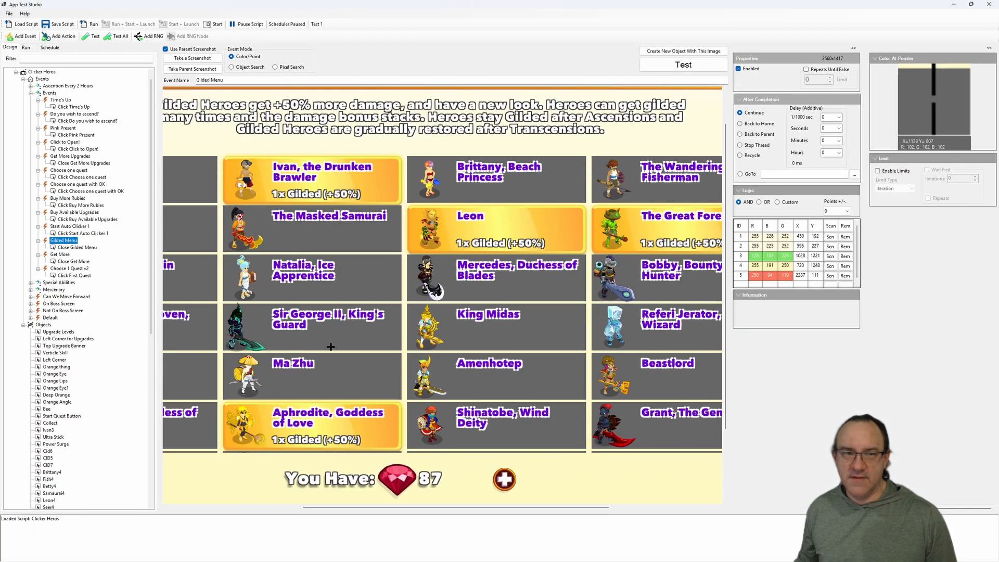
{"action": "left_click", "coordinate": [60, 254]}
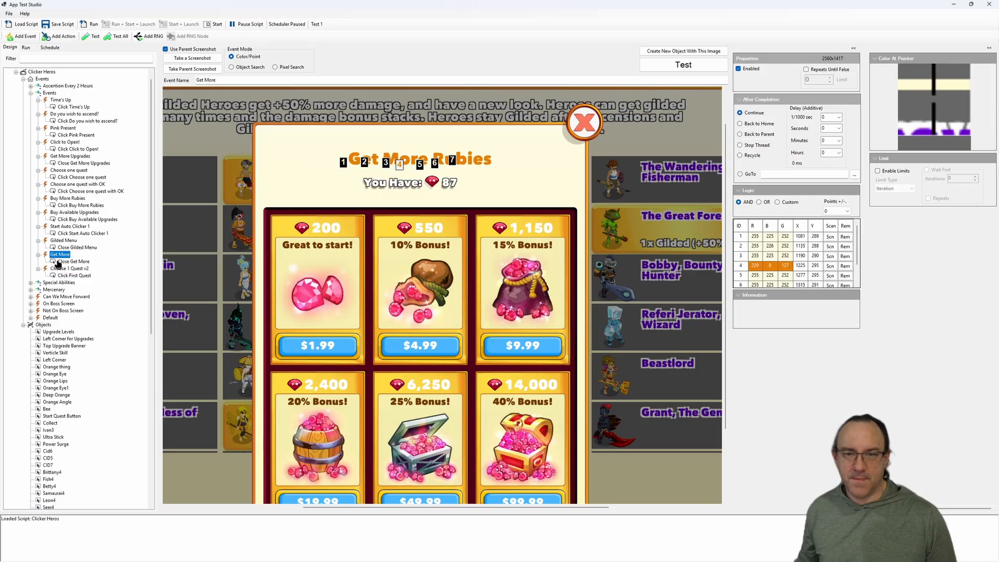
{"action": "left_click", "coordinate": [72, 261]}
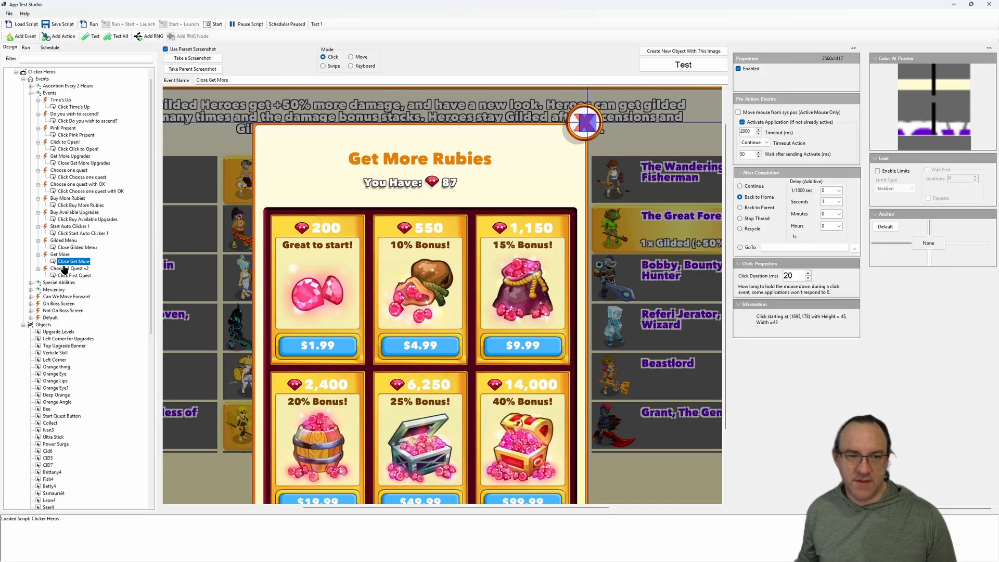
{"action": "left_click", "coordinate": [64, 269]}
Collapse the Events group, expand Special Abilities, and inspect its Metal Detector event and the Golden Clicks and Reload click actions
{"action": "left_click", "coordinate": [31, 93]}
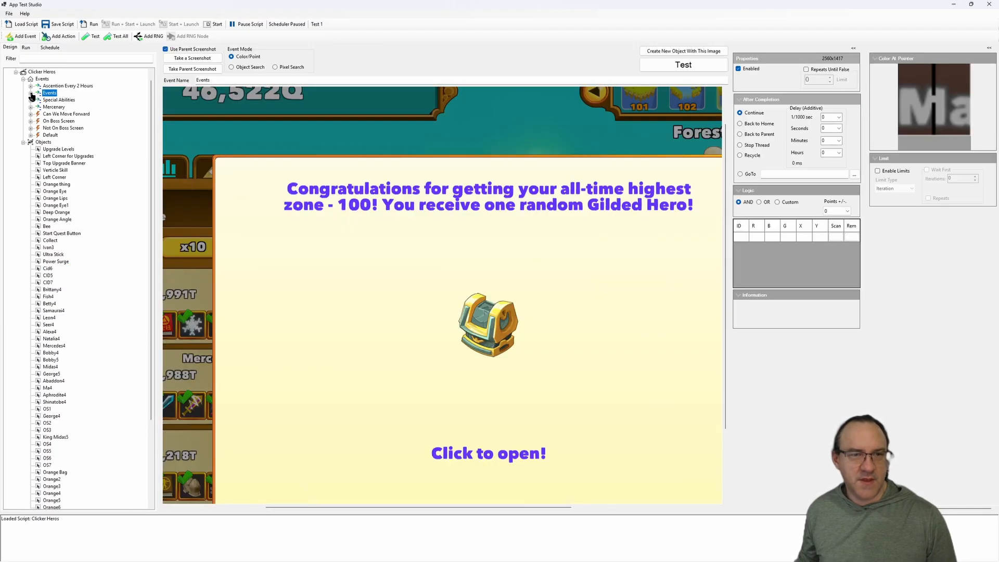
{"action": "left_click", "coordinate": [30, 100]}
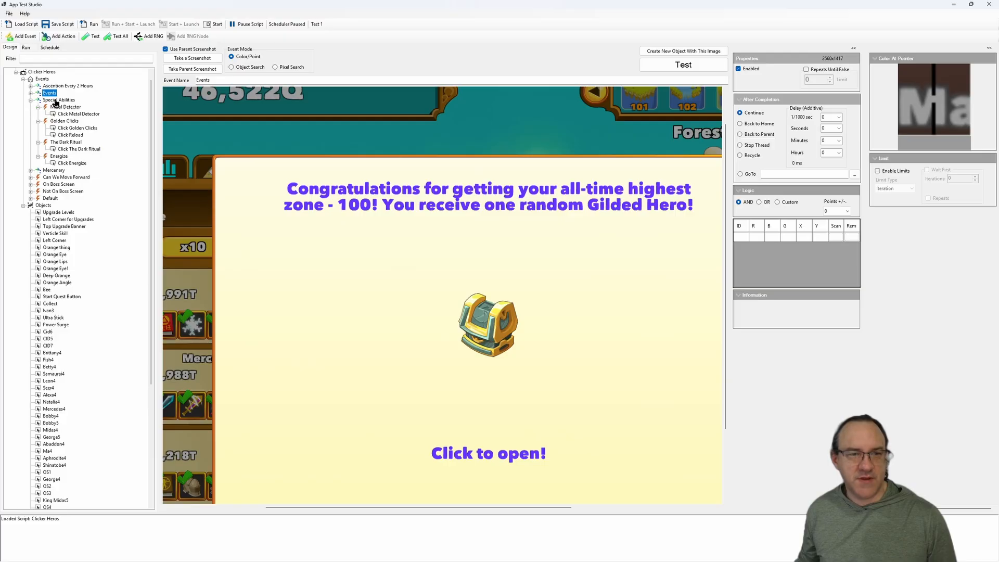
{"action": "left_click", "coordinate": [56, 100]}
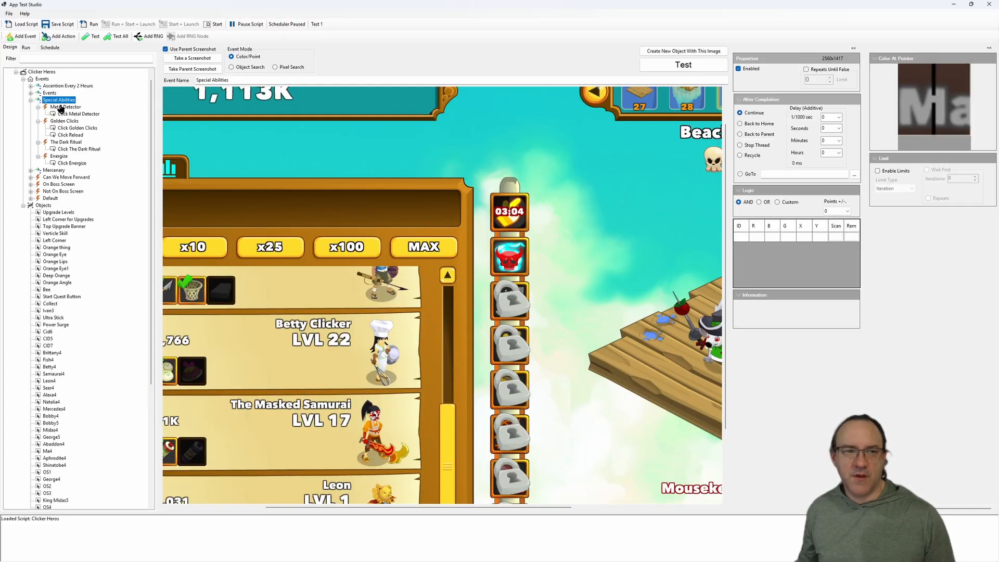
{"action": "left_click", "coordinate": [62, 107]}
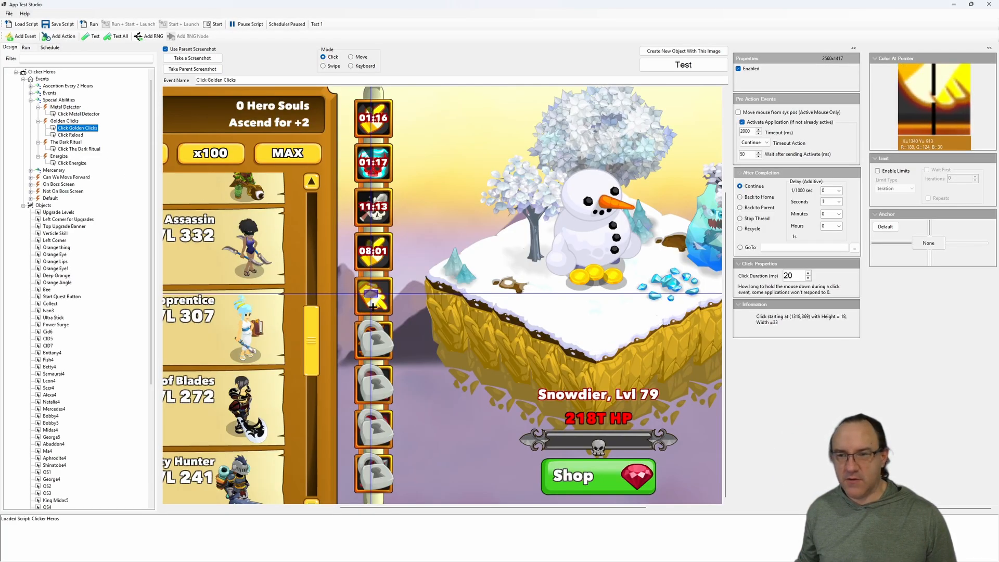
{"action": "left_click", "coordinate": [69, 134]}
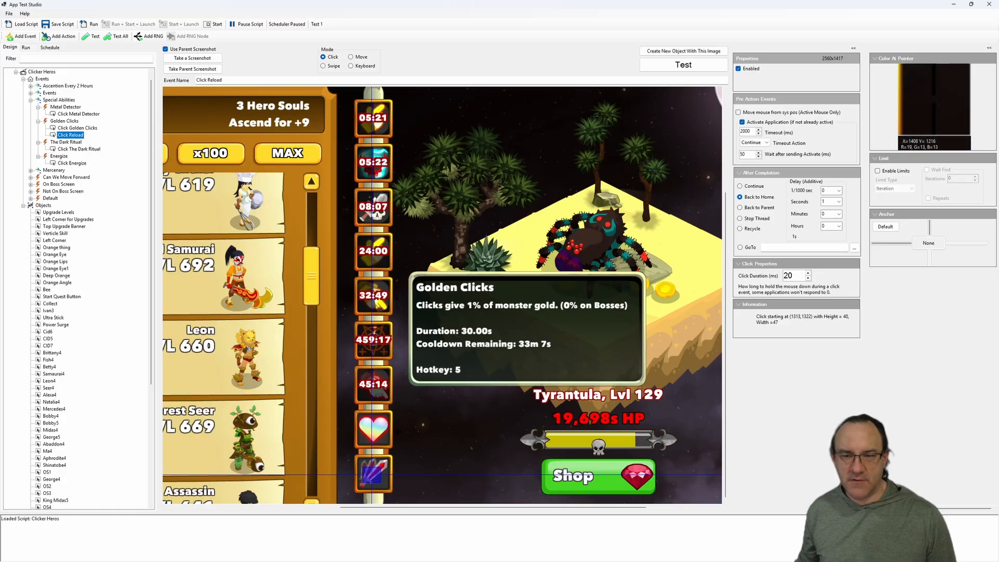
Inspect The Dark Ritual event's color points up close on the skill icon
{"action": "left_click", "coordinate": [63, 142]}
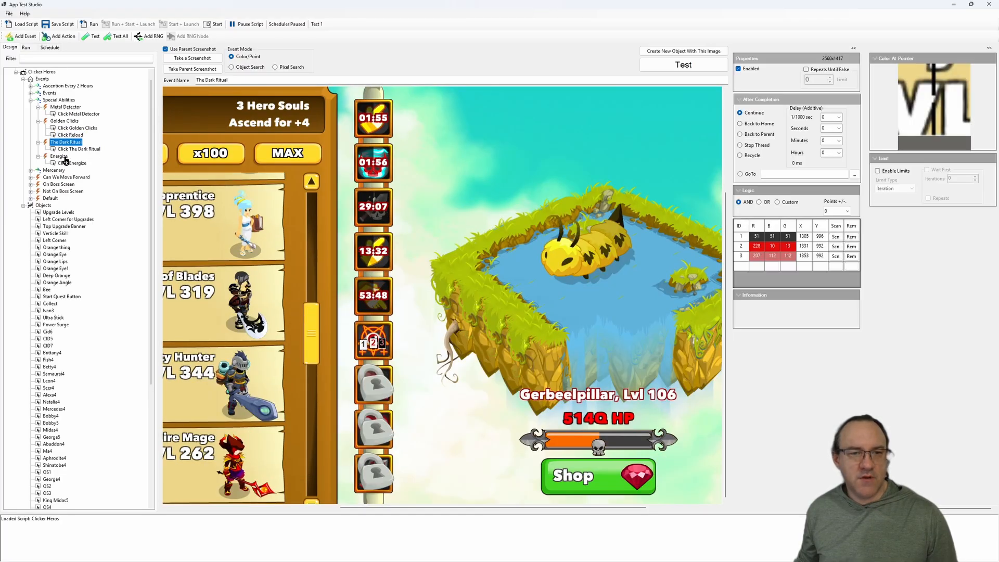
{"action": "key", "text": "ctrl+1"}
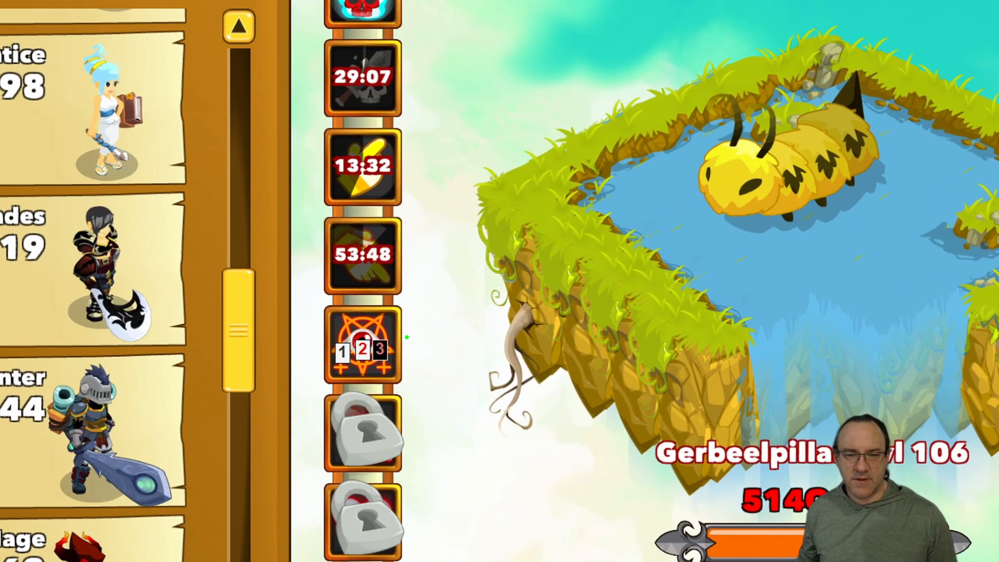
{"action": "mouse_move", "coordinate": [433, 316]}
{"action": "left_mouse_down"}
{"action": "mouse_move", "coordinate": [333, 397]}
{"action": "mouse_move", "coordinate": [364, 290]}
{"action": "left_mouse_up"}
{"action": "key", "text": "Escape"}
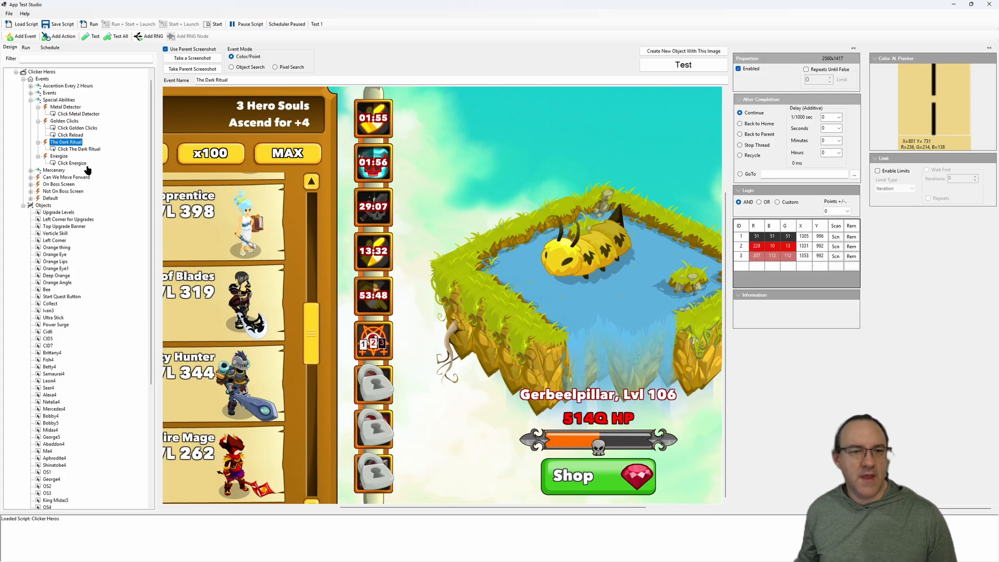
Inspect the Energize event's color points up close on the heart skill icon
{"action": "left_click", "coordinate": [59, 156]}
{"action": "key", "text": "ctrl+1"}
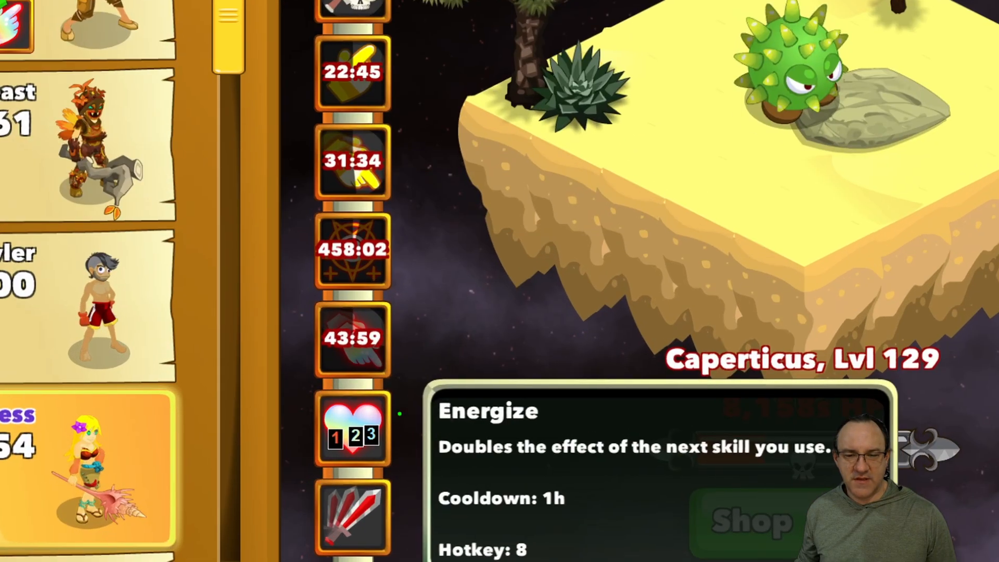
{"action": "left_click_drag", "start_coordinate": [398, 409], "coordinate": [320, 407]}
{"action": "left_click_drag", "start_coordinate": [247, 386], "coordinate": [402, 391]}
{"action": "key", "text": "Escape"}
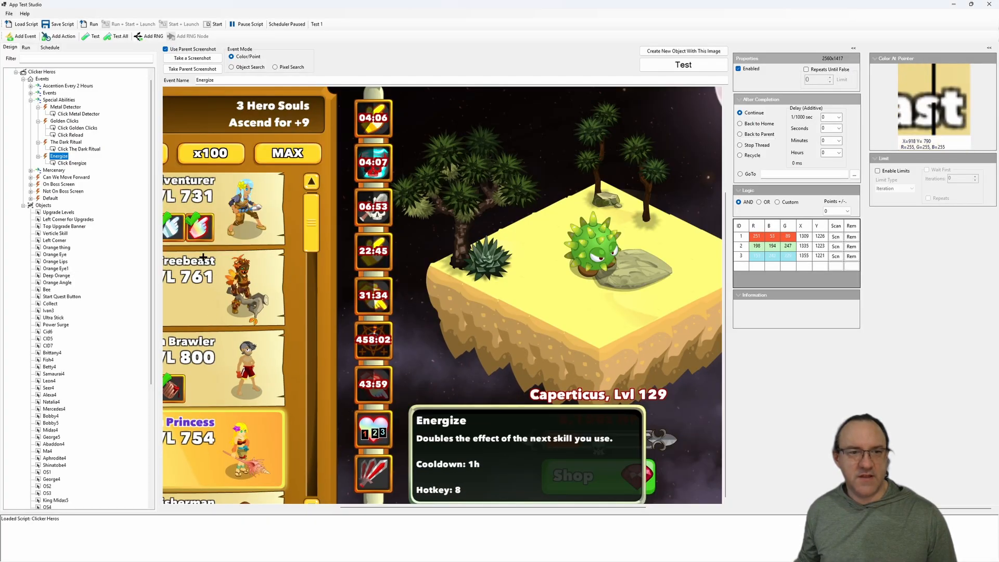
Collapse Special Abilities, expand the Mercenary group, and inspect the Not on Merc Tab event's color points and time limit
{"action": "left_click", "coordinate": [31, 100]}
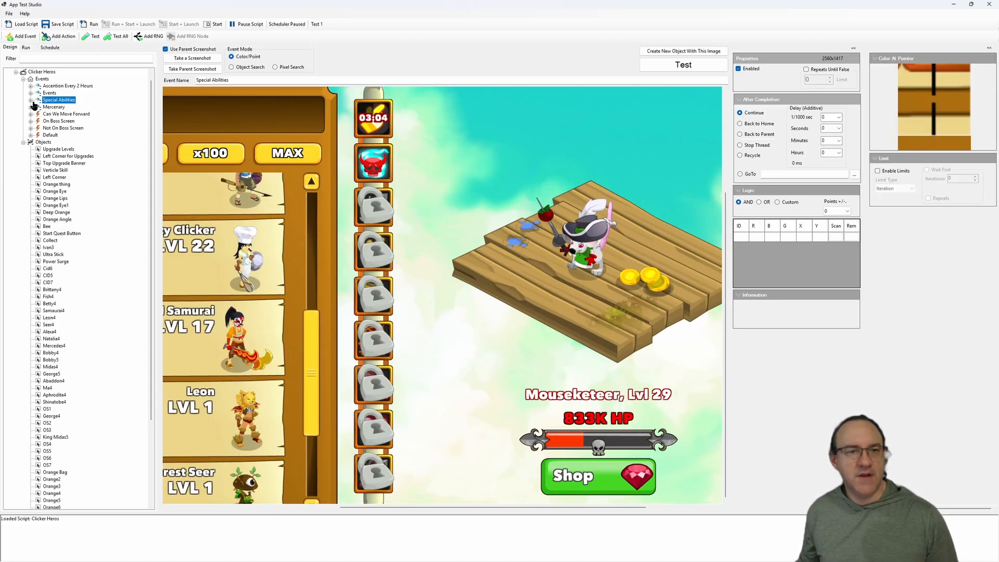
{"action": "left_click", "coordinate": [31, 106]}
{"action": "left_click", "coordinate": [54, 107]}
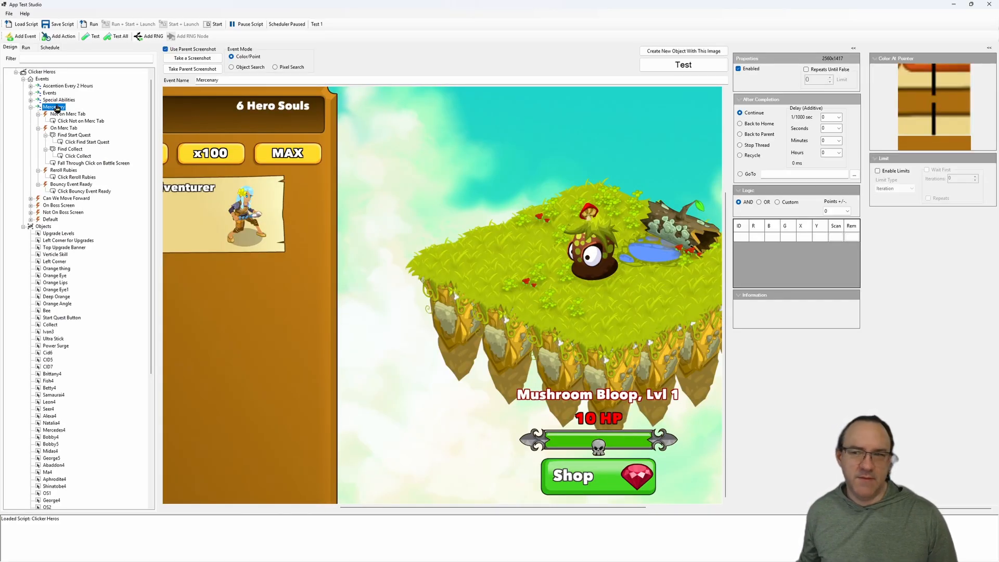
{"action": "left_click", "coordinate": [61, 114]}
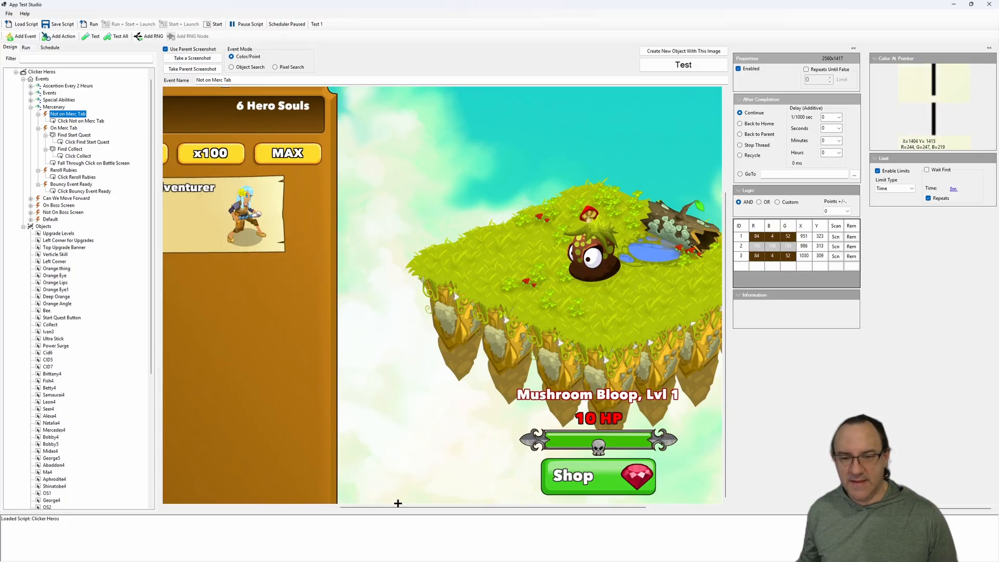
{"action": "left_click_drag", "start_coordinate": [397, 507], "coordinate": [235, 507]}
{"action": "scroll", "coordinate": [341, 418], "scroll_direction": "up", "scroll_amount": 2}
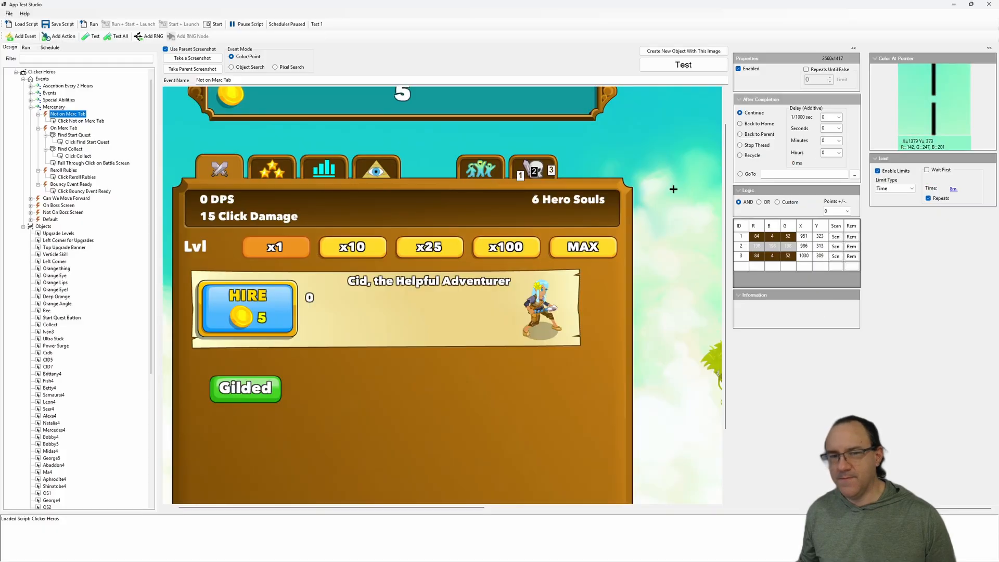
Inspect the Click Not on Merc Tab action, the On Merc Tab event, and its Find Start Quest object search
{"action": "left_click", "coordinate": [62, 122]}
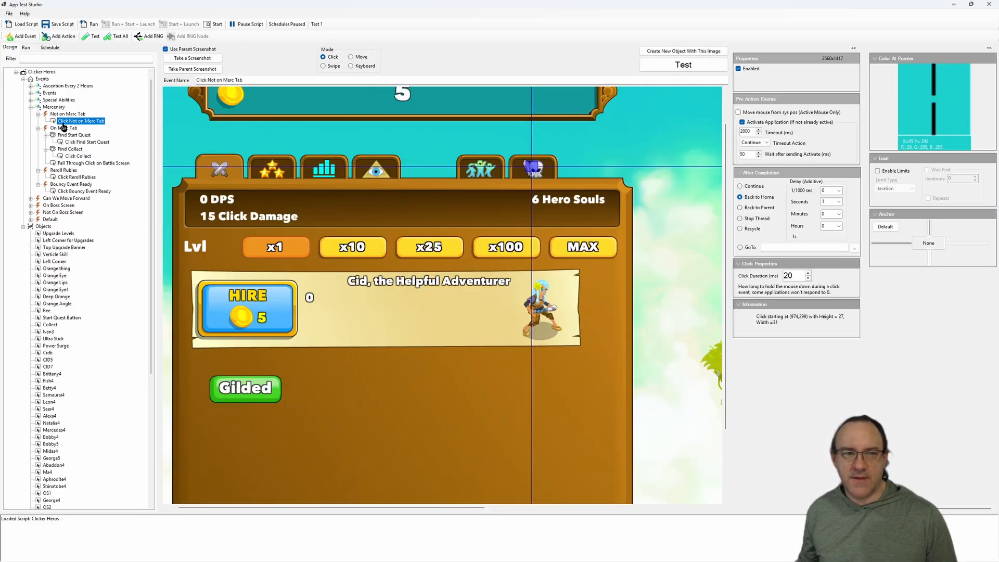
{"action": "left_click", "coordinate": [63, 128]}
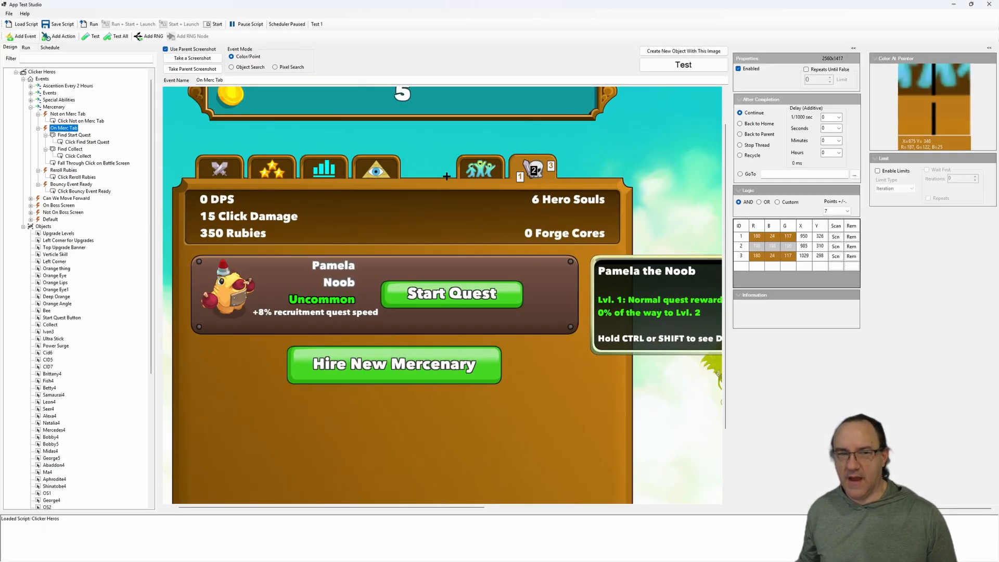
{"action": "left_click", "coordinate": [72, 135]}
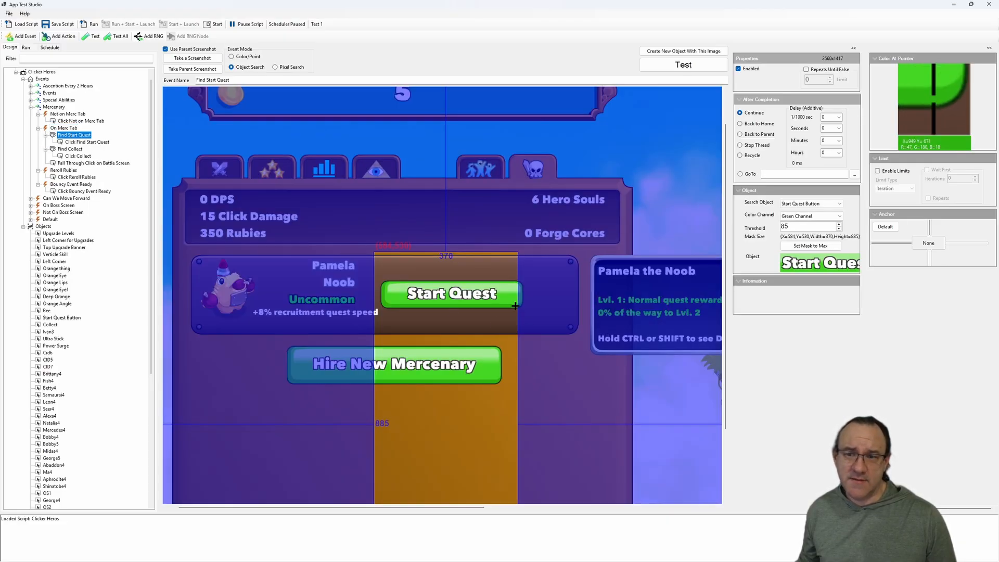
Inspect the Click Find Start Quest action, the Find Collect object search, and the Click Collect action
{"action": "scroll", "coordinate": [422, 236], "scroll_direction": "down", "scroll_amount": 2}
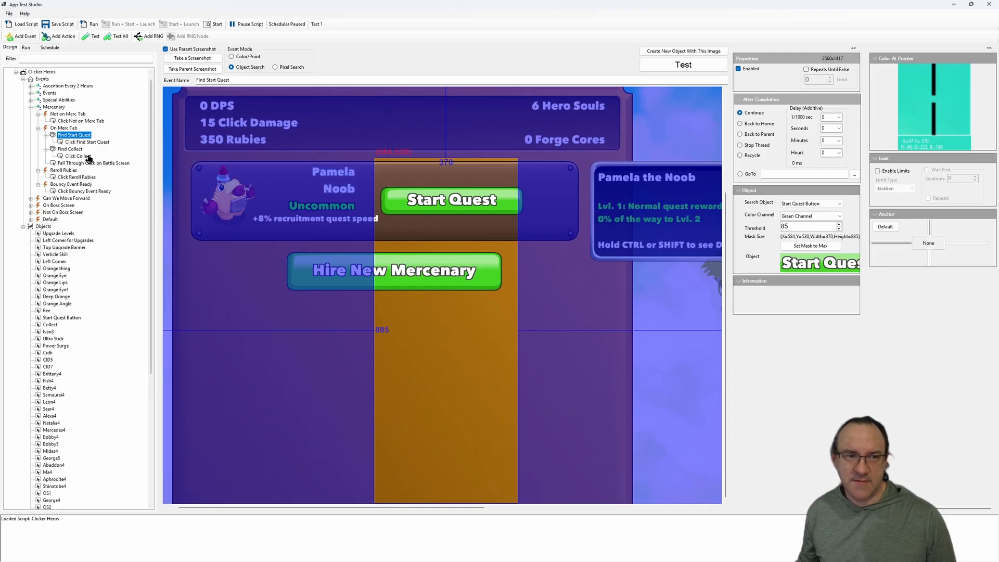
{"action": "left_click", "coordinate": [76, 143]}
{"action": "left_click", "coordinate": [69, 150]}
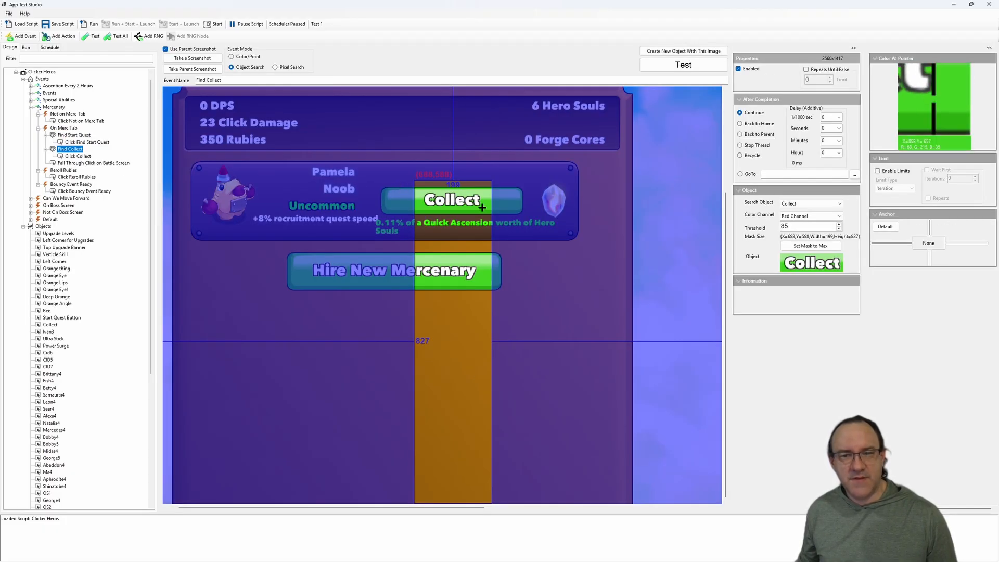
{"action": "left_click", "coordinate": [61, 157]}
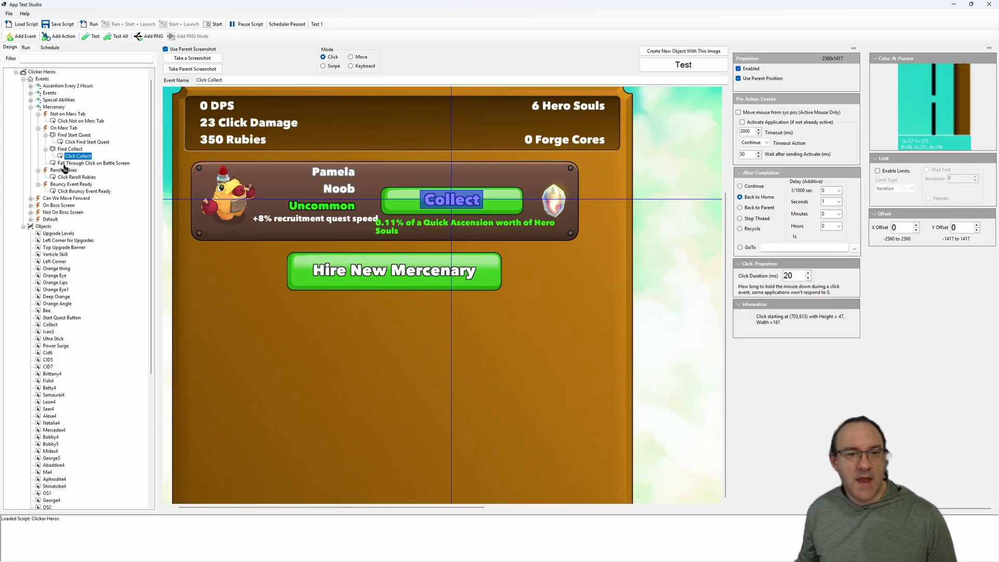
Revisit the Find Start Quest and Find Collect searches, and inspect the Fall Through Click on Battle Screen action
{"action": "left_click", "coordinate": [74, 135]}
{"action": "left_click", "coordinate": [70, 149]}
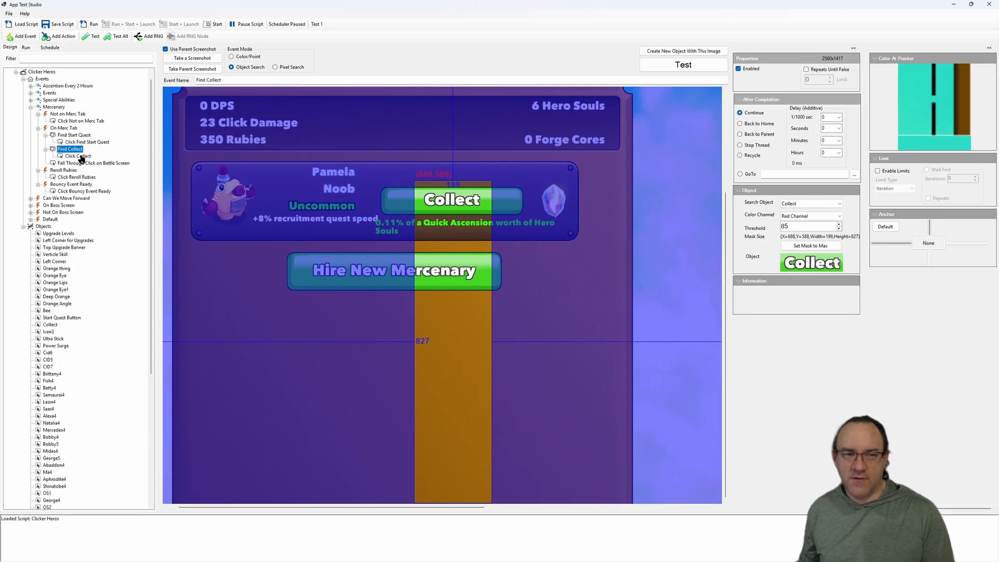
{"action": "left_click", "coordinate": [82, 163]}
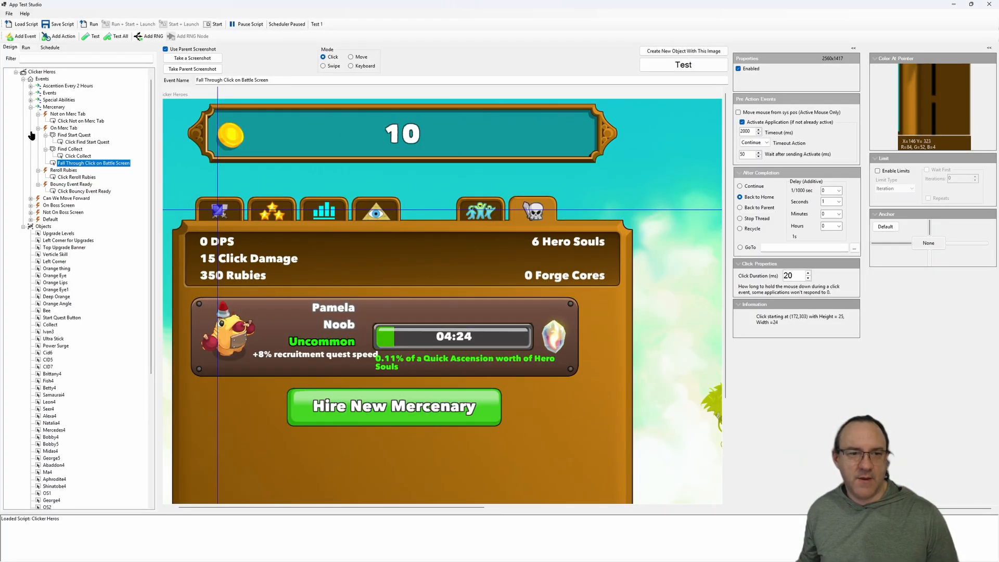
Collapse Not on Merc Tab and On Merc Tab, and inspect the Reroll Rubies event's color points and its click action
{"action": "left_click", "coordinate": [37, 114]}
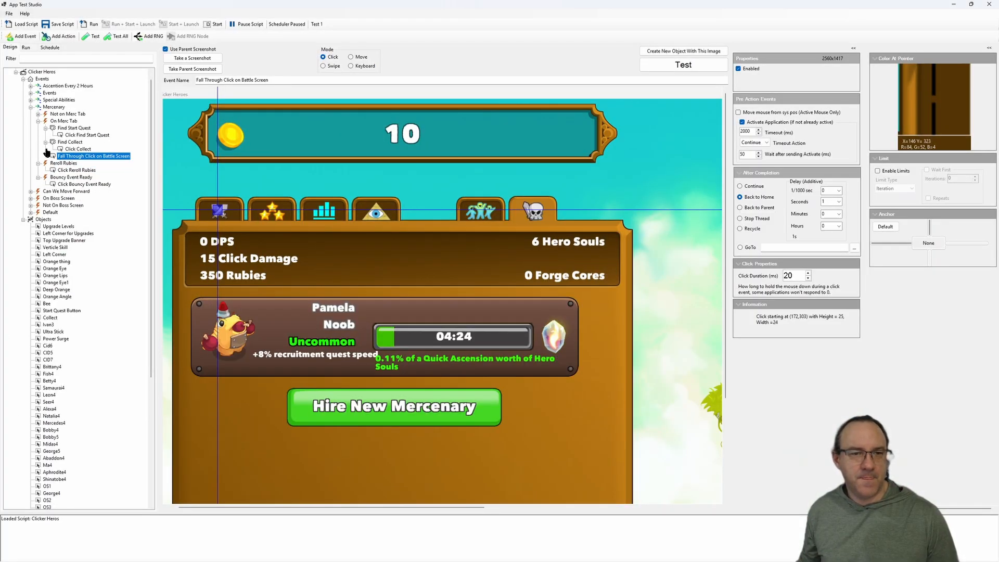
{"action": "left_click", "coordinate": [38, 121]}
{"action": "left_click", "coordinate": [60, 129]}
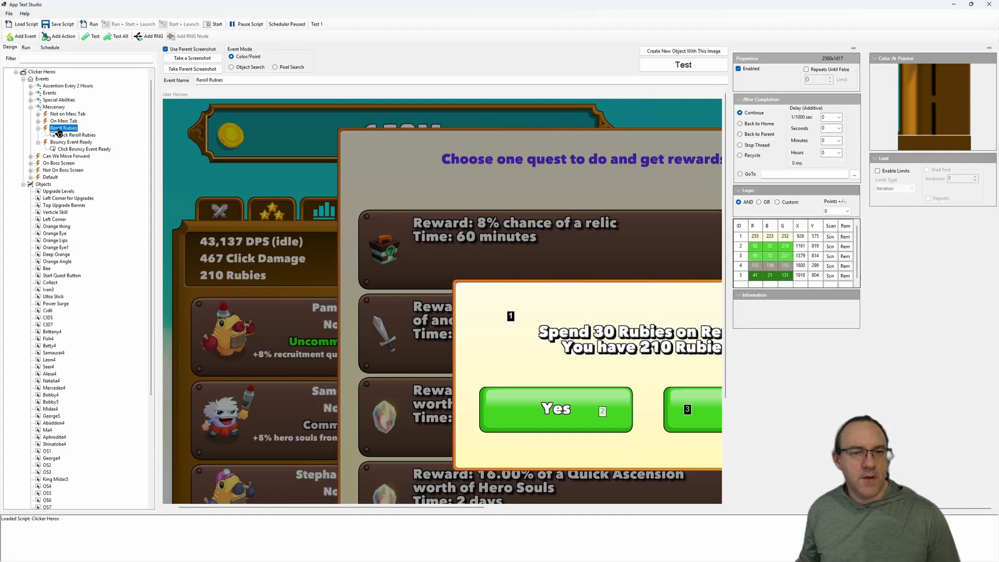
{"action": "left_click_drag", "start_coordinate": [444, 508], "coordinate": [557, 517]}
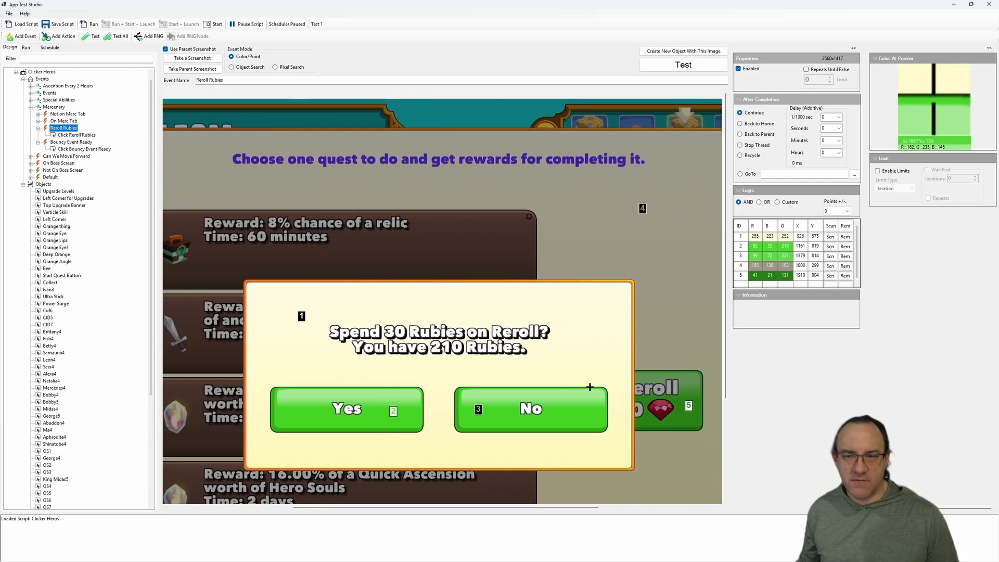
{"action": "left_click", "coordinate": [85, 136]}
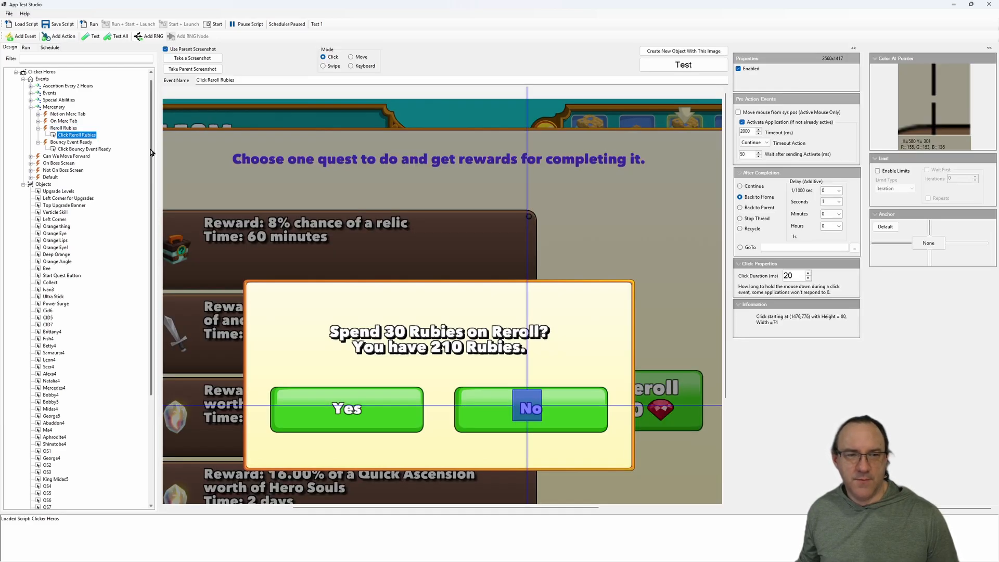
Inspect the Bouncy Event Ready event's color points and its click action, and collapse the Mercenary group
{"action": "left_click", "coordinate": [73, 142]}
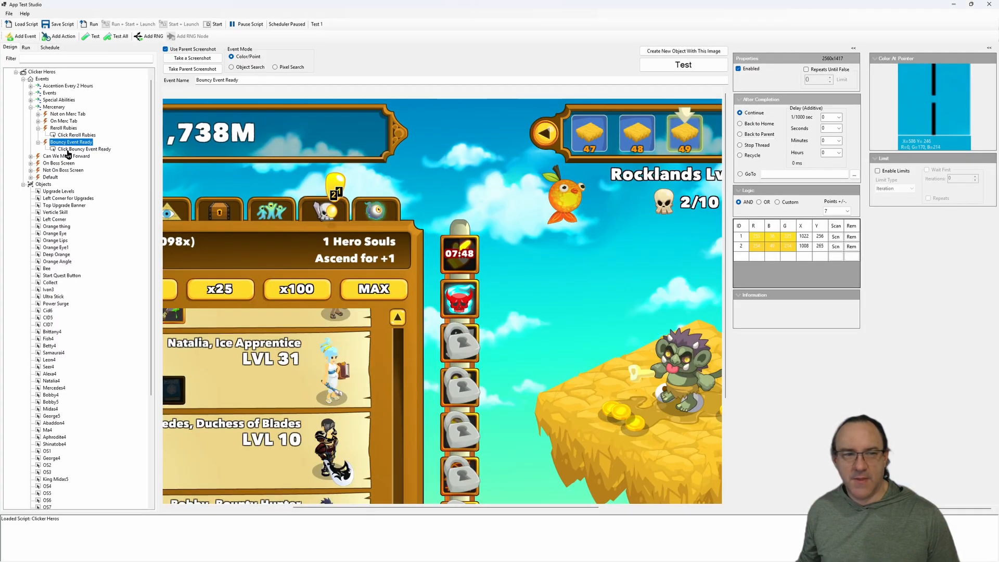
{"action": "left_click", "coordinate": [74, 150]}
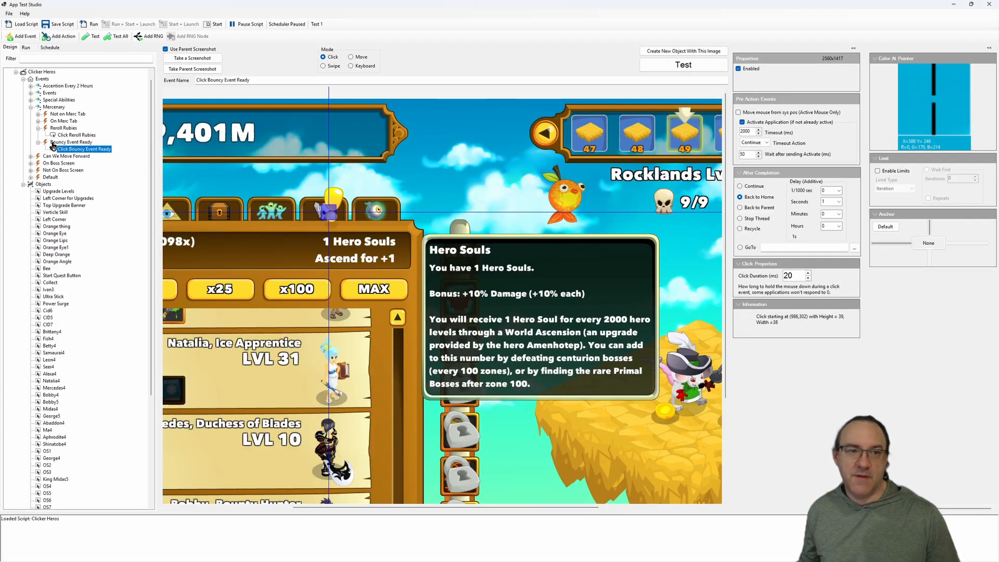
{"action": "left_click", "coordinate": [31, 107]}
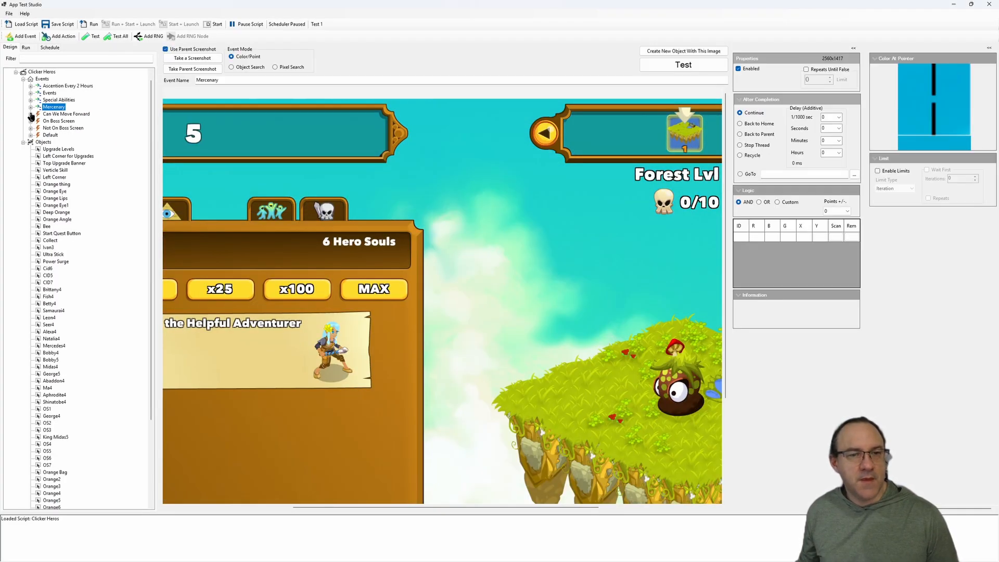
Expand Can We Move Forward, and inspect its color points on the next level icon and its Move Forward action
{"action": "left_click", "coordinate": [31, 114]}
{"action": "left_click", "coordinate": [57, 114]}
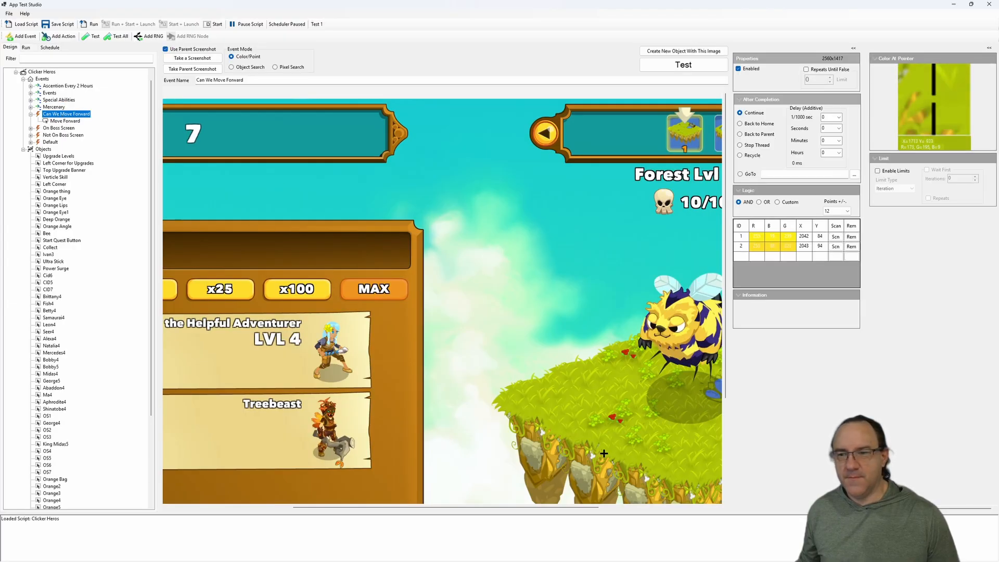
{"action": "left_click_drag", "start_coordinate": [539, 508], "coordinate": [635, 508]}
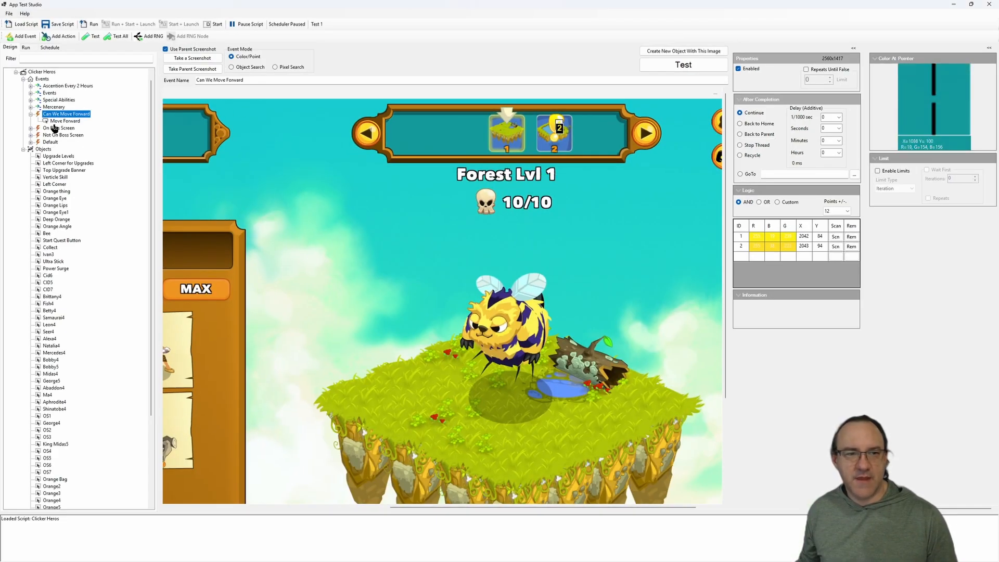
{"action": "left_click", "coordinate": [54, 122]}
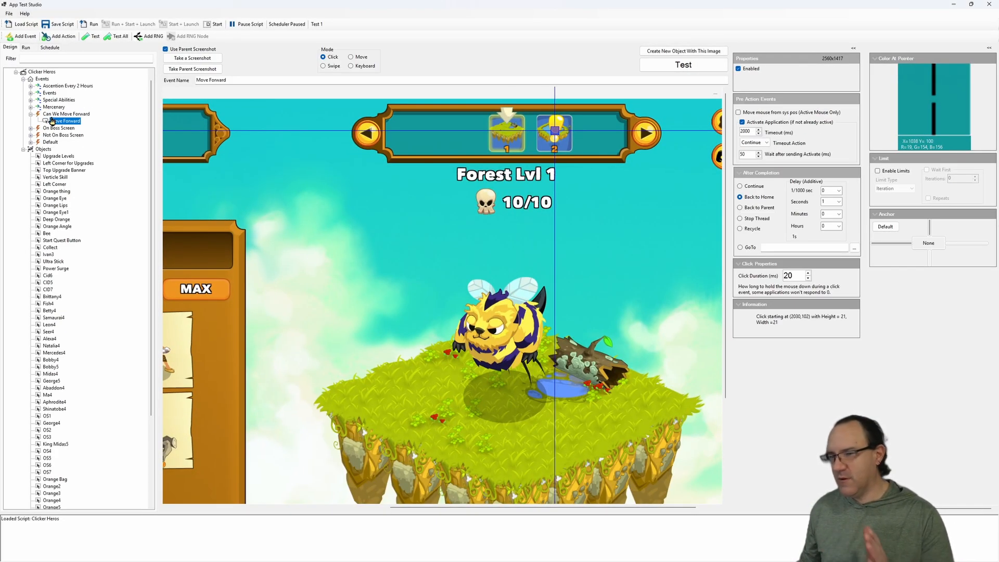
Inspect the On Boss Screen event's color points on the boss timer icon, and expand the event
{"action": "left_click", "coordinate": [59, 128]}
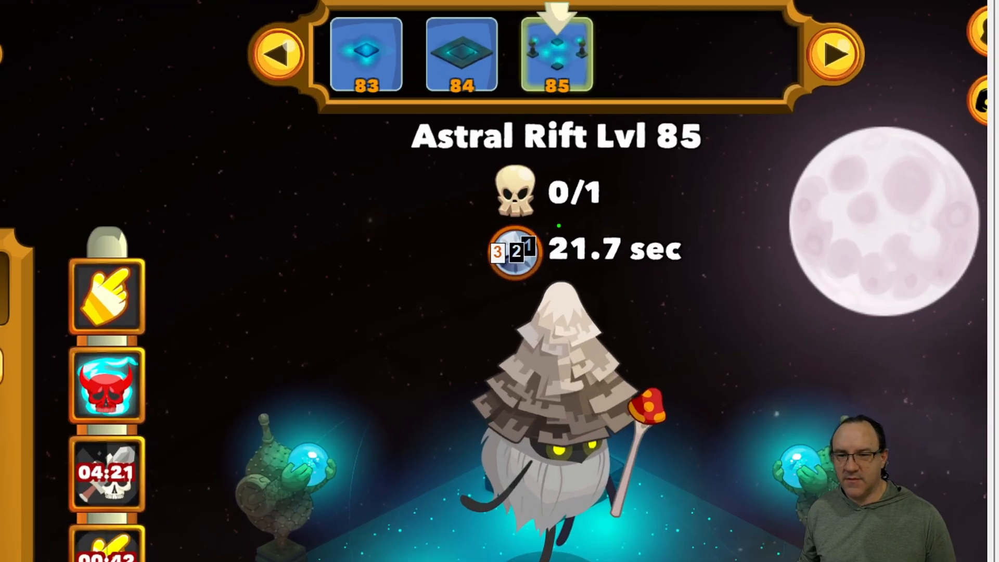
{"action": "mouse_move", "coordinate": [558, 225]}
{"action": "left_mouse_down"}
{"action": "mouse_move", "coordinate": [446, 267]}
{"action": "mouse_move", "coordinate": [517, 209]}
{"action": "left_mouse_up"}
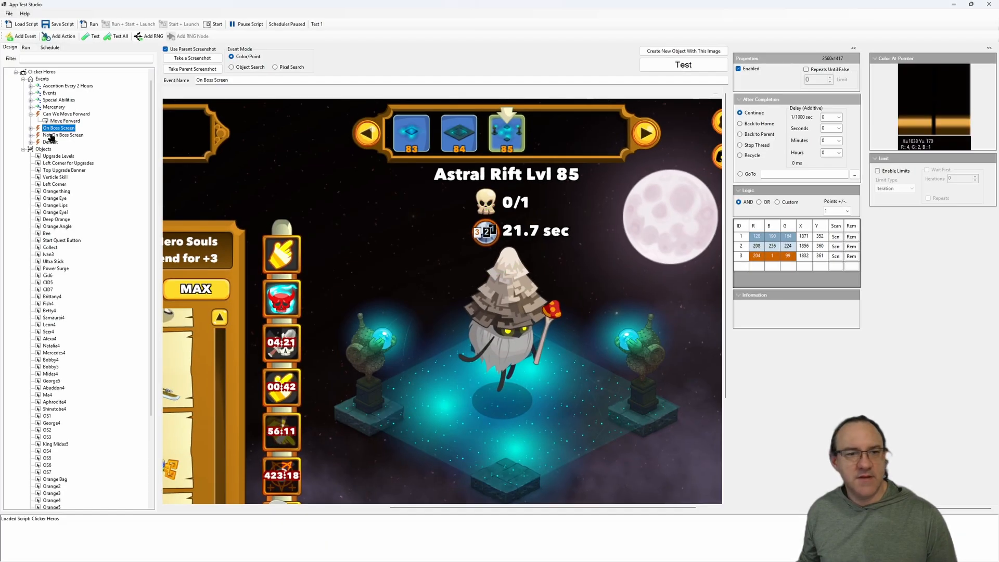
{"action": "left_click", "coordinate": [31, 129]}
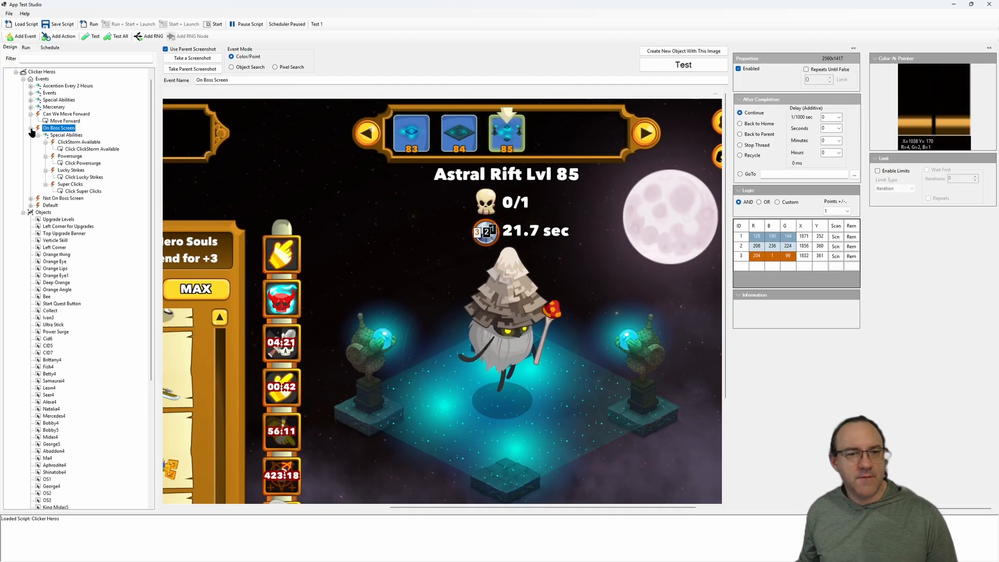
Inspect the ClickStorm Available, Powersurge, Lucky Strikes and Super Clicks events' color points under On Boss Screen
{"action": "left_click", "coordinate": [70, 143]}
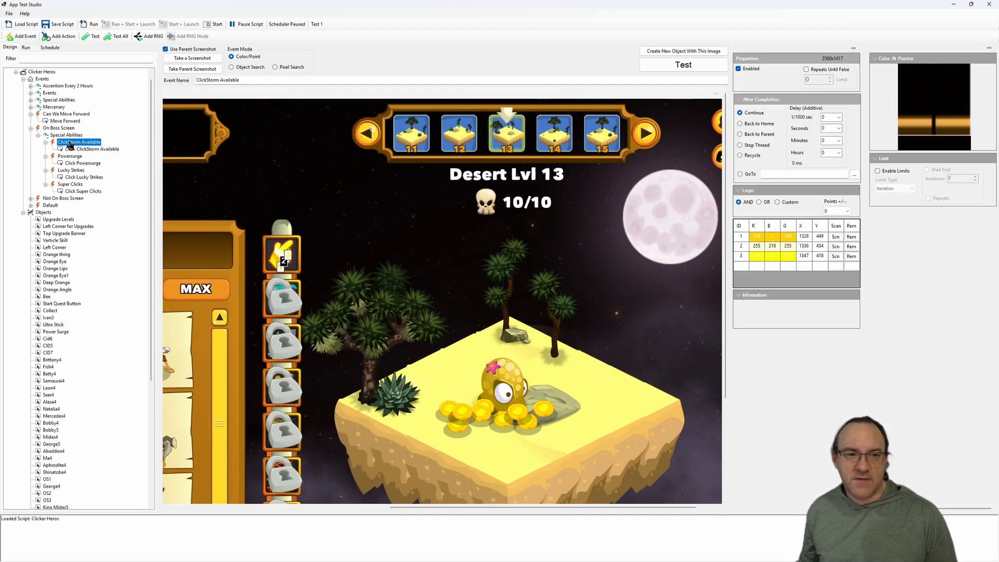
{"action": "left_click", "coordinate": [70, 156]}
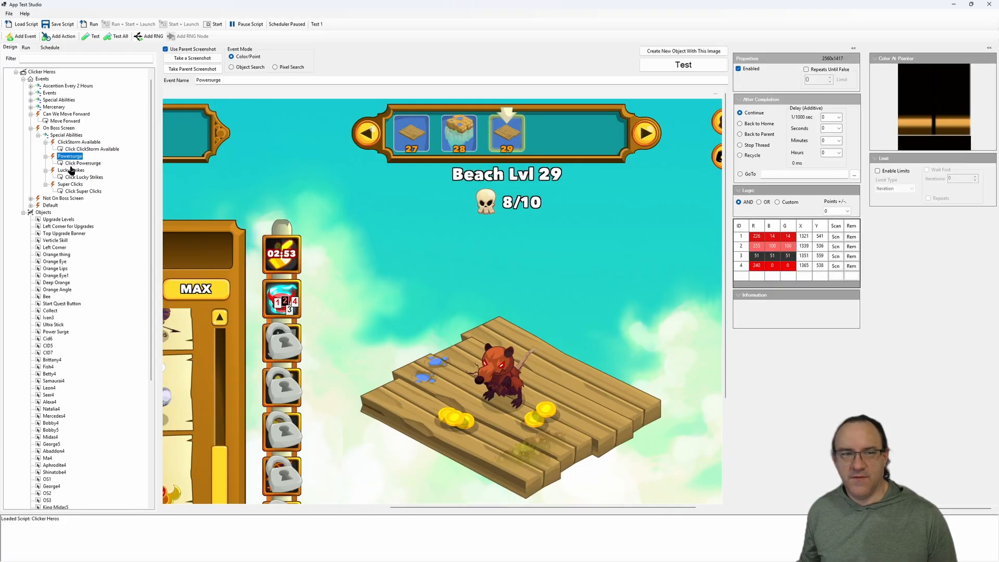
{"action": "left_click", "coordinate": [71, 171]}
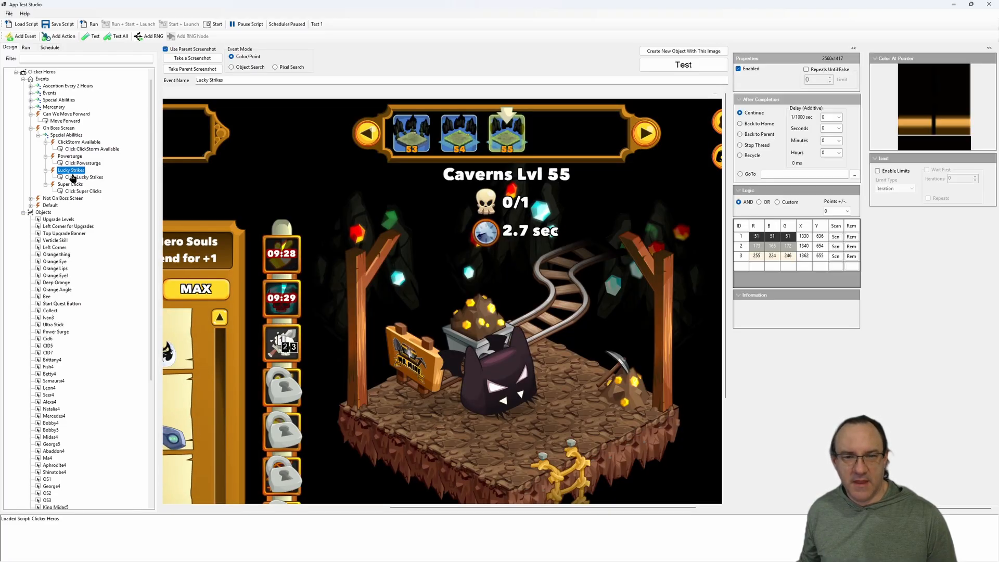
{"action": "left_click", "coordinate": [70, 184]}
{"action": "scroll", "coordinate": [442, 295], "scroll_direction": "down", "scroll_amount": 2}
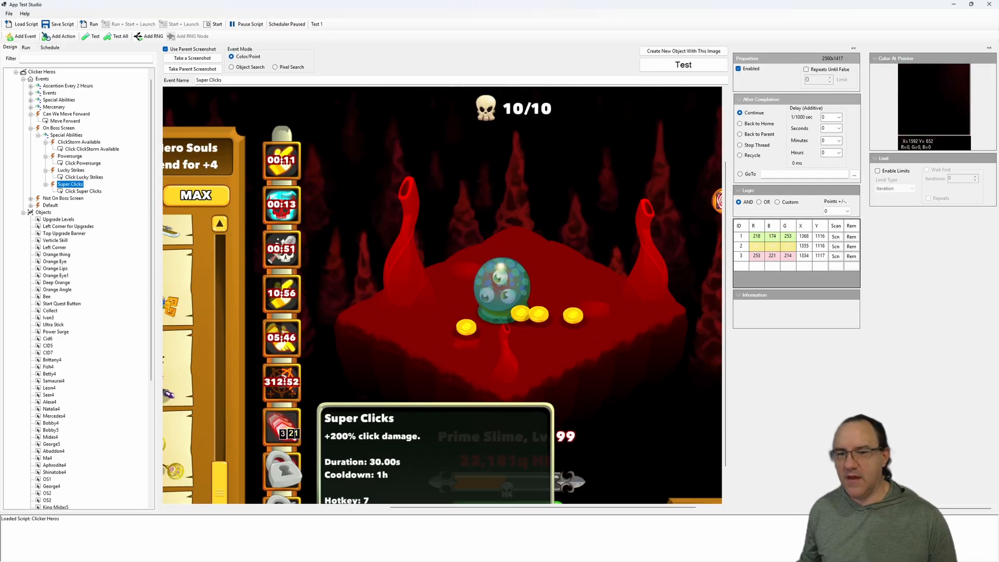
Collapse the nodes under Not On Boss Screen, from Find Bee through Simply Click Around Every 1 Min
{"action": "scroll", "coordinate": [381, 229], "scroll_direction": "down", "scroll_amount": 1}
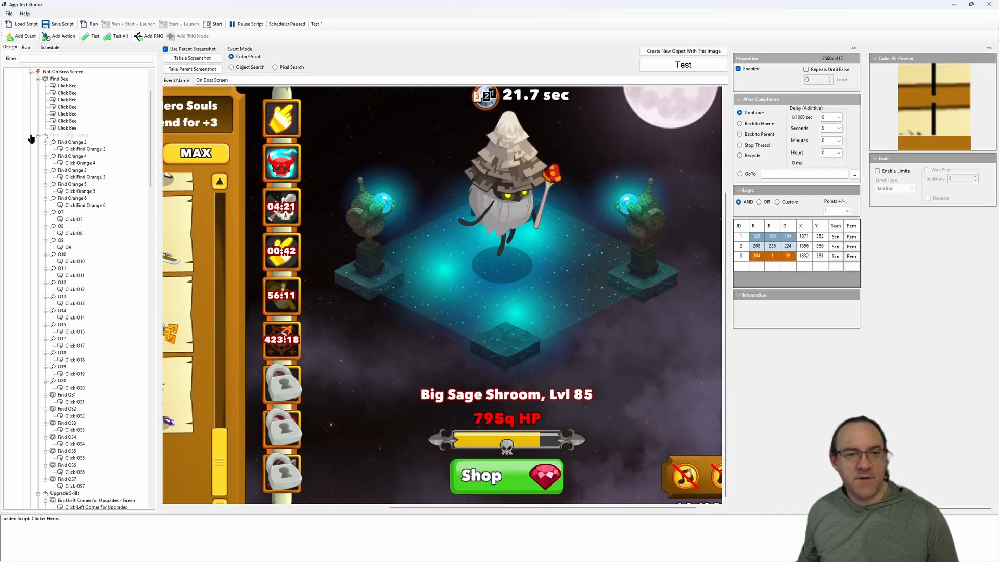
{"action": "scroll", "coordinate": [34, 135], "scroll_direction": "up", "scroll_amount": 1}
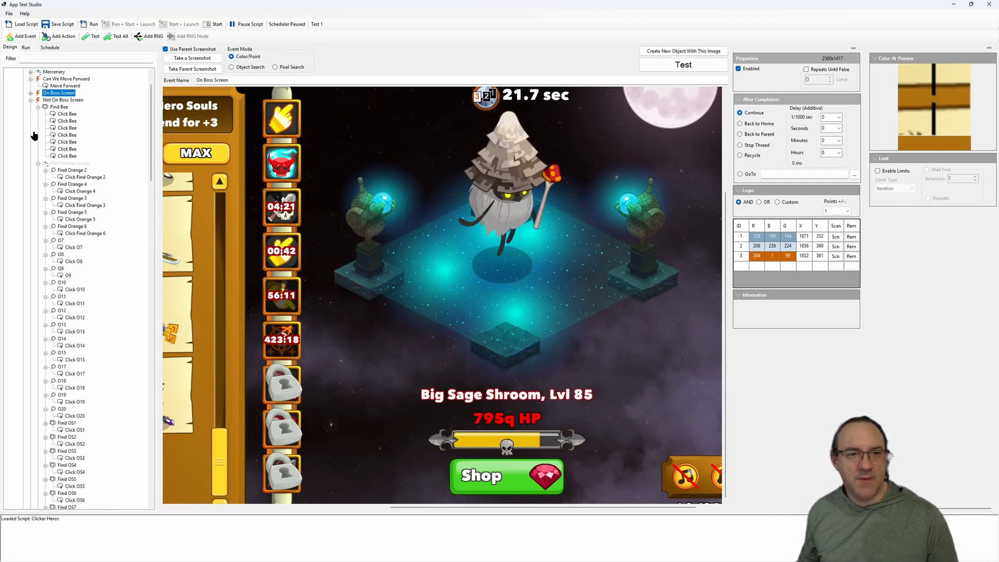
{"action": "left_click", "coordinate": [38, 108]}
{"action": "left_click", "coordinate": [38, 114]}
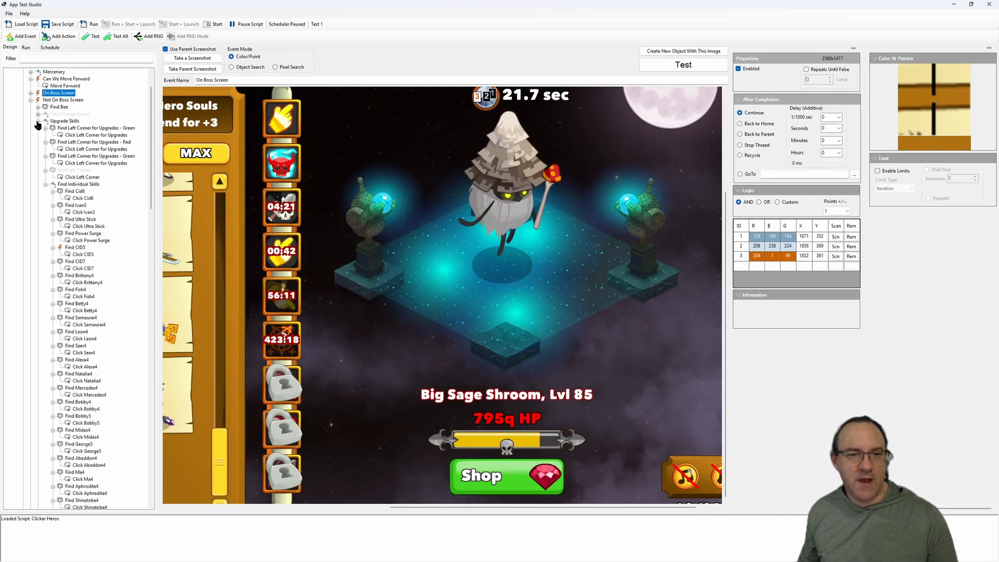
{"action": "left_click", "coordinate": [38, 121]}
{"action": "left_click", "coordinate": [38, 128]}
{"action": "left_click", "coordinate": [38, 135]}
{"action": "left_click", "coordinate": [38, 142]}
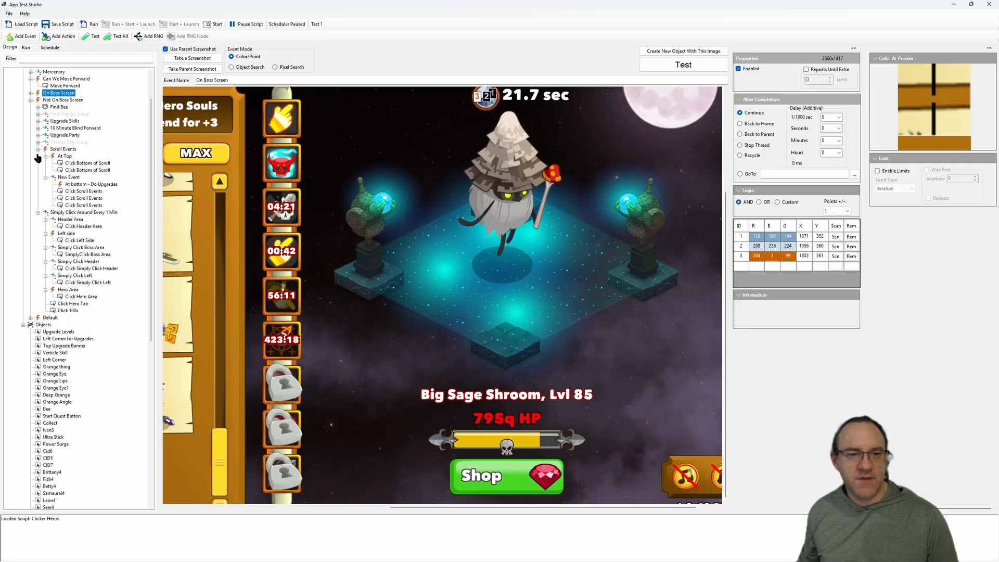
{"action": "left_click", "coordinate": [38, 149]}
{"action": "left_click", "coordinate": [38, 156]}
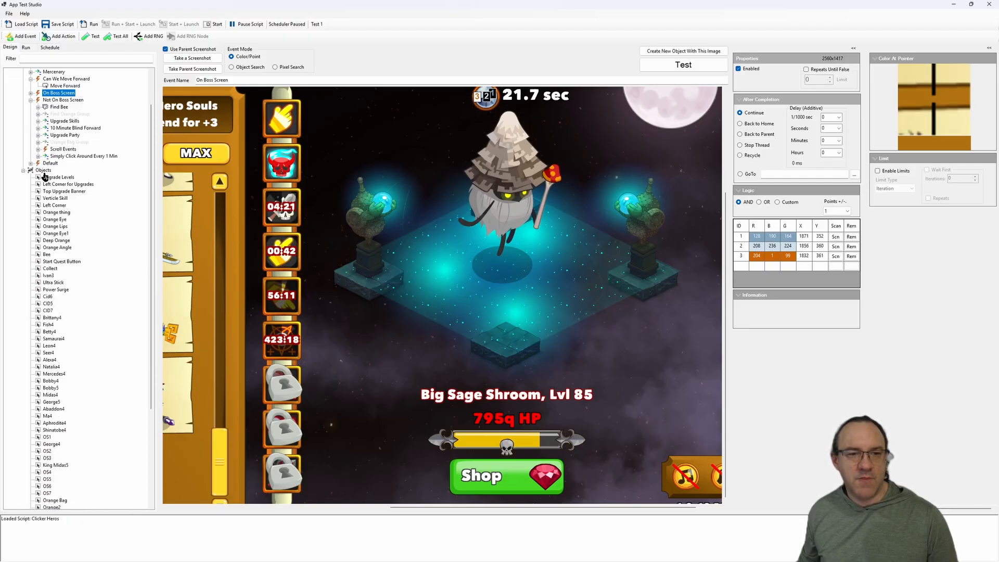
Inspect the Find Bee object search's mask area and the After Completion settings of its repeated Click Bee actions
{"action": "left_click", "coordinate": [58, 107]}
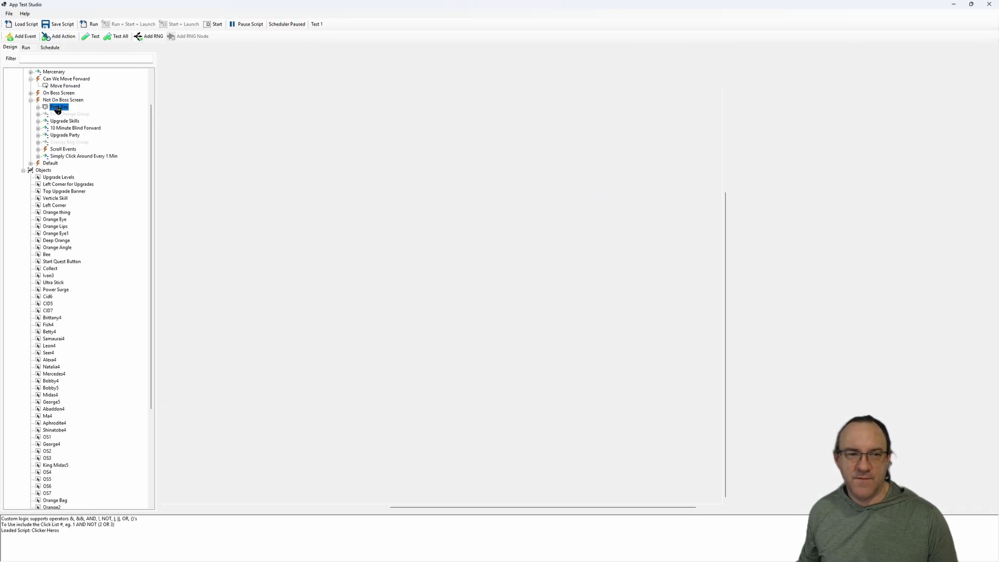
{"action": "scroll", "coordinate": [471, 241], "scroll_direction": "up", "scroll_amount": 3}
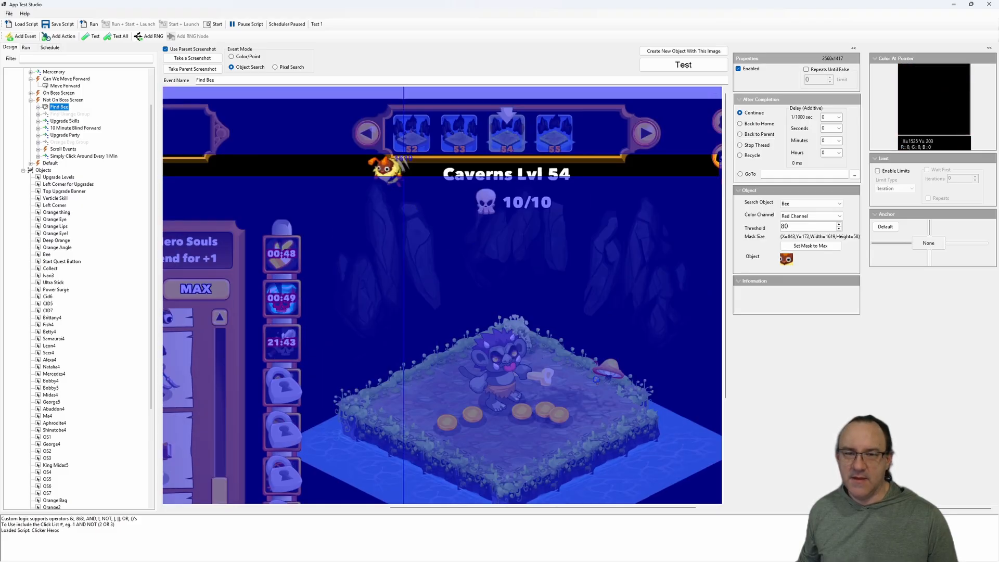
{"action": "left_click_drag", "start_coordinate": [414, 509], "coordinate": [509, 508]}
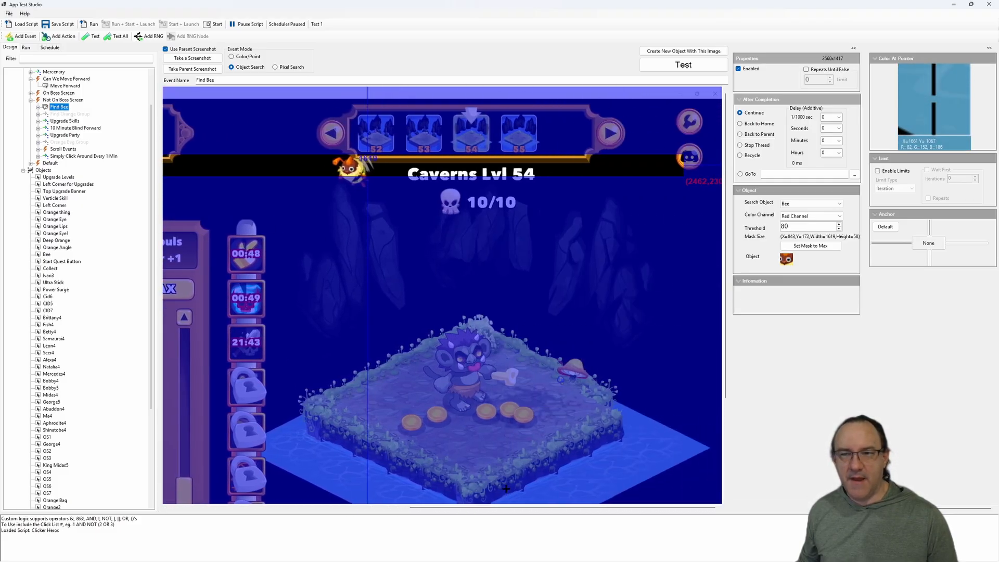
{"action": "left_click", "coordinate": [38, 107]}
{"action": "left_click", "coordinate": [67, 128]}
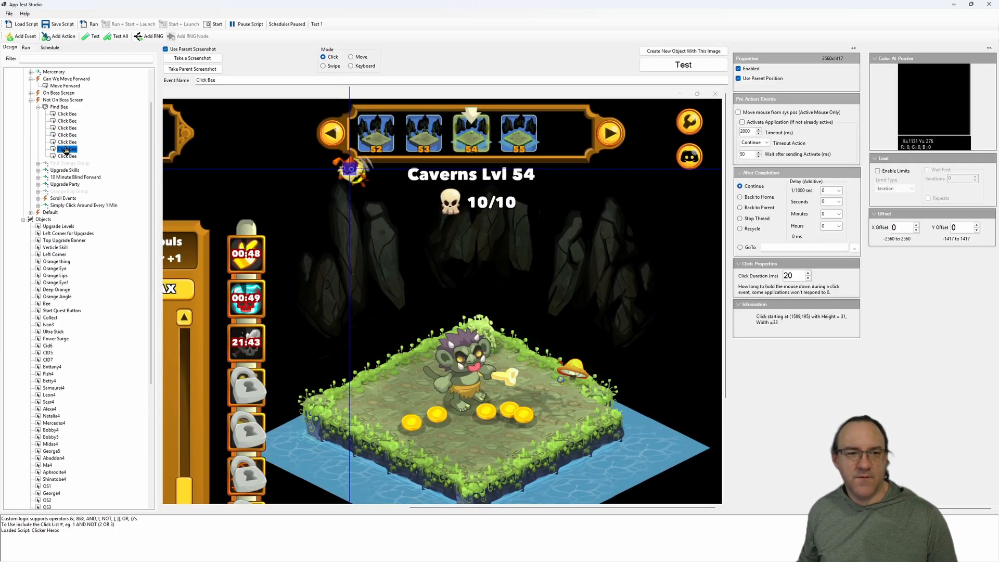
{"action": "left_click", "coordinate": [66, 157]}
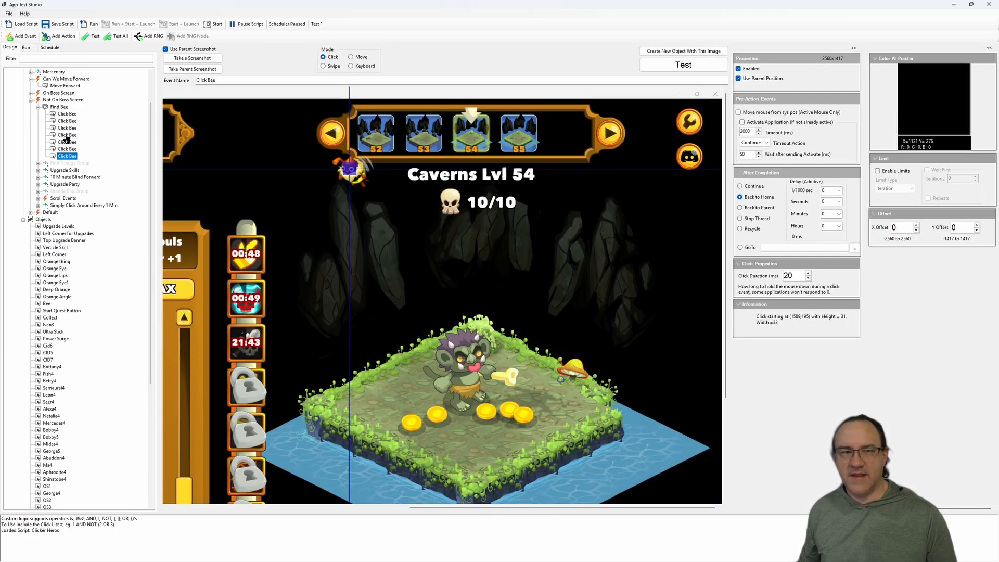
{"action": "left_click", "coordinate": [58, 107]}
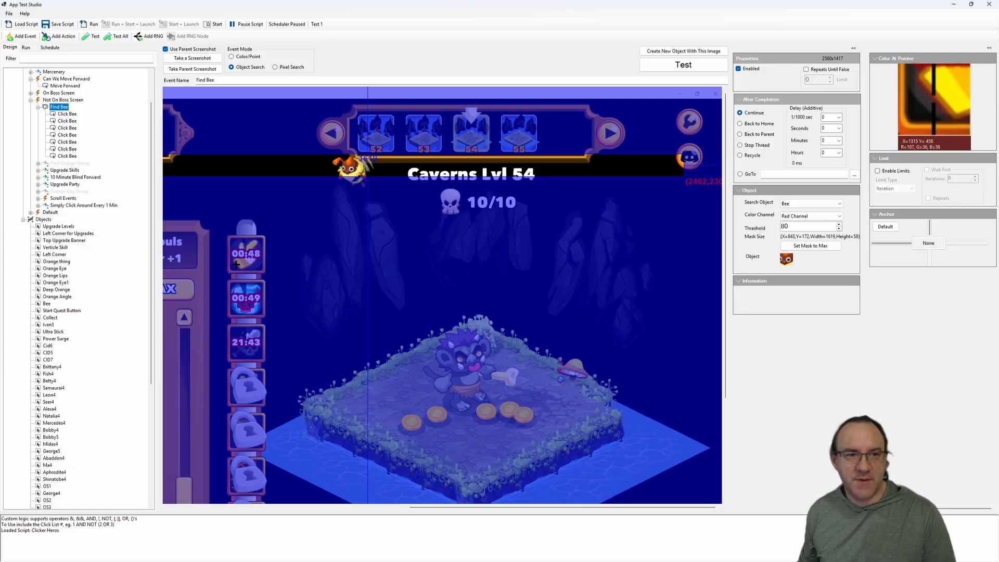
{"action": "left_click", "coordinate": [38, 107]}
Inspect the Find Orange Group's limit settings, expand the group, and inspect the Find Orange 3 pixel search
{"action": "left_click", "coordinate": [64, 114]}
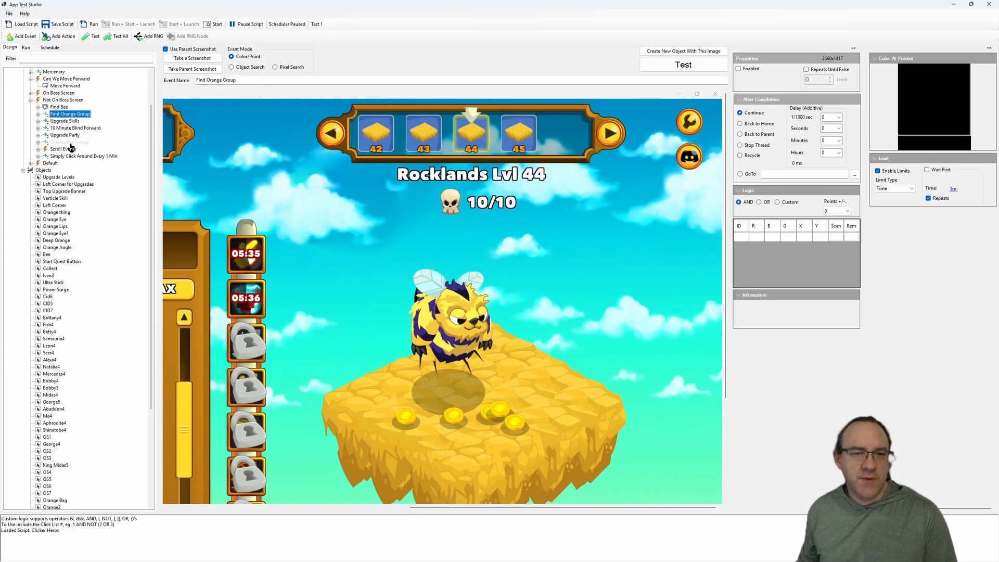
{"action": "left_click", "coordinate": [71, 149]}
{"action": "left_click", "coordinate": [68, 114]}
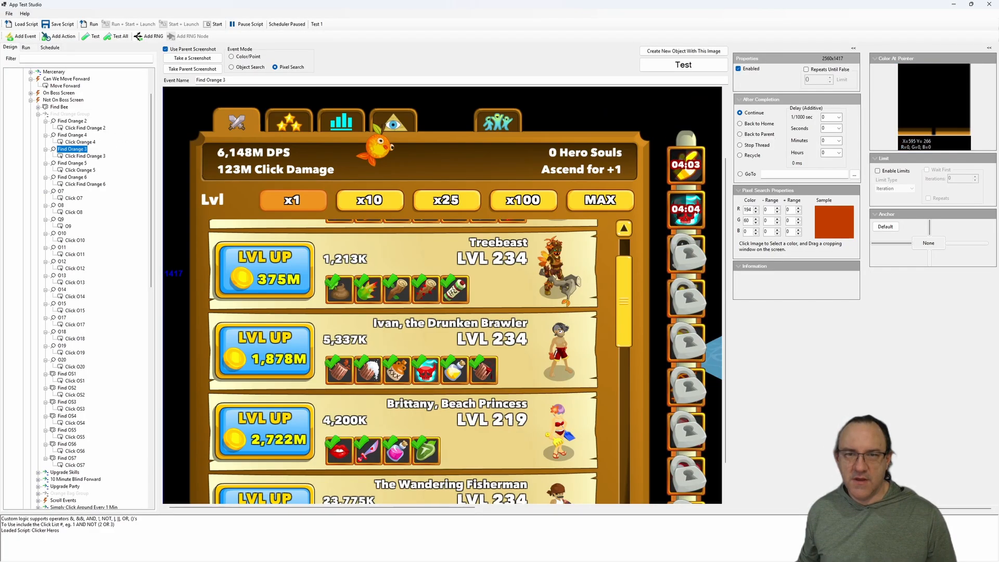
Inspect the Find OS1 object search in the Find Orange Group and collapse the group
{"action": "scroll", "coordinate": [375, 241], "scroll_direction": "up", "scroll_amount": 2}
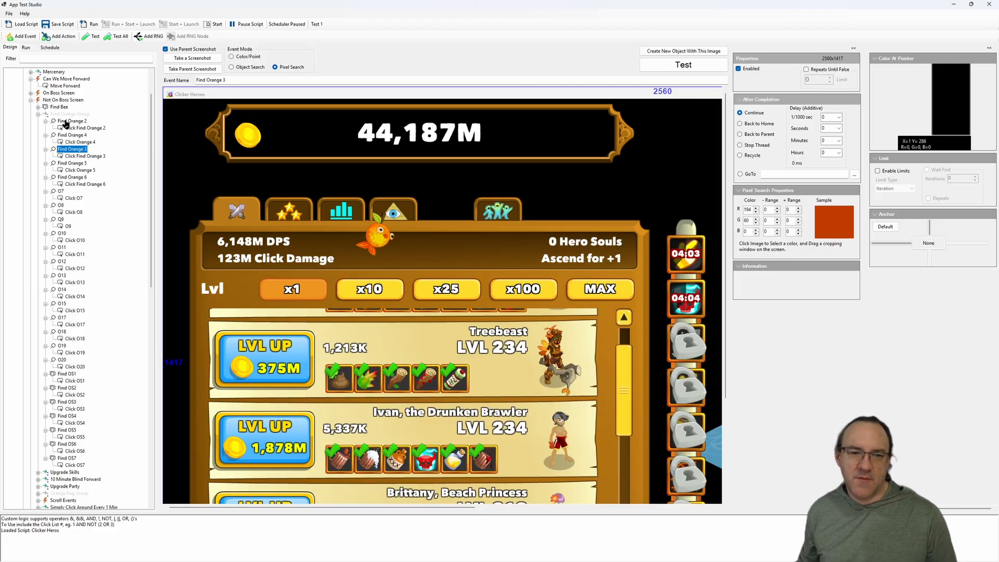
{"action": "scroll", "coordinate": [82, 307], "scroll_direction": "down", "scroll_amount": 2}
{"action": "left_click", "coordinate": [73, 333]}
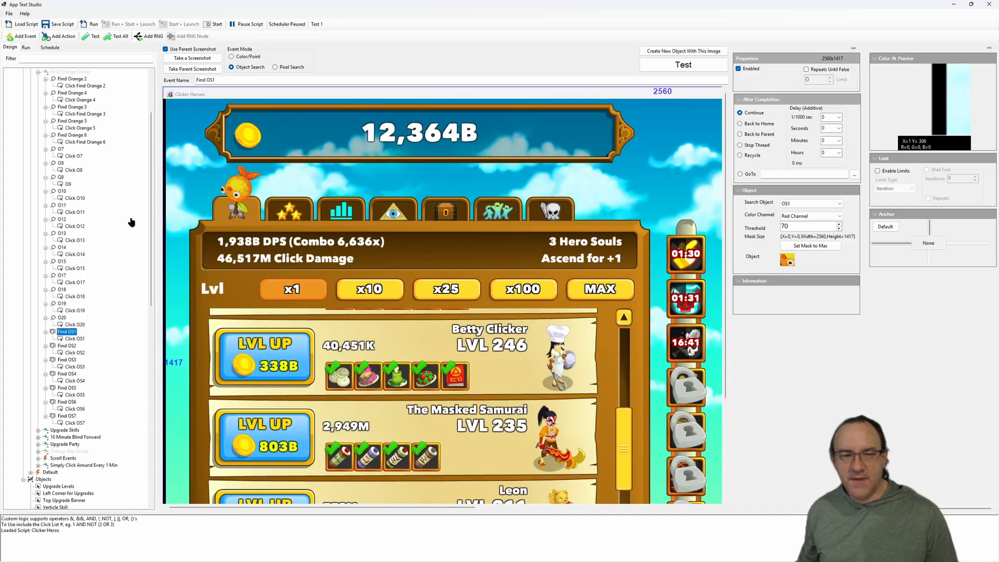
{"action": "scroll", "coordinate": [64, 178], "scroll_direction": "up", "scroll_amount": 4}
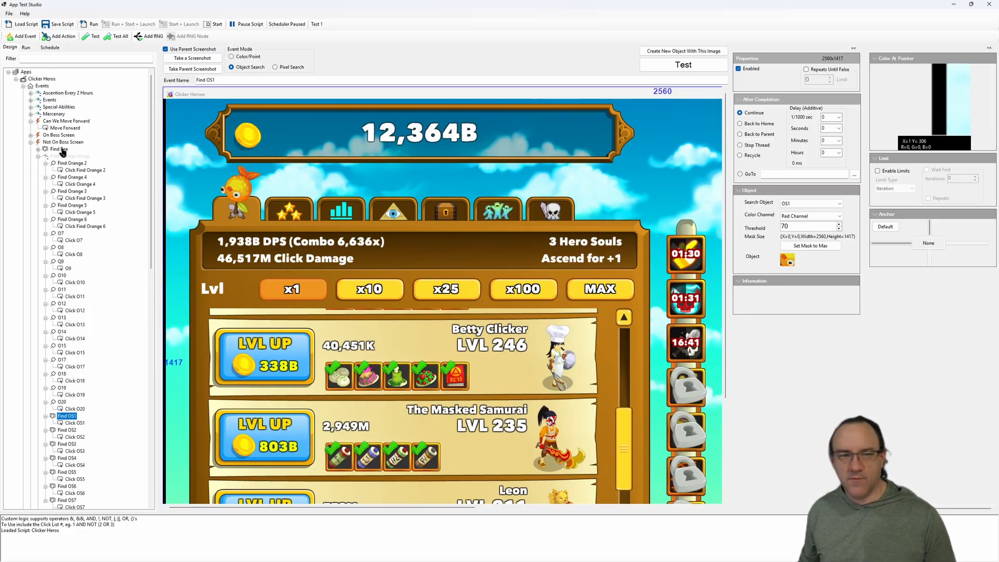
{"action": "left_click", "coordinate": [38, 156]}
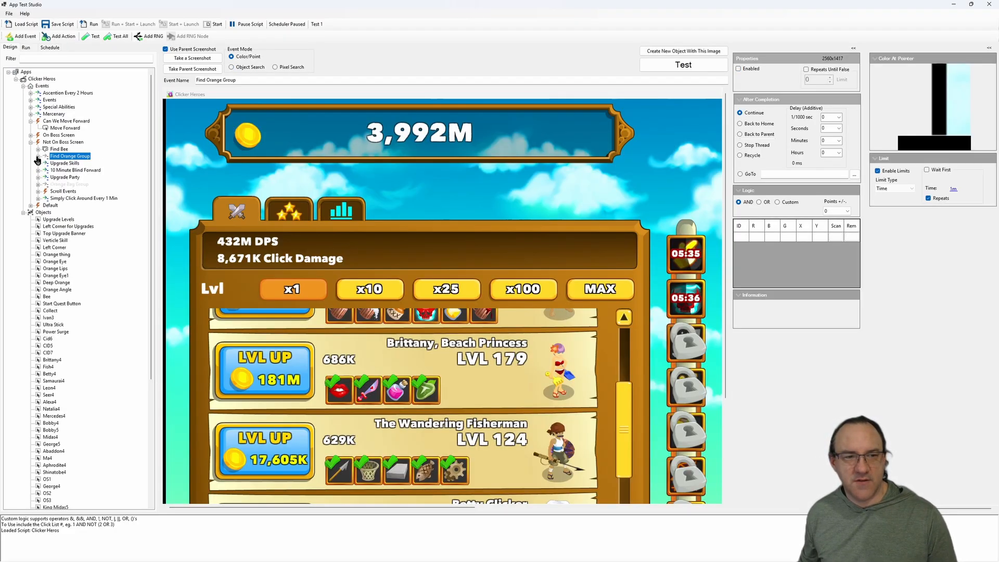
Expand the Orange Bag Group, inspect its Find Orange3 object search, and collapse the group again
{"action": "left_click", "coordinate": [57, 185]}
{"action": "left_click", "coordinate": [38, 184]}
{"action": "left_click", "coordinate": [73, 219]}
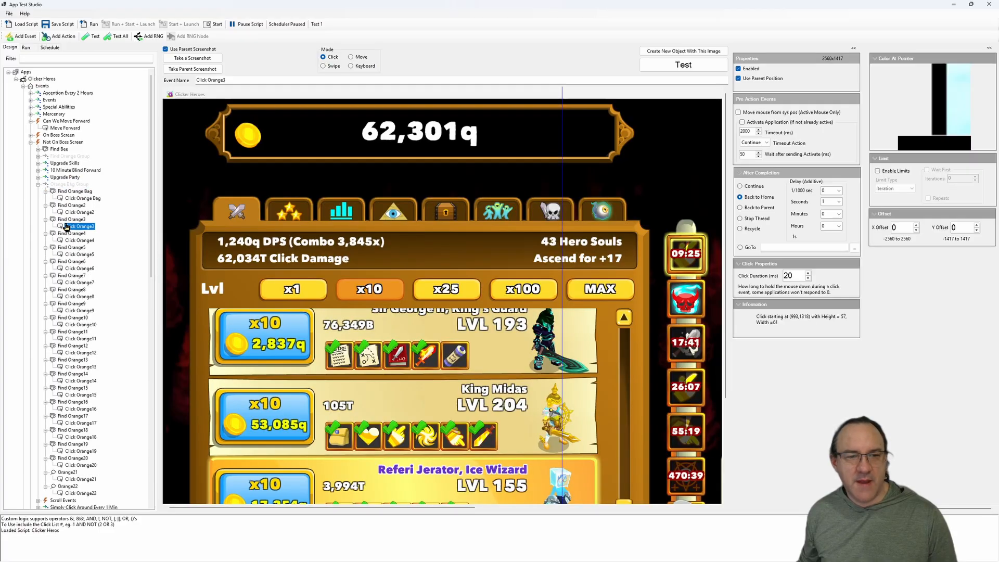
{"action": "scroll", "coordinate": [544, 471], "scroll_direction": "down", "scroll_amount": 3}
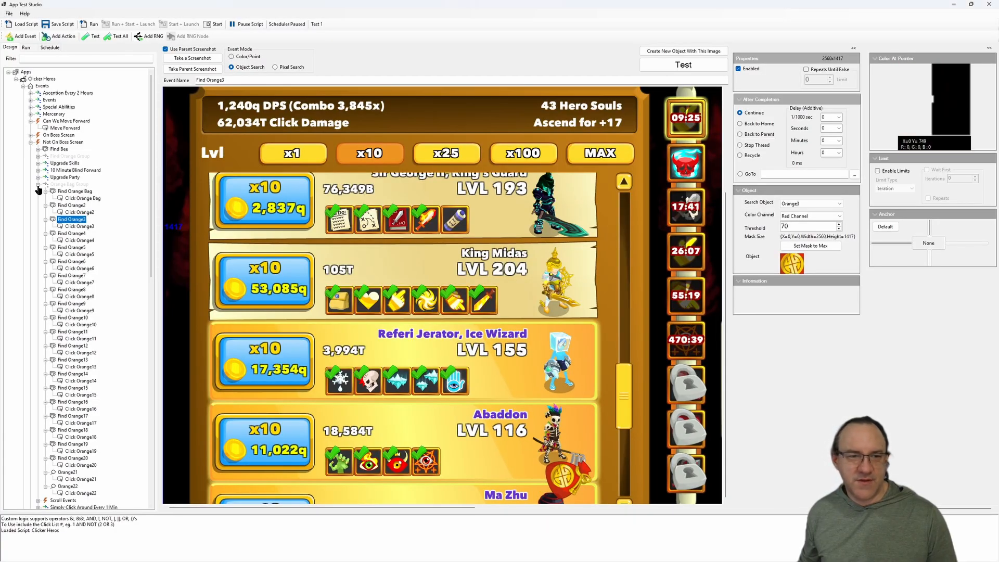
{"action": "double_click", "coordinate": [55, 185]}
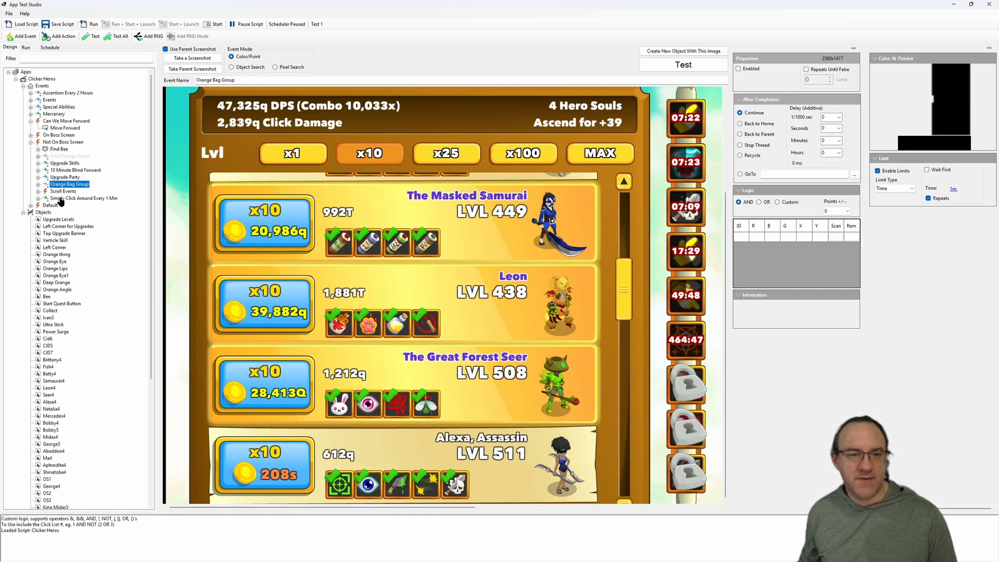
Expand Simply Click Around Every 1 Min and inspect the Header Area event's repeat limit and the Click Header Area action's region
{"action": "left_click", "coordinate": [59, 198]}
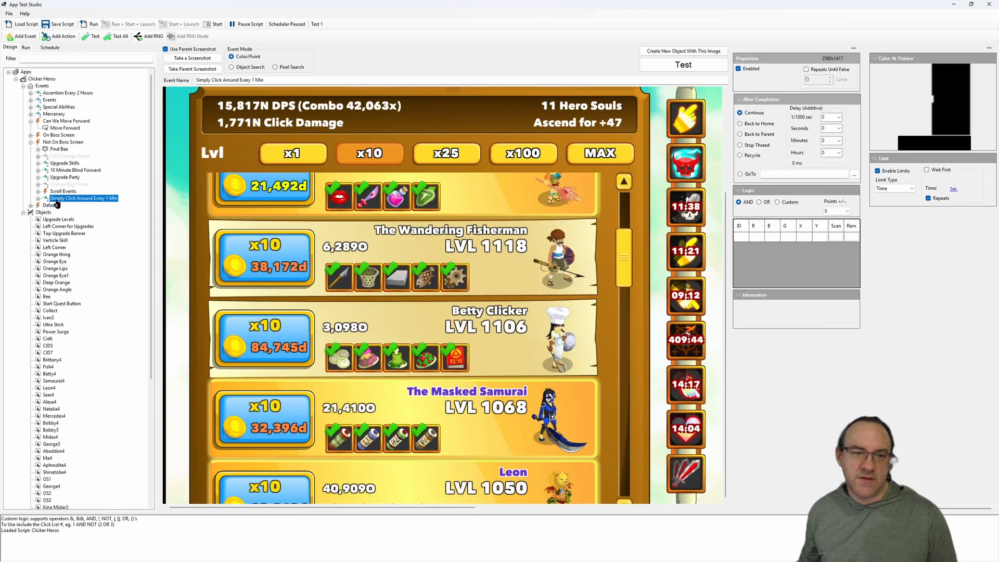
{"action": "left_click", "coordinate": [38, 199]}
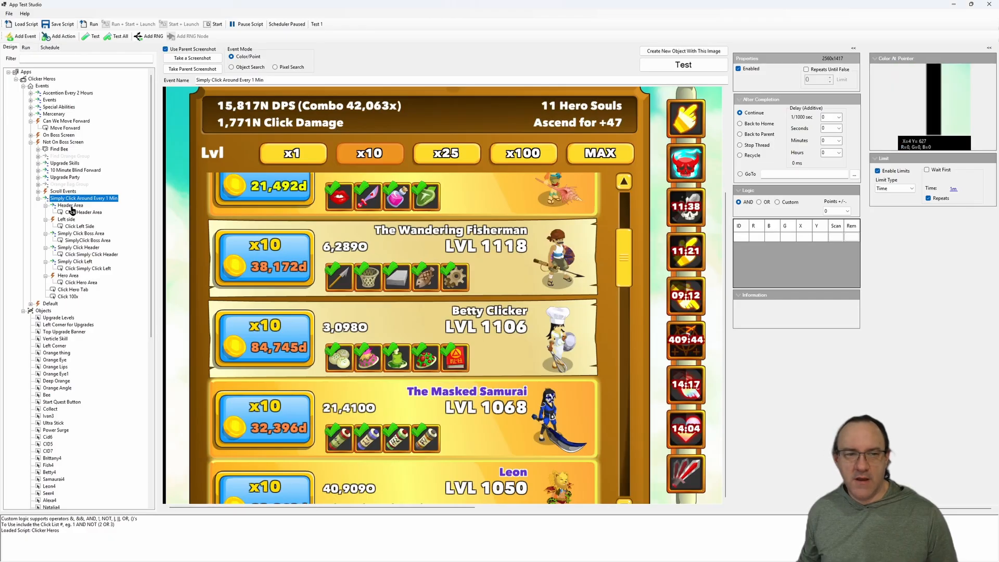
{"action": "left_click", "coordinate": [71, 206]}
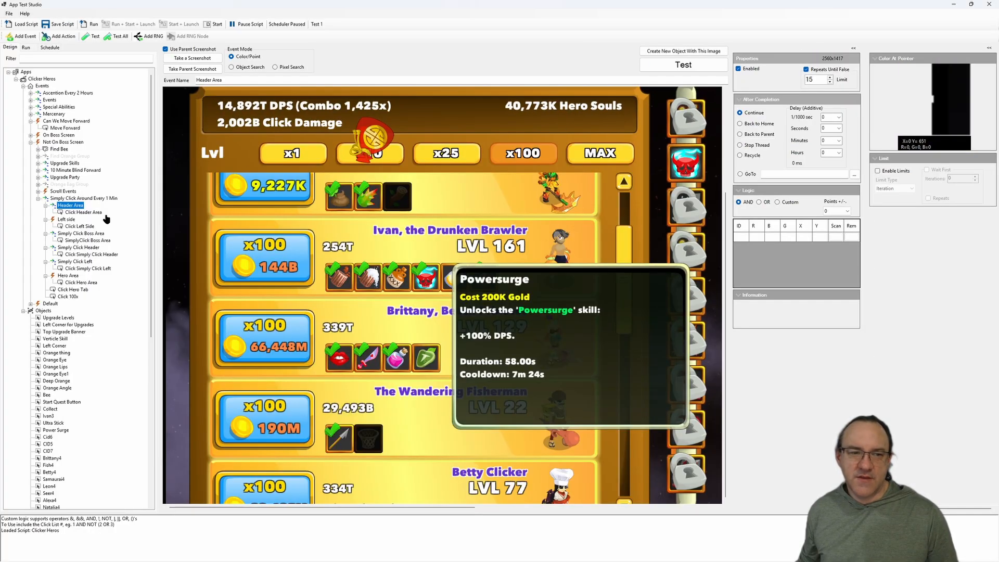
{"action": "left_click", "coordinate": [87, 212]}
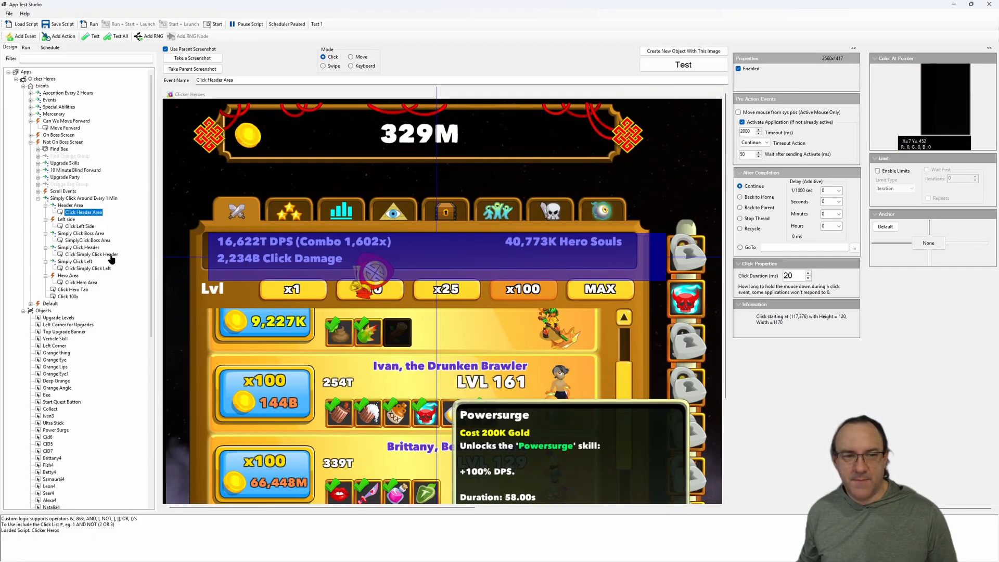
Inspect the click regions of the Click Left Side, SimplyClick Boss Area, Click Simply Click Header and Click Simply Click Left actions
{"action": "left_click", "coordinate": [78, 227]}
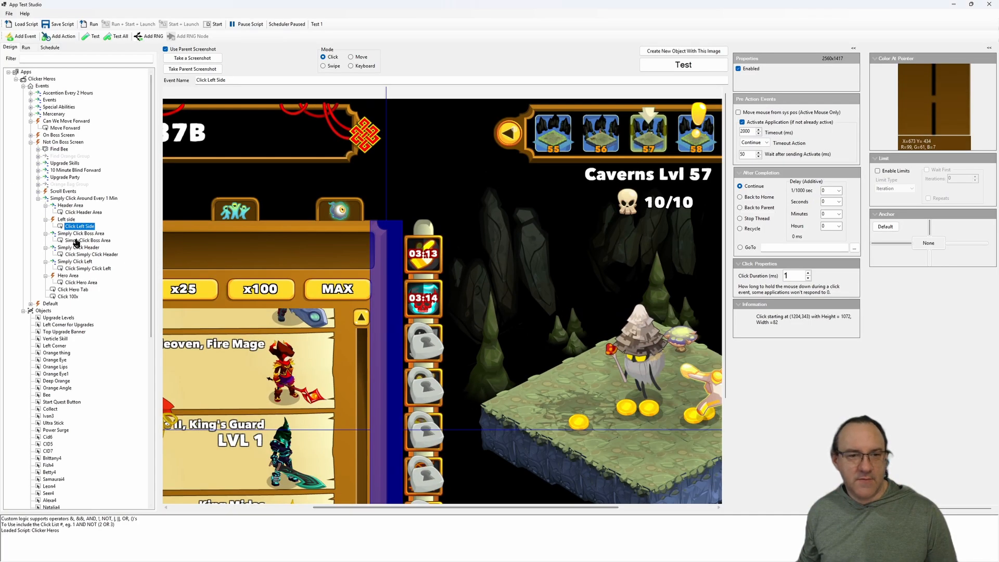
{"action": "left_click", "coordinate": [77, 240]}
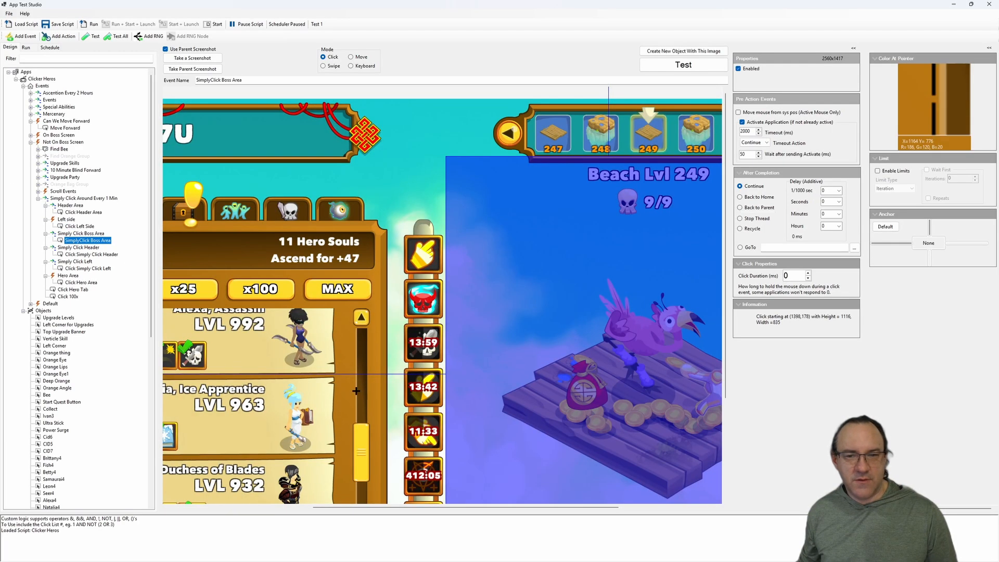
{"action": "left_click_drag", "start_coordinate": [422, 508], "coordinate": [580, 510]}
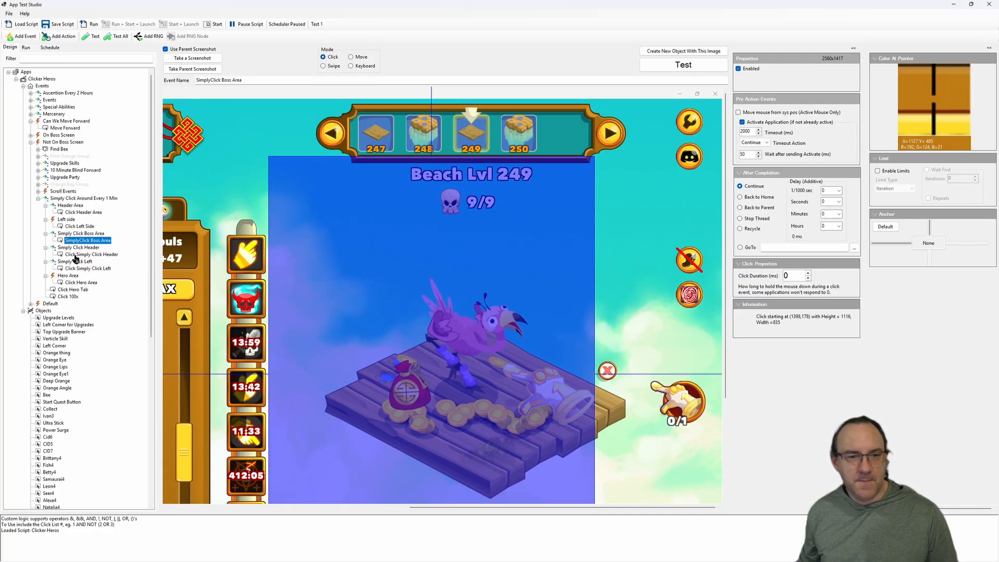
{"action": "left_click", "coordinate": [76, 255]}
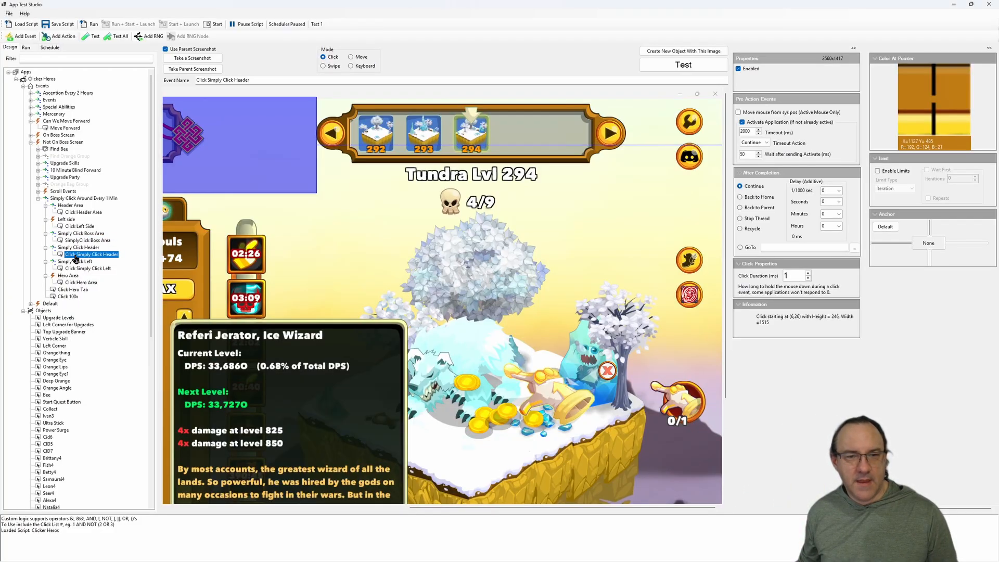
{"action": "left_click_drag", "start_coordinate": [414, 507], "coordinate": [170, 488]}
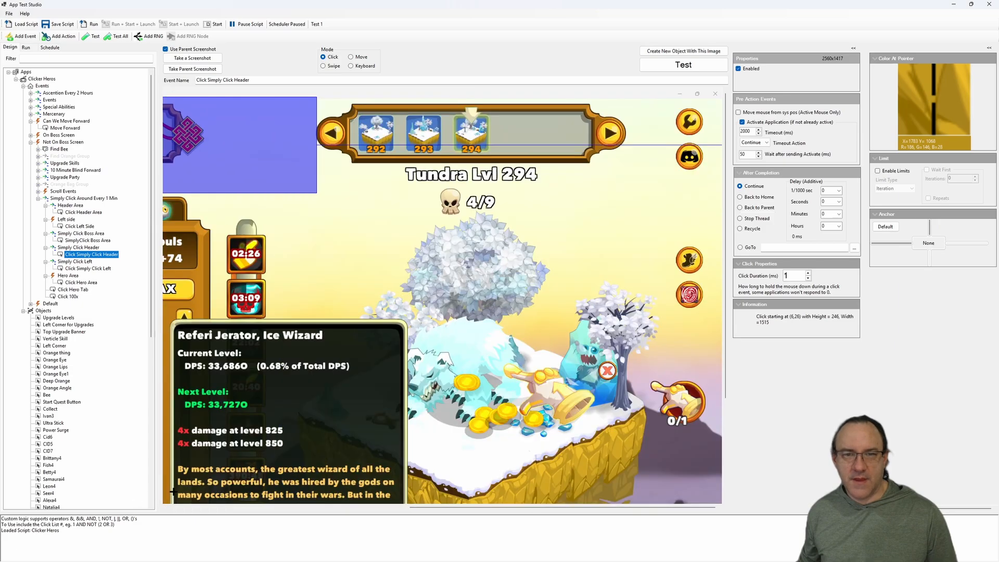
{"action": "left_click", "coordinate": [81, 269]}
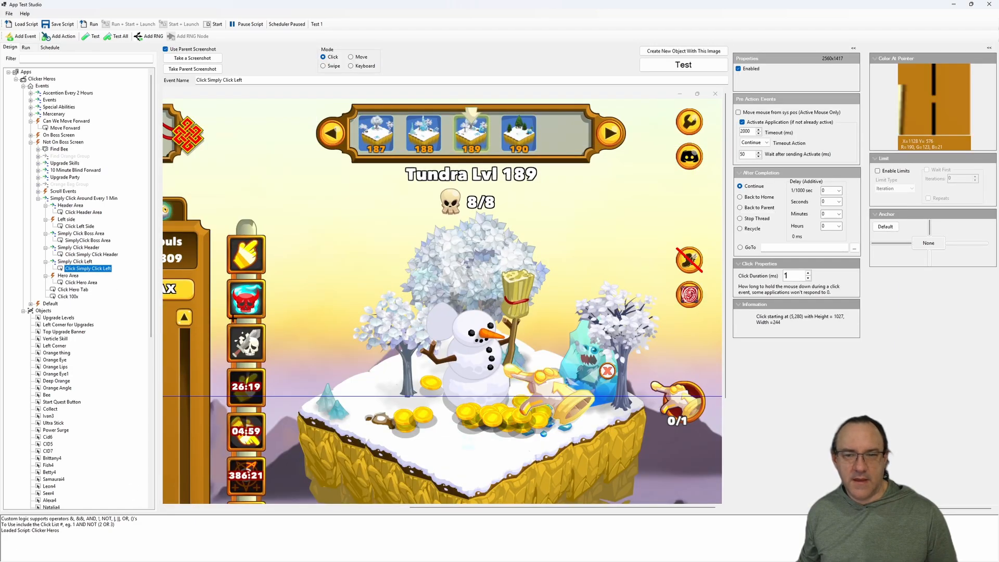
{"action": "left_click_drag", "start_coordinate": [408, 508], "coordinate": [151, 507]}
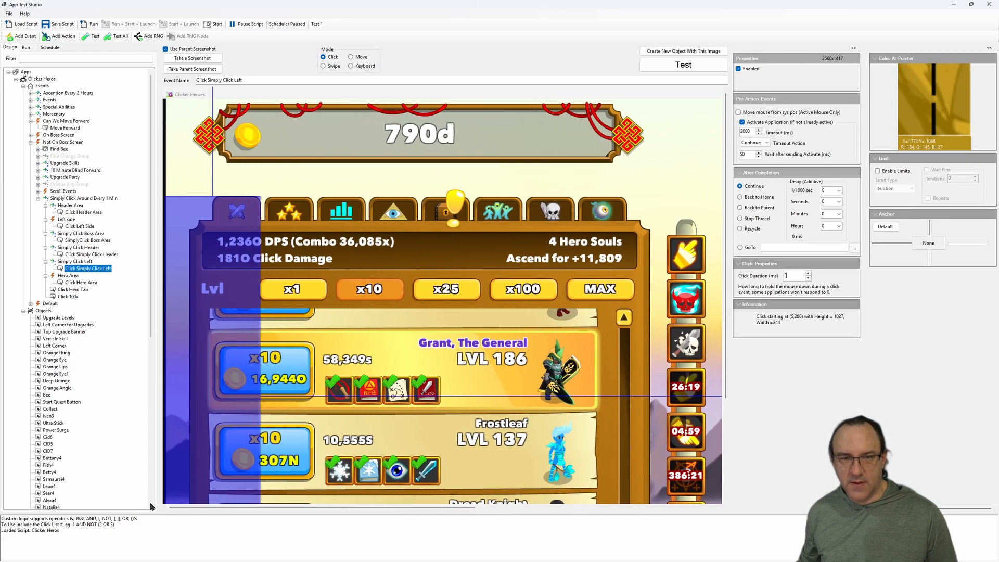
Inspect the click regions of Click Hero Area, Click Hero Tab and Click 100x, and collapse Simply Click Around Every 1 Min
{"action": "left_click", "coordinate": [72, 284]}
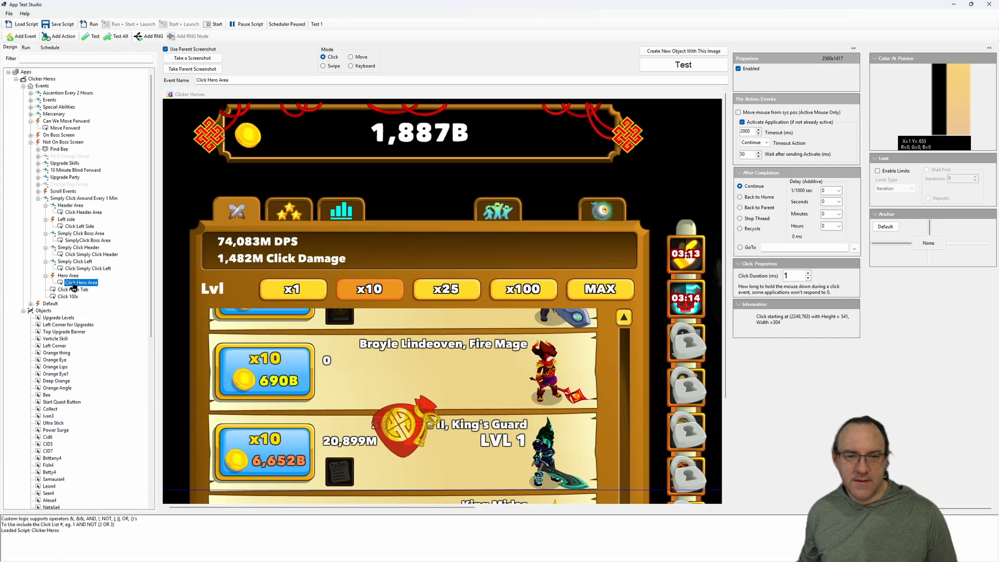
{"action": "scroll", "coordinate": [555, 421], "scroll_direction": "down", "scroll_amount": 3}
{"action": "left_click_drag", "start_coordinate": [460, 507], "coordinate": [687, 332]}
{"action": "left_click", "coordinate": [622, 508]}
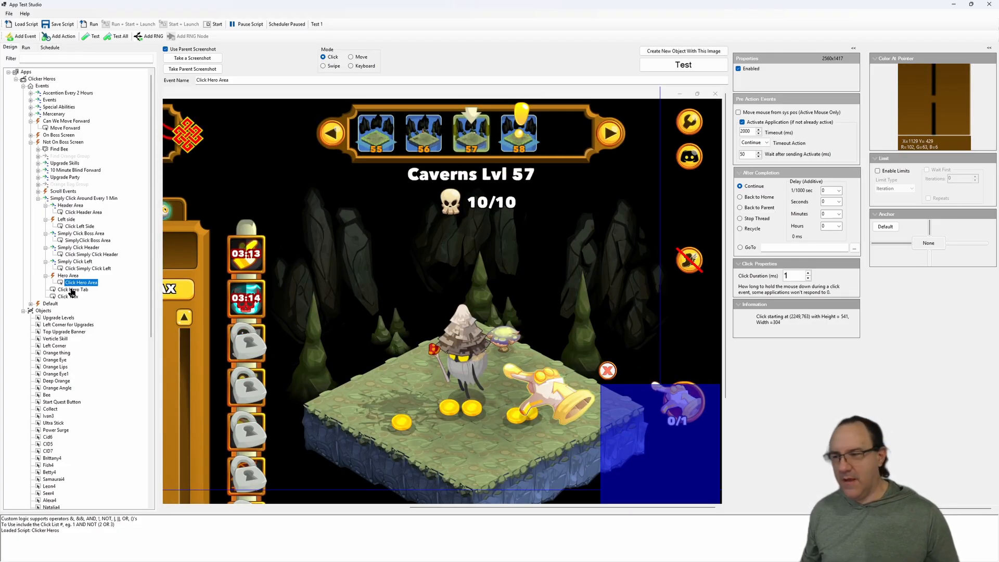
{"action": "left_click", "coordinate": [71, 290]}
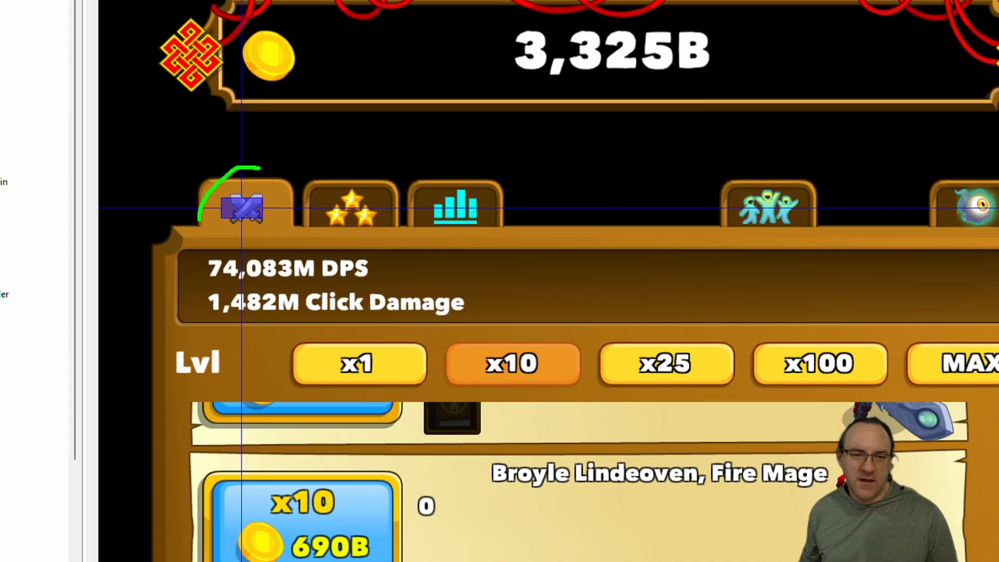
{"action": "mouse_move", "coordinate": [200, 221]}
{"action": "left_mouse_down"}
{"action": "mouse_move", "coordinate": [246, 173]}
{"action": "mouse_move", "coordinate": [231, 176]}
{"action": "left_mouse_up"}
{"action": "key", "text": "Escape"}
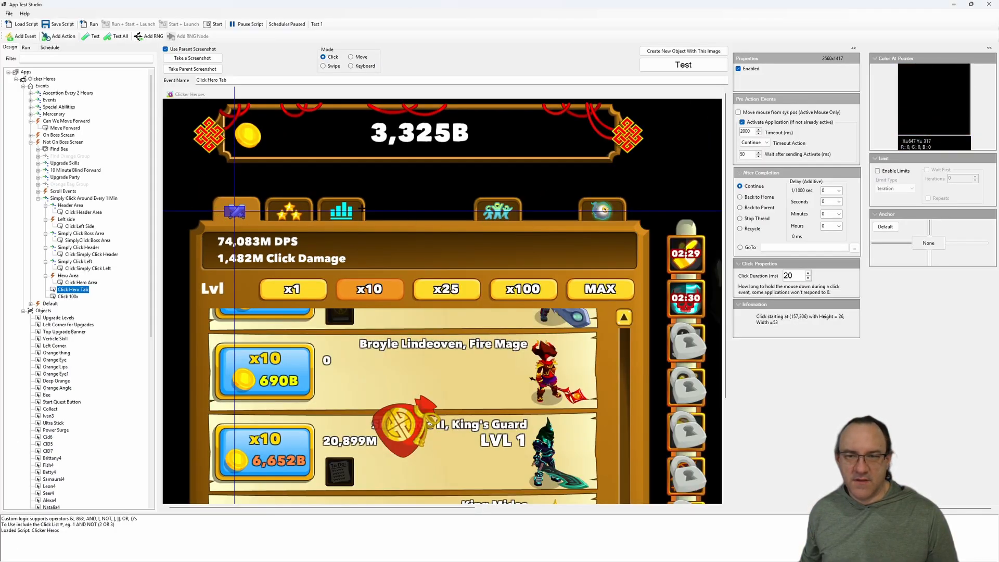
{"action": "left_click", "coordinate": [71, 296]}
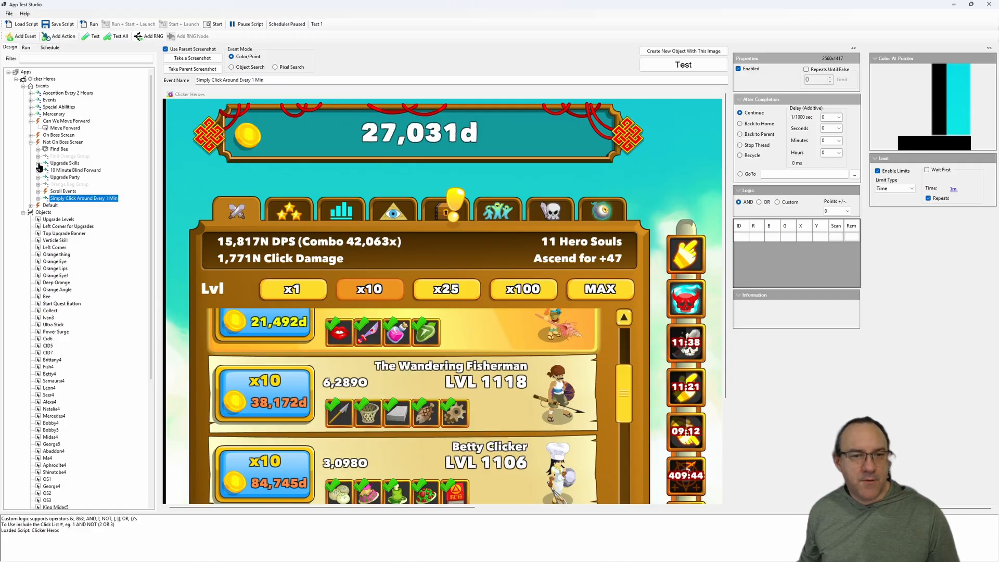
Expand Upgrade Skills and inspect the mask area of its first Find Left Corner for Upgrades - Green search
{"action": "left_click", "coordinate": [39, 164]}
{"action": "scroll", "coordinate": [44, 162], "scroll_direction": "up", "scroll_amount": 2}
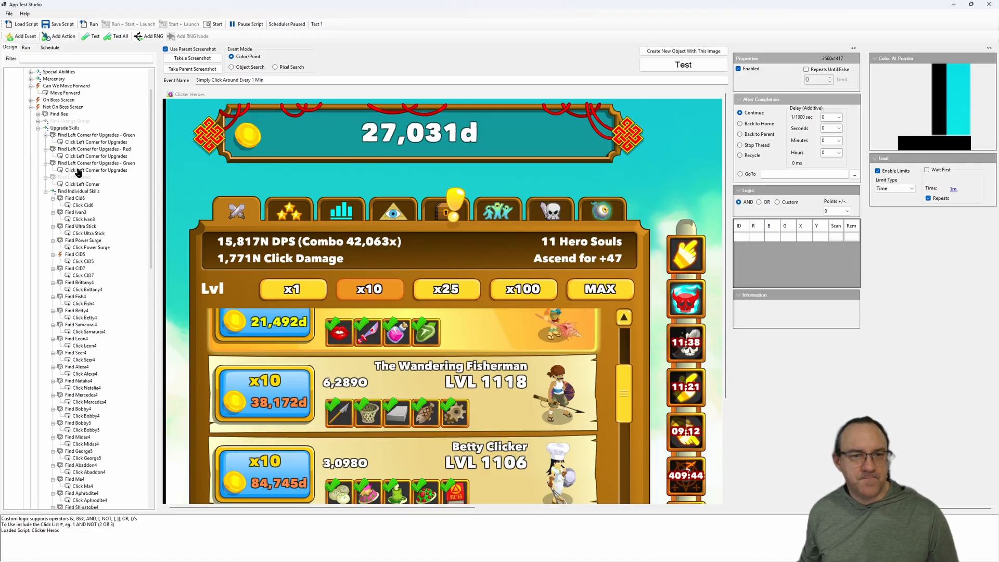
{"action": "left_click", "coordinate": [86, 135]}
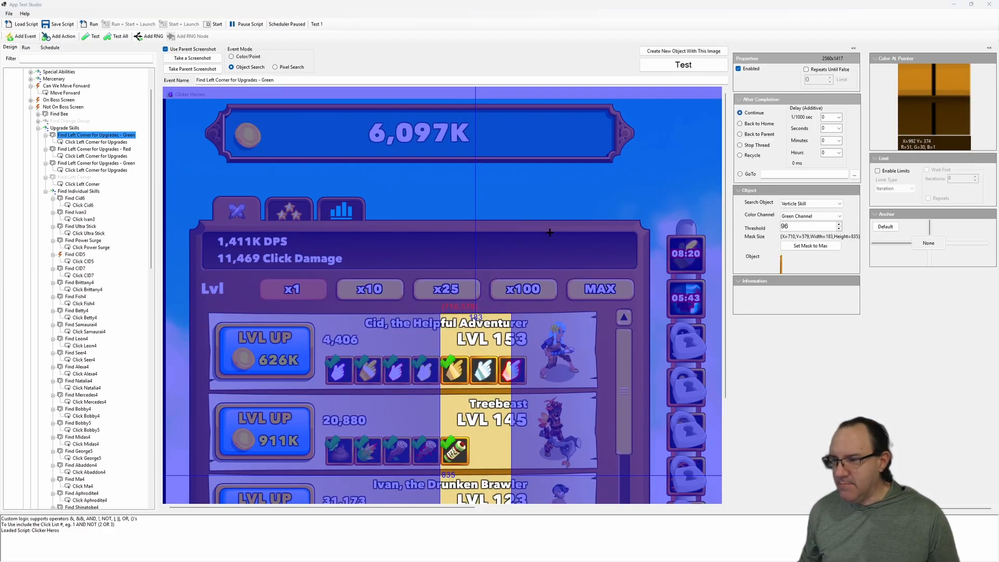
Switch to Clicker Heroes, buy the maximum levels of Alabaster, and buy all available upgrades
{"action": "key", "text": "alt+Tab"}
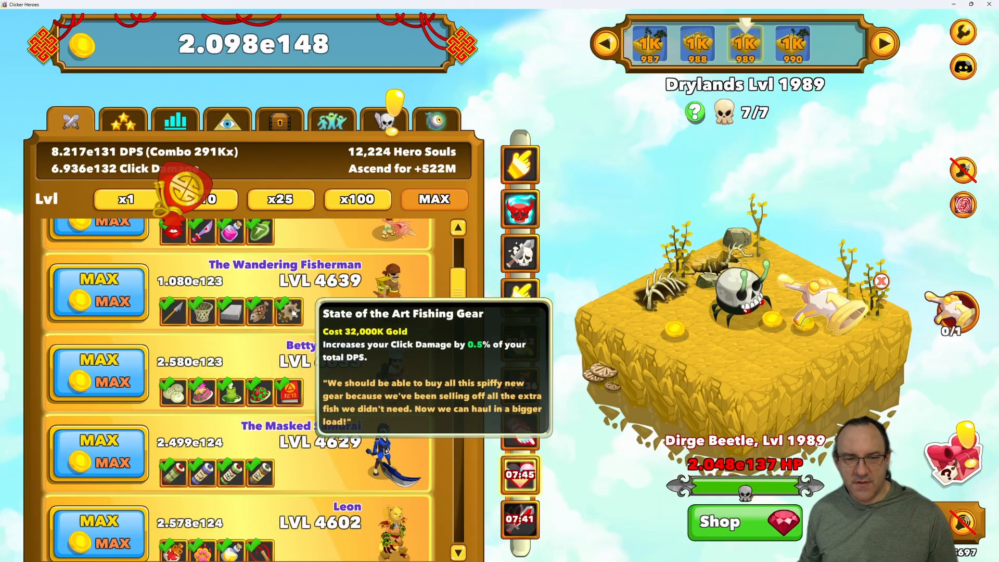
{"action": "scroll", "coordinate": [281, 310], "scroll_direction": "down", "scroll_amount": 10}
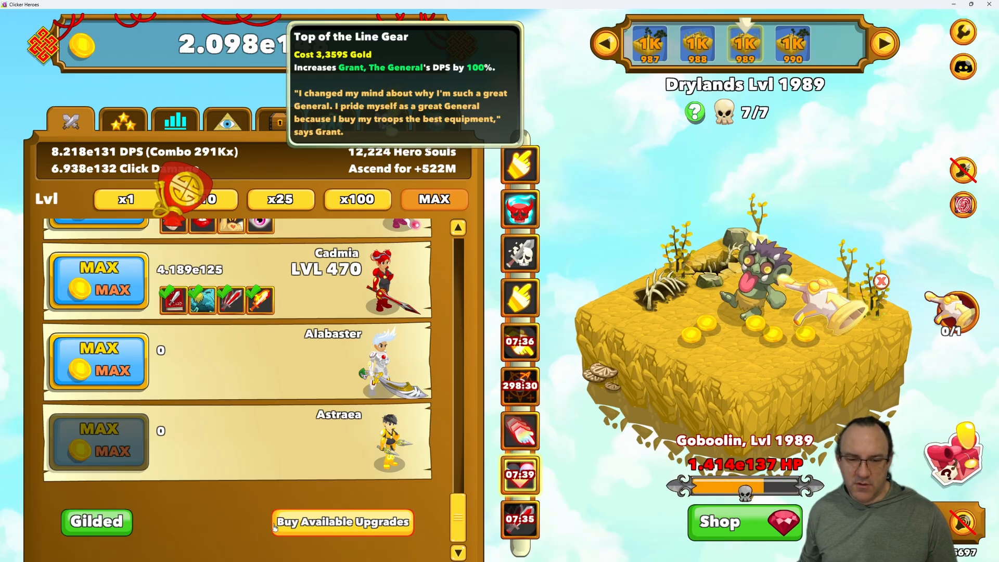
{"action": "left_click", "coordinate": [100, 372], "text": "ctrl"}
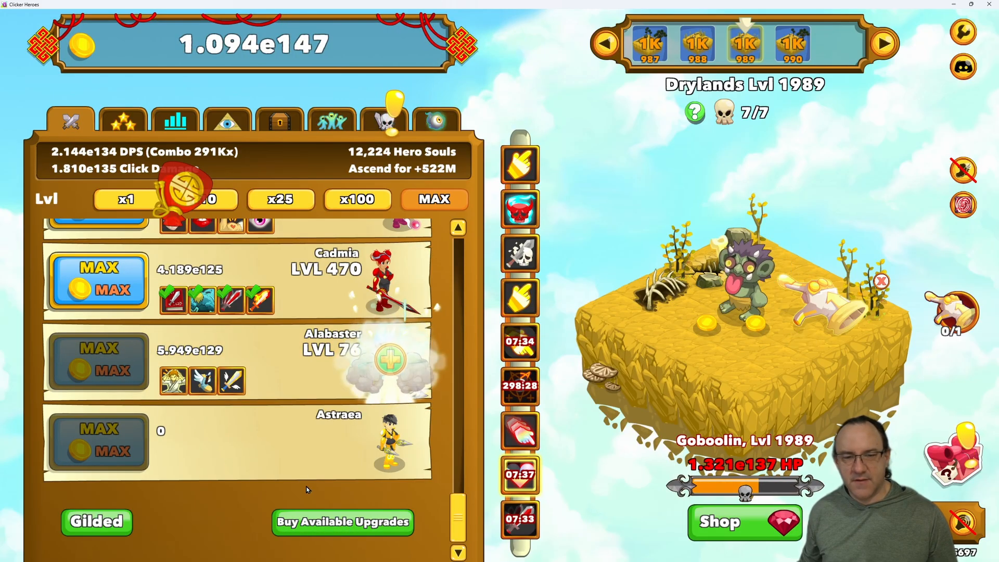
{"action": "left_click", "coordinate": [344, 522]}
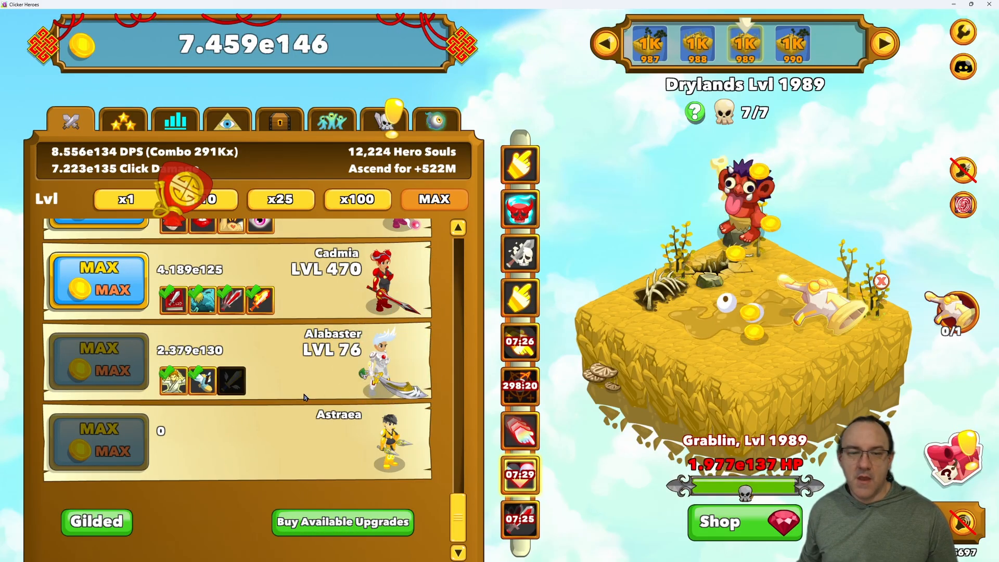
Try Amenhotep's ascension upgrade and decline salvaging the relics in the Junk Pile
{"action": "scroll", "coordinate": [304, 397], "scroll_direction": "up", "scroll_amount": 15}
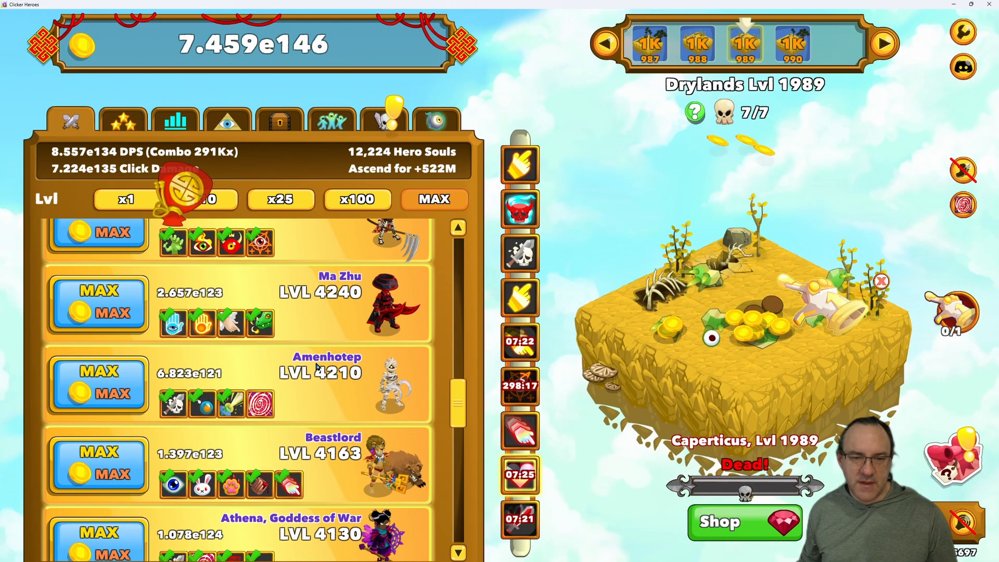
{"action": "left_click", "coordinate": [262, 417]}
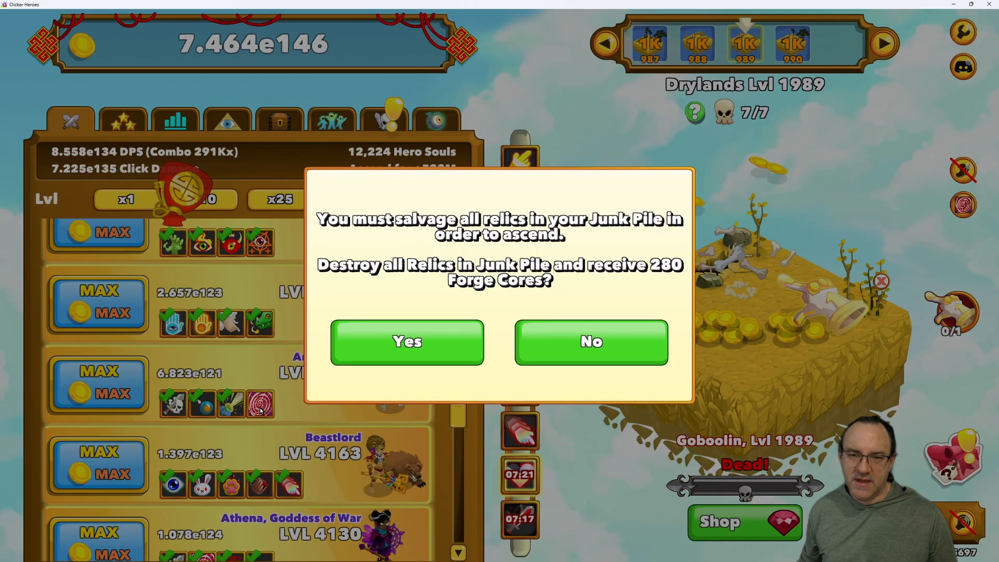
{"action": "left_click", "coordinate": [555, 361]}
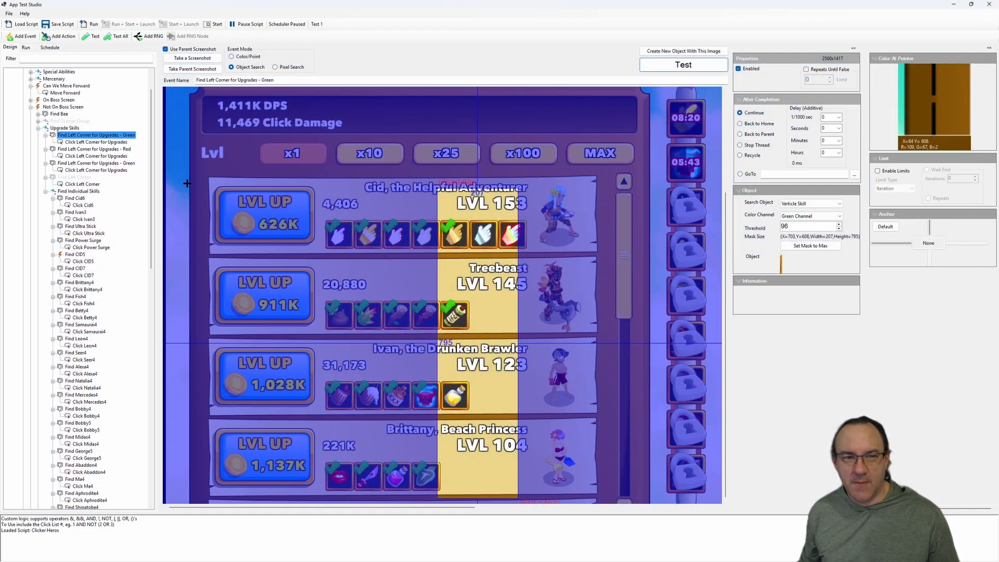
In App Test Studio, inspect the mask areas and color channels of the Red and second Green Find Left Corner for Upgrades searches and Find Ultra Stick
{"action": "left_click", "coordinate": [84, 156]}
{"action": "left_click", "coordinate": [83, 149]}
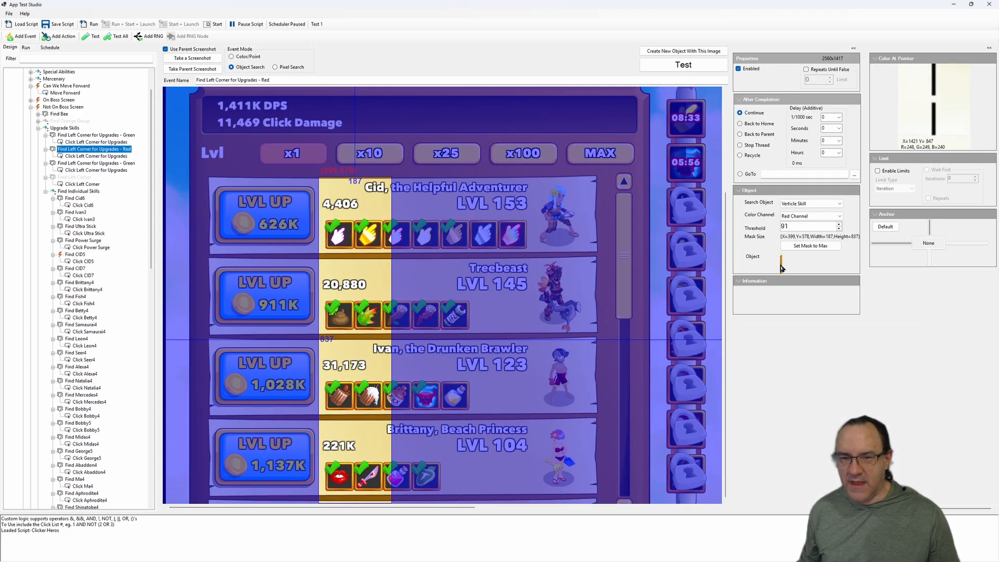
{"action": "left_click", "coordinate": [73, 164]}
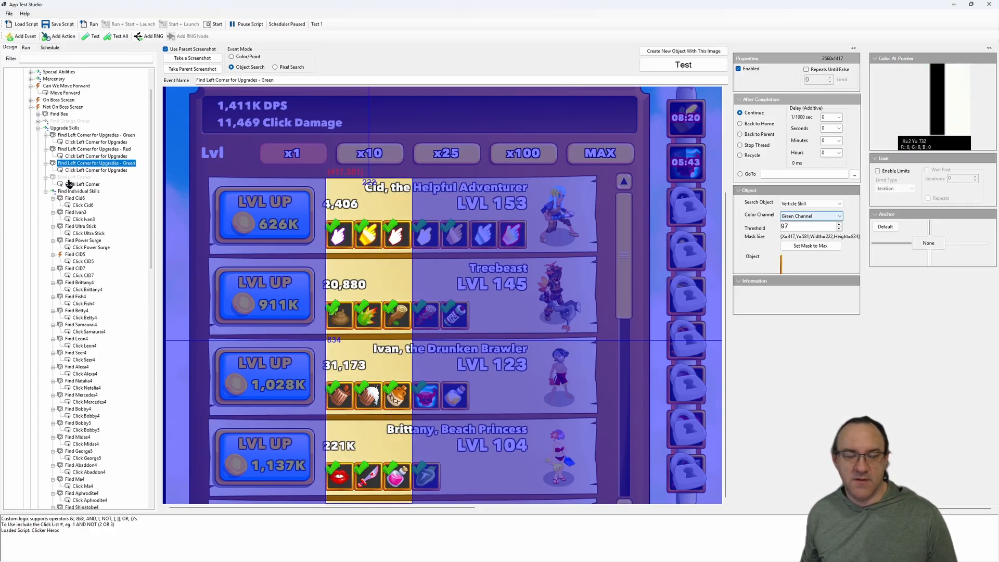
{"action": "left_click", "coordinate": [76, 227]}
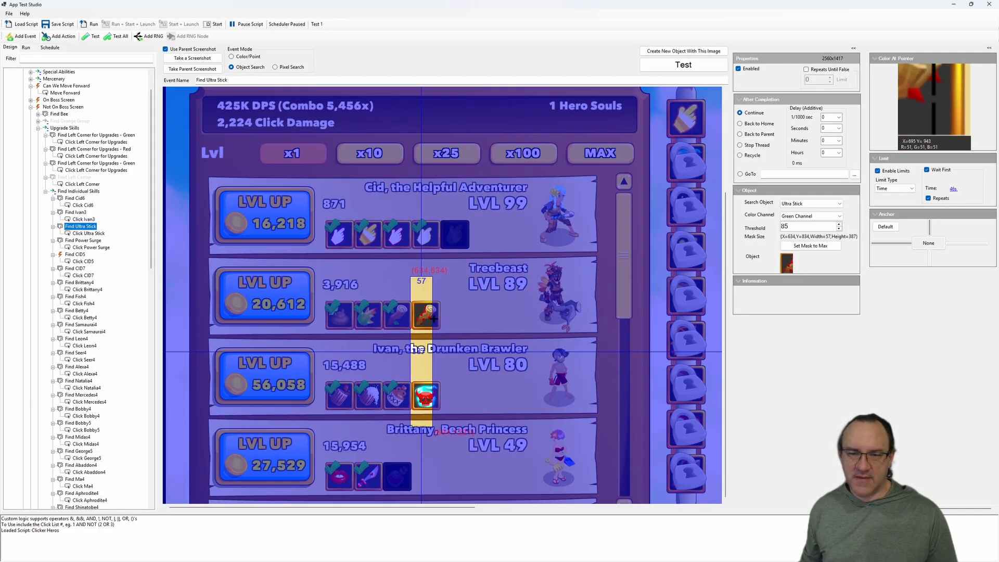
Inspect the mask areas of the Find Power Surge, Find Fish4 and Find Leon4 searches, and check the hero list in Clicker Heroes
{"action": "left_click", "coordinate": [78, 241]}
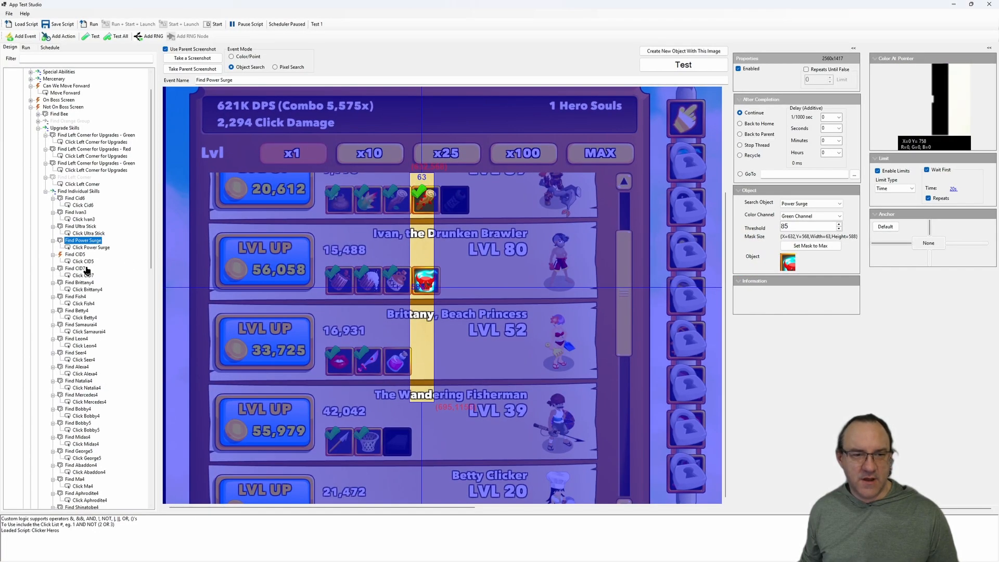
{"action": "left_click", "coordinate": [75, 275]}
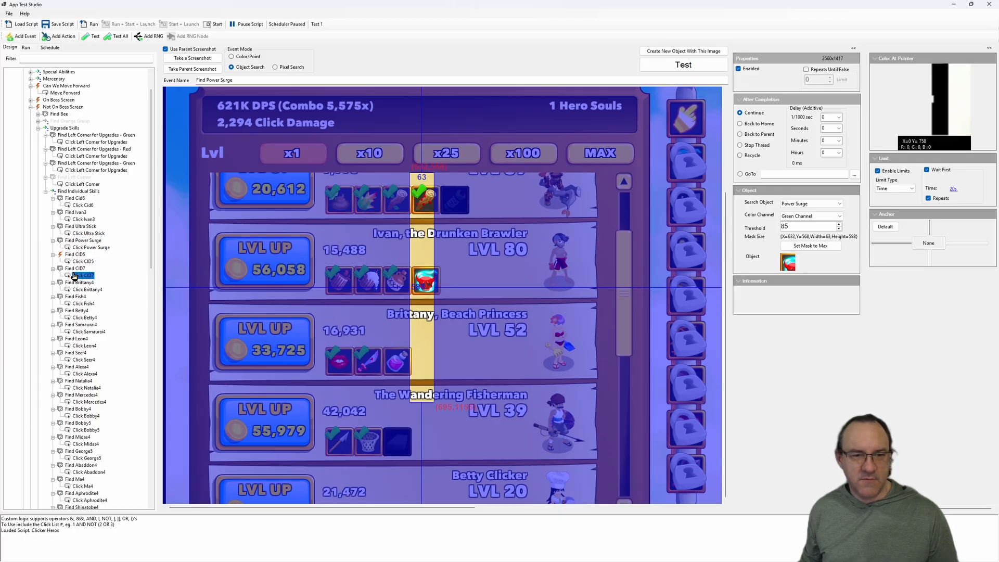
{"action": "left_click", "coordinate": [75, 296]}
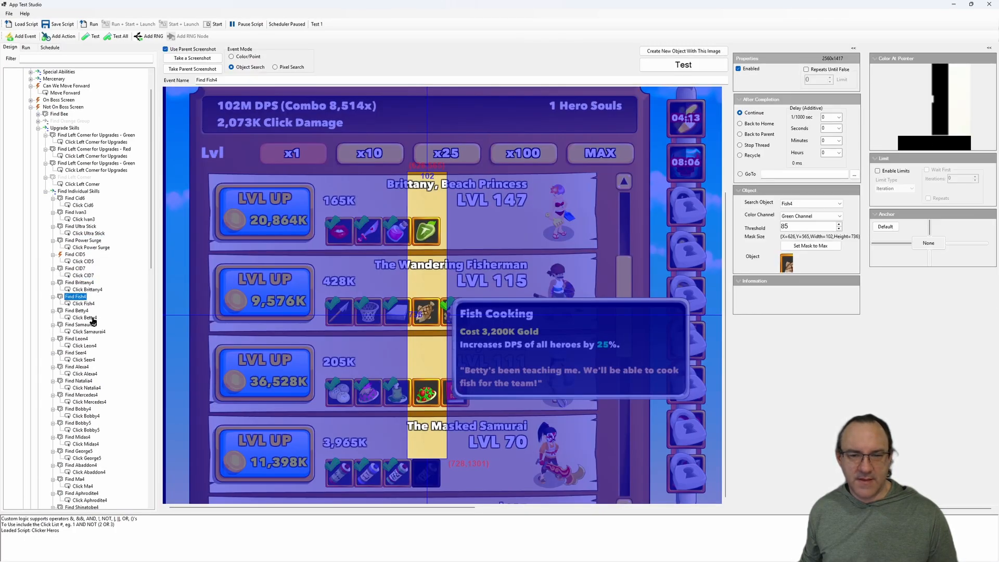
{"action": "left_click", "coordinate": [77, 333]}
{"action": "left_click", "coordinate": [77, 338]}
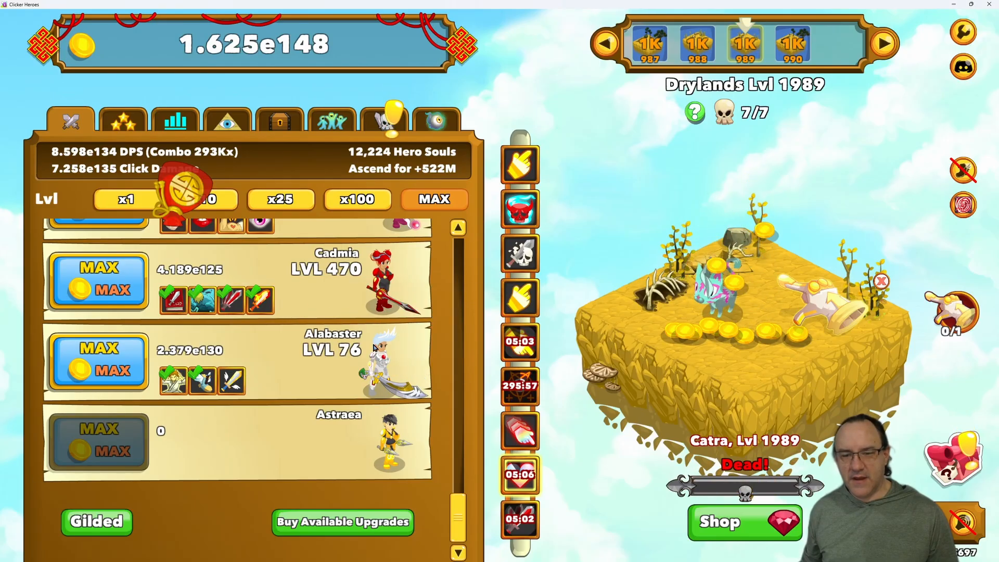
{"action": "scroll", "coordinate": [374, 347], "scroll_direction": "up", "scroll_amount": 3}
{"action": "scroll", "coordinate": [364, 416], "scroll_direction": "down", "scroll_amount": 3}
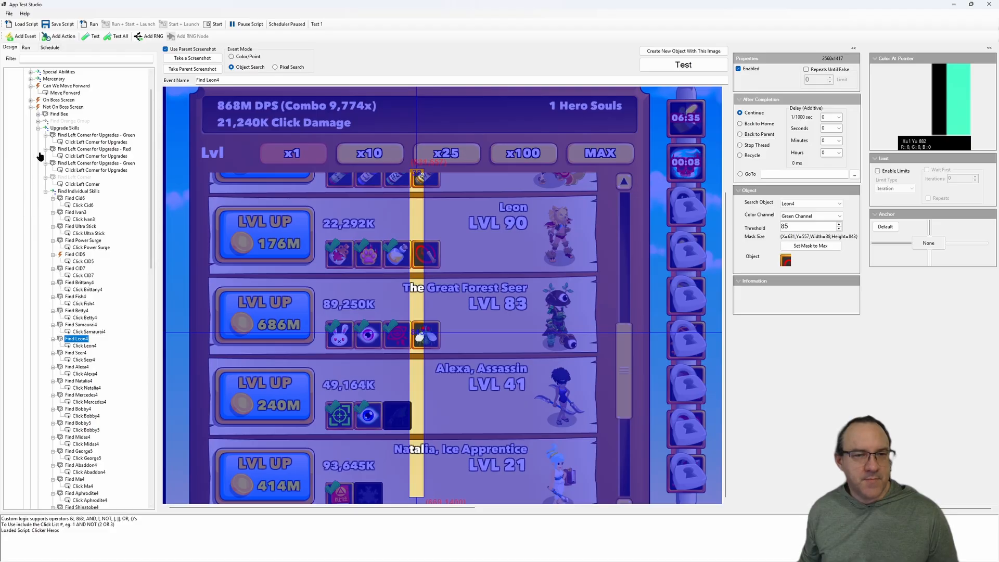
Collapse Upgrade Skills, expand Scroll Events, and inspect its color points, the At Top event and the first Click Bottom of Scroll action
{"action": "left_click", "coordinate": [40, 133]}
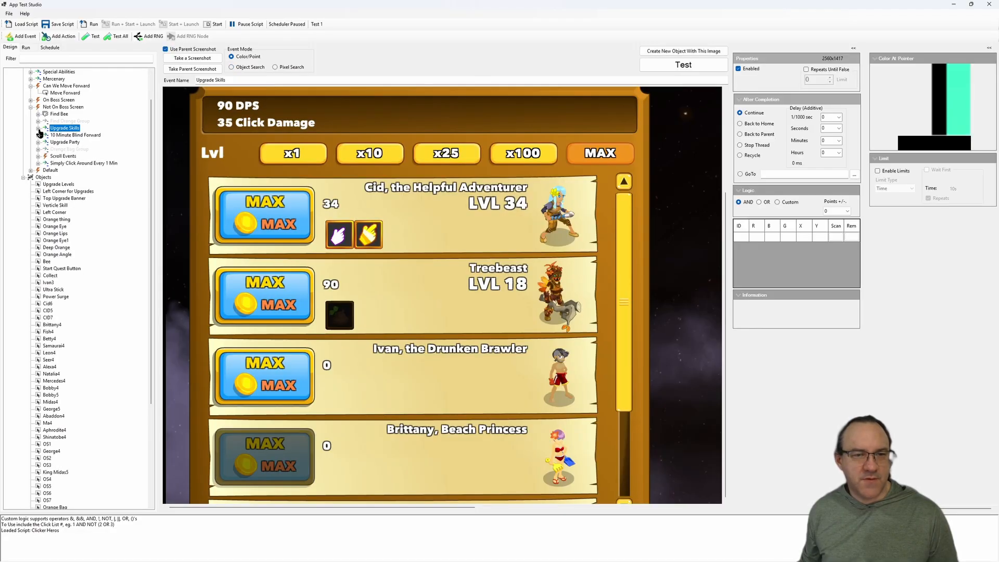
{"action": "left_click", "coordinate": [38, 156]}
{"action": "left_click", "coordinate": [54, 156]}
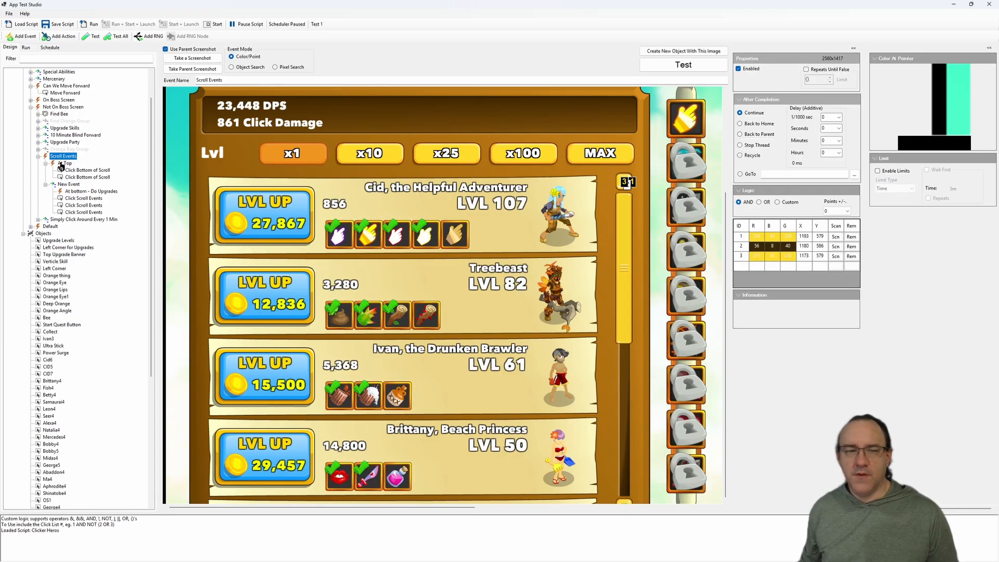
{"action": "left_click", "coordinate": [65, 164]}
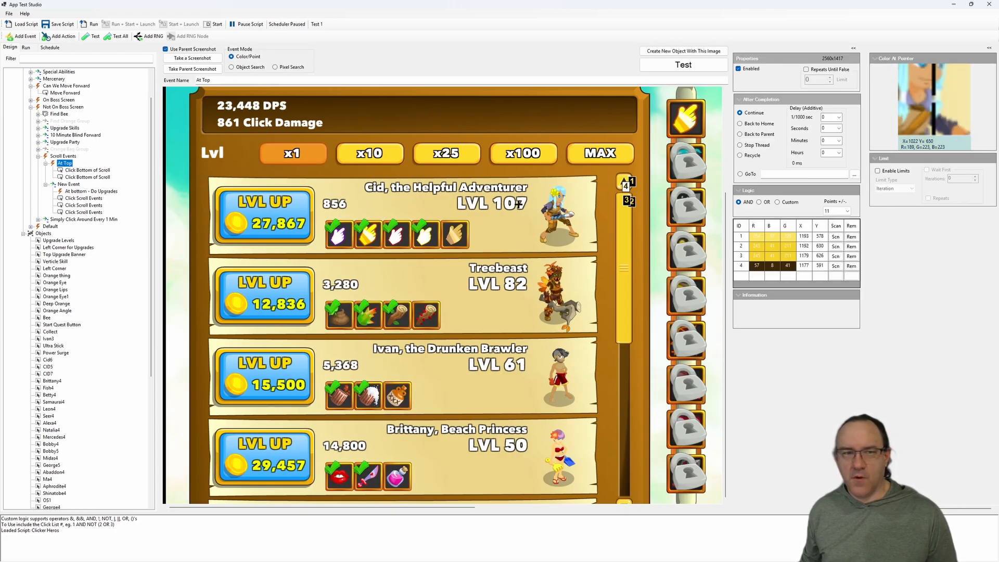
{"action": "left_click", "coordinate": [87, 171]}
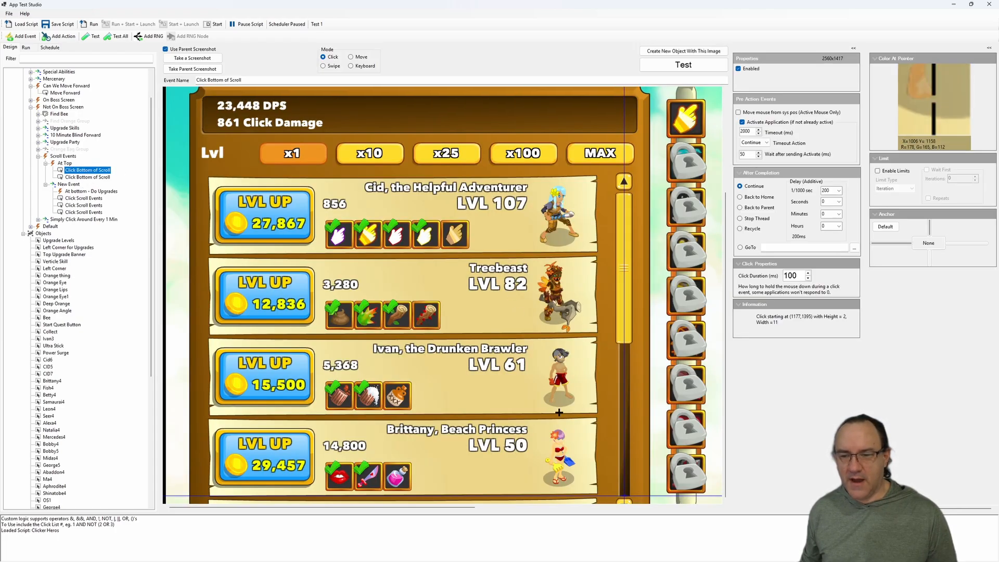
Switch to Clicker Heroes and jump the hero list to its start and to its end
{"action": "key", "text": "alt+Tab"}
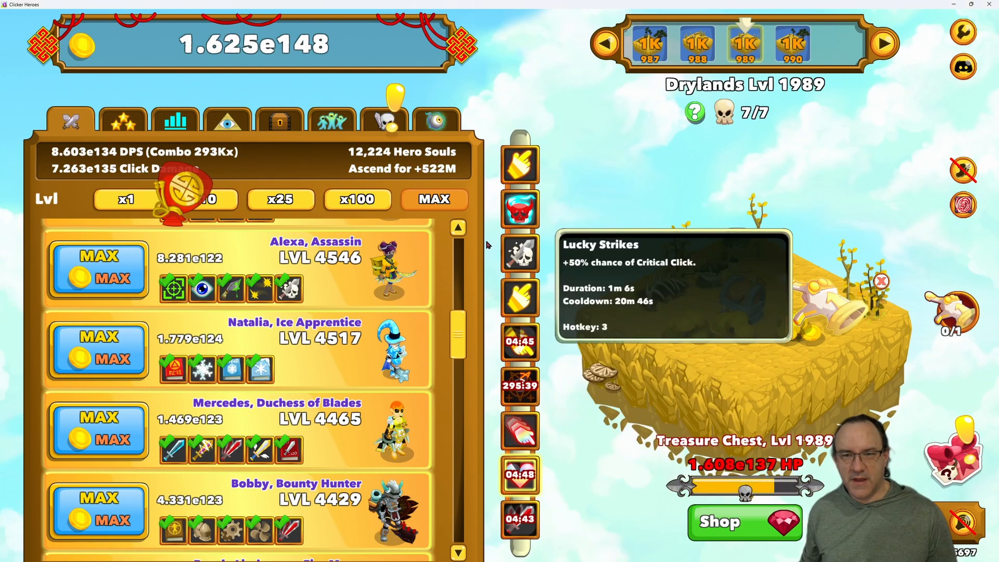
{"action": "left_click", "coordinate": [454, 236]}
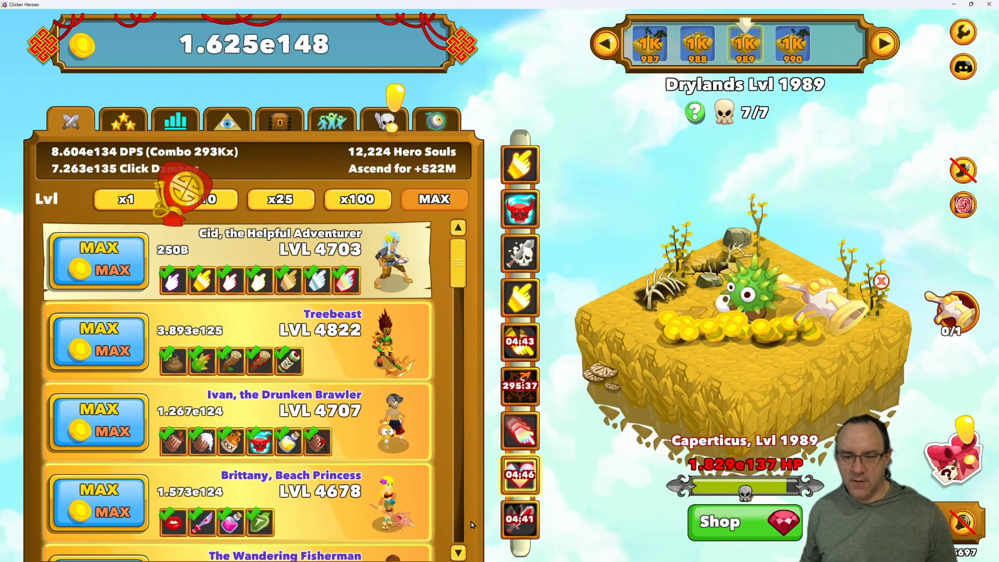
{"action": "left_click", "coordinate": [457, 544]}
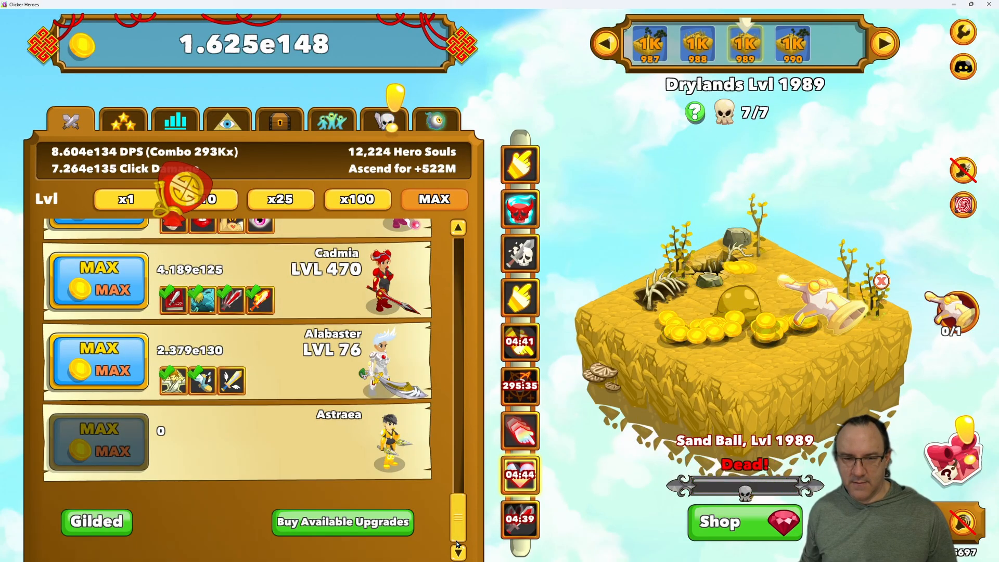
Back in App Test Studio, inspect New Event and the limit, GoTo target and color points of At bottom - Do Upgrades
{"action": "key", "text": "alt+Tab"}
{"action": "left_click", "coordinate": [68, 184]}
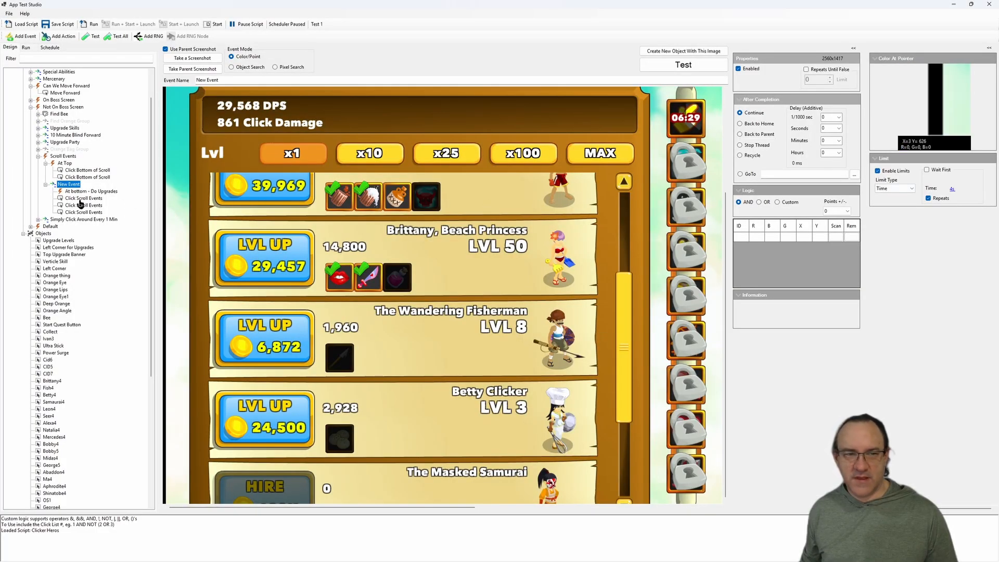
{"action": "left_click", "coordinate": [82, 191]}
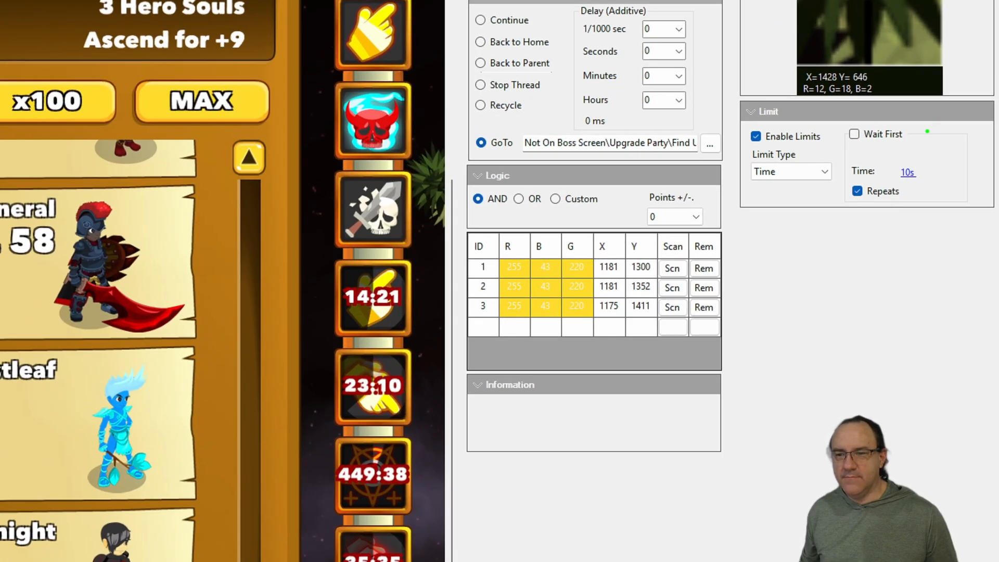
{"action": "mouse_move", "coordinate": [927, 131]}
{"action": "left_mouse_down"}
{"action": "mouse_move", "coordinate": [714, 99]}
{"action": "mouse_move", "coordinate": [901, 229]}
{"action": "mouse_move", "coordinate": [908, 122]}
{"action": "left_mouse_up"}
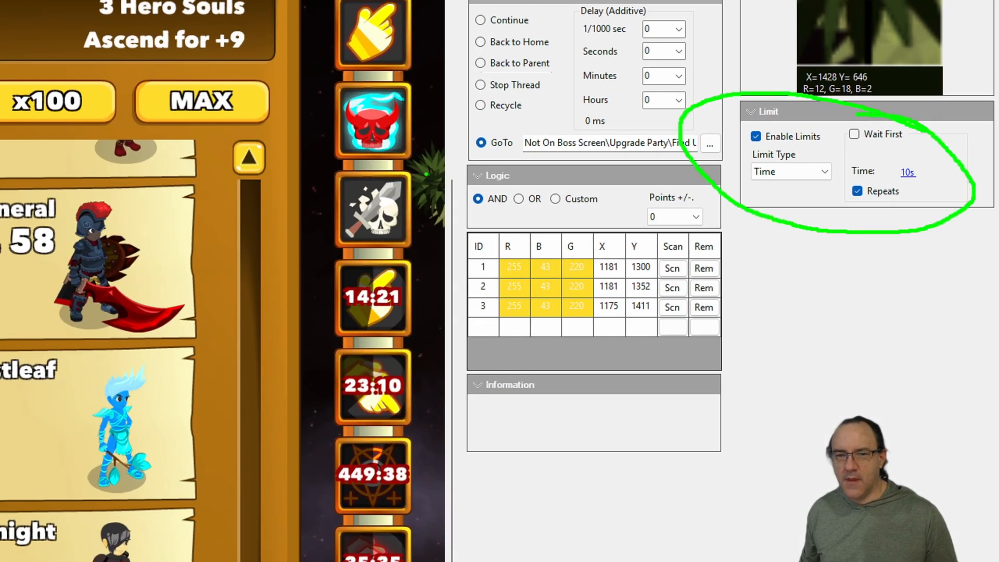
{"action": "key", "text": "Escape"}
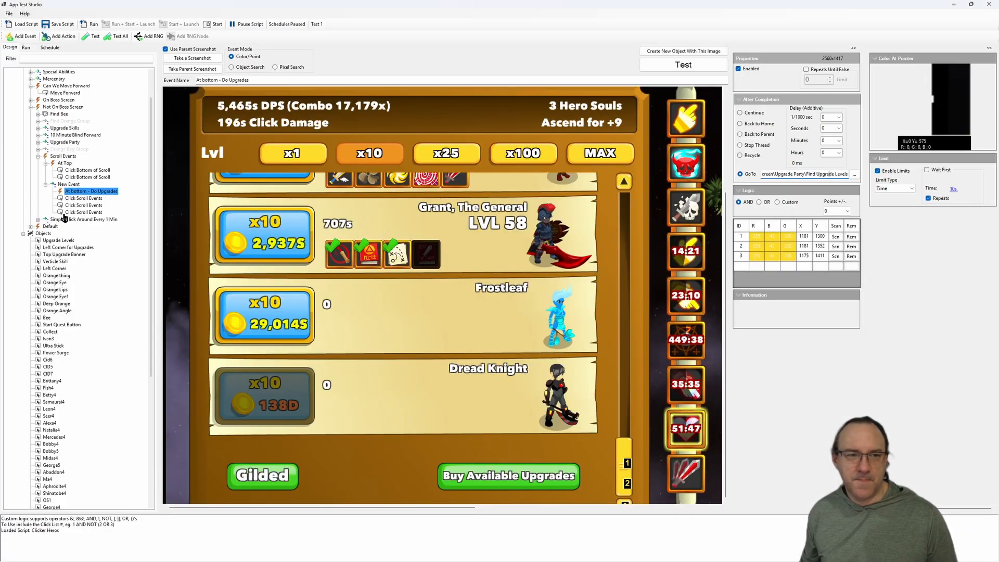
Expand Upgrade Party to inspect Find Upgrade Levels, and review the Click Scroll Events actions under New Event
{"action": "scroll", "coordinate": [48, 140], "scroll_direction": "up", "scroll_amount": 1}
{"action": "left_click", "coordinate": [38, 157]}
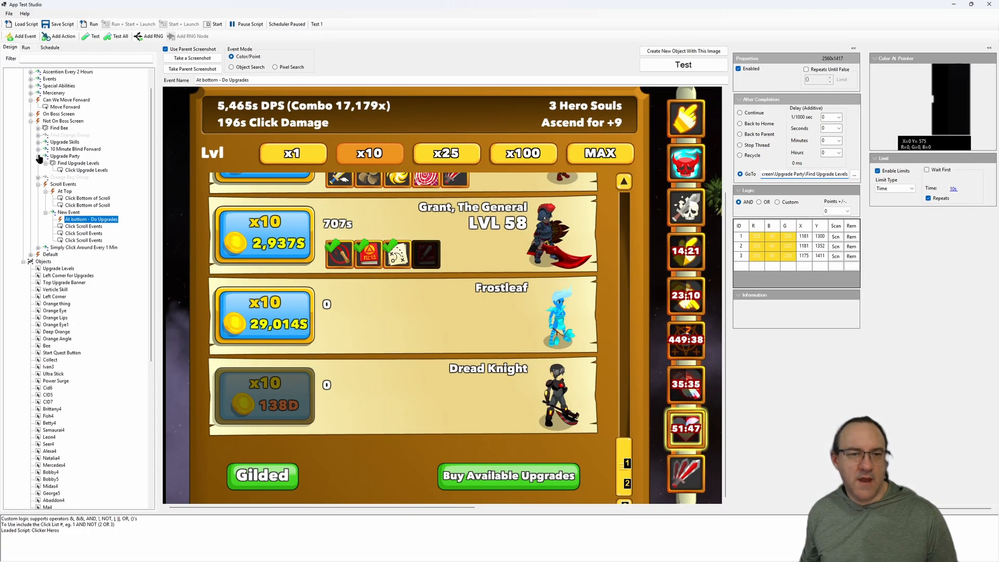
{"action": "left_click", "coordinate": [70, 164]}
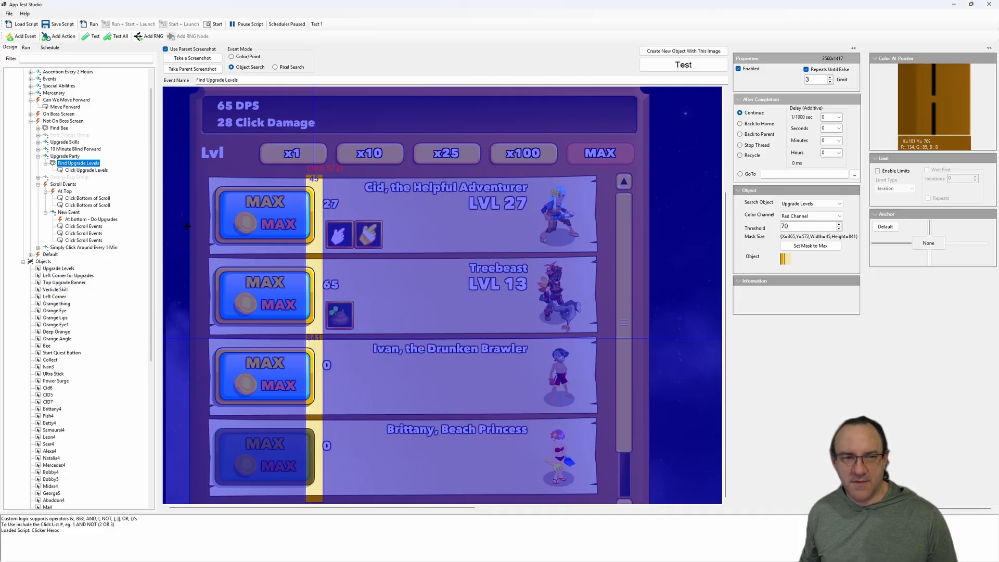
{"action": "left_click", "coordinate": [91, 219]}
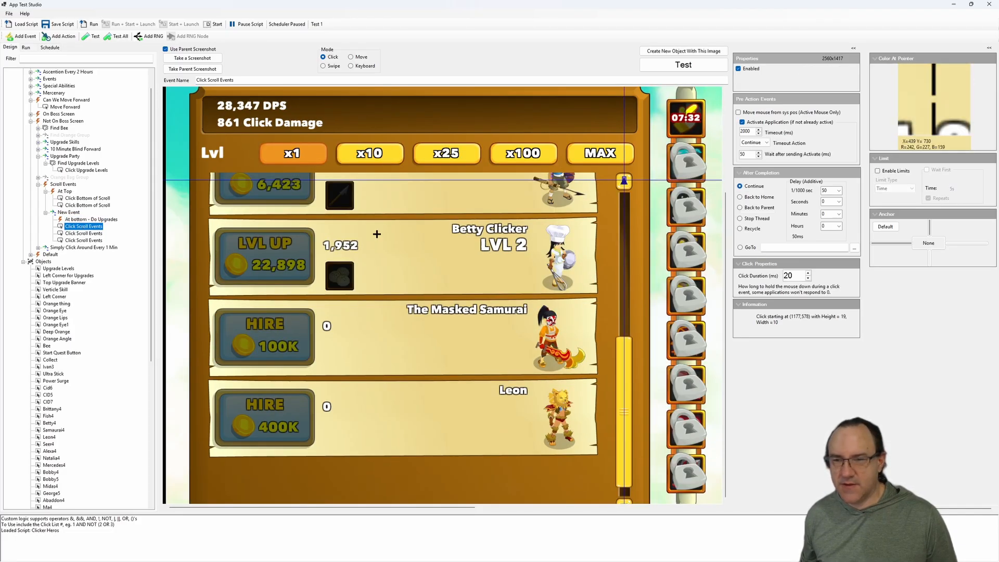
{"action": "left_click", "coordinate": [77, 241]}
Switch to Clicker Heroes and move the hero list upward in small increments from Astraea to above Orntchya Gladeye
{"action": "key", "text": "alt+Tab"}
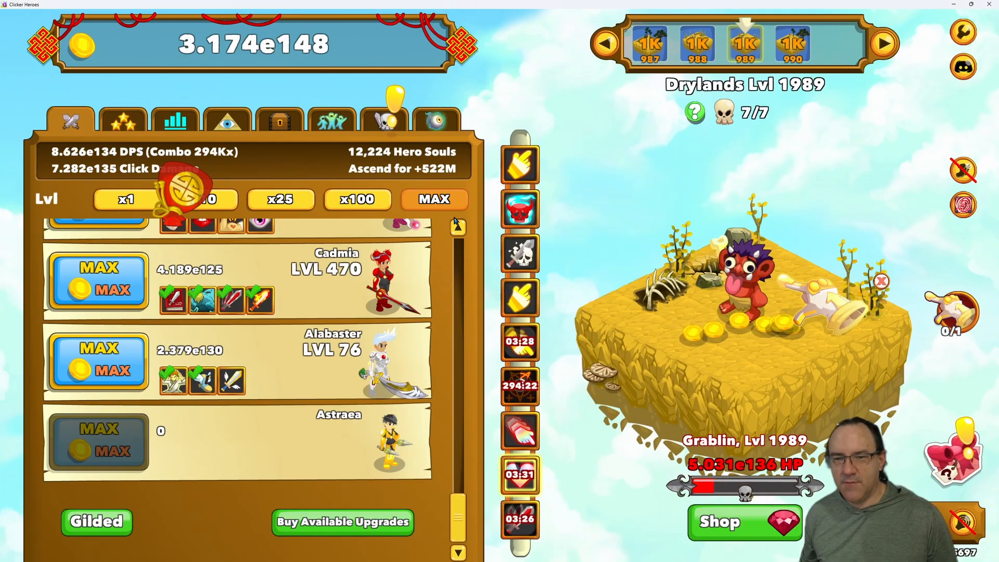
{"action": "left_click", "coordinate": [455, 229]}
{"action": "left_click", "coordinate": [456, 230]}
{"action": "left_click", "coordinate": [455, 232]}
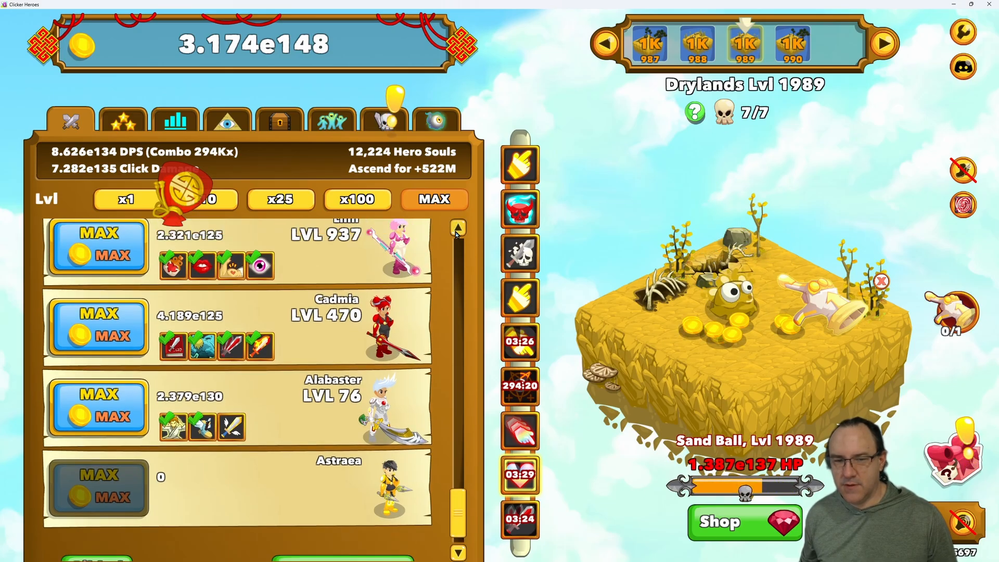
{"action": "left_click", "coordinate": [456, 233]}
{"action": "left_click", "coordinate": [456, 236]}
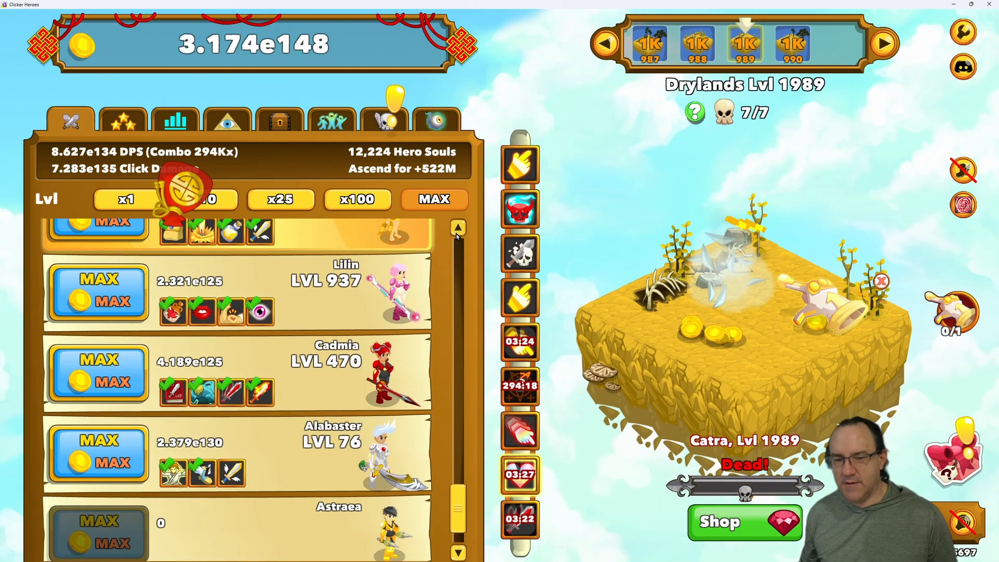
{"action": "left_click", "coordinate": [456, 234]}
{"action": "left_click", "coordinate": [456, 234]}
{"action": "left_click", "coordinate": [456, 234]}
{"action": "left_click", "coordinate": [456, 234]}
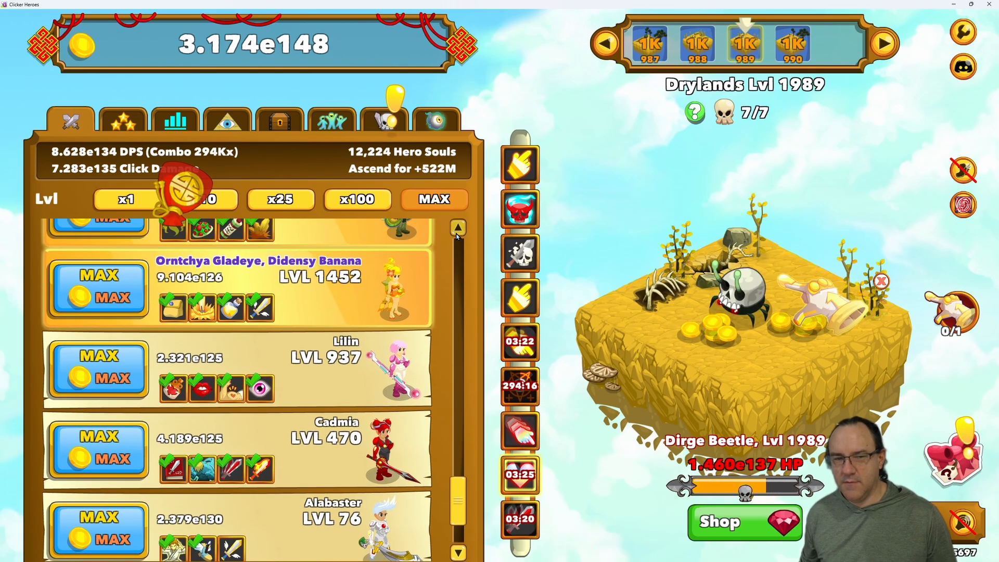
{"action": "left_click", "coordinate": [457, 234]}
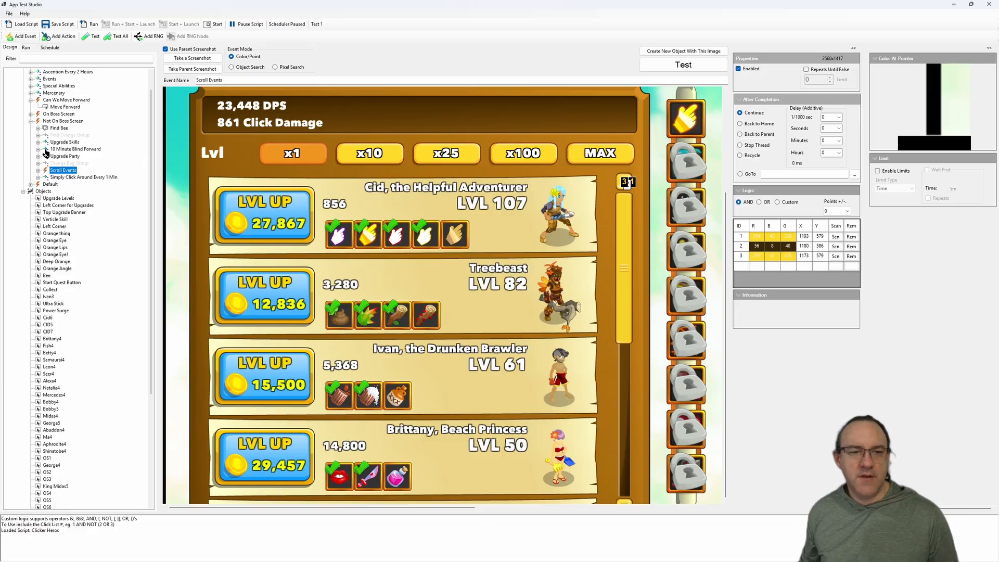
In App Test Studio, inspect the 10 Minute Blind Forward event's limit and the click location of its Click 10 Minute Blind Forward action
{"action": "left_click", "coordinate": [75, 150]}
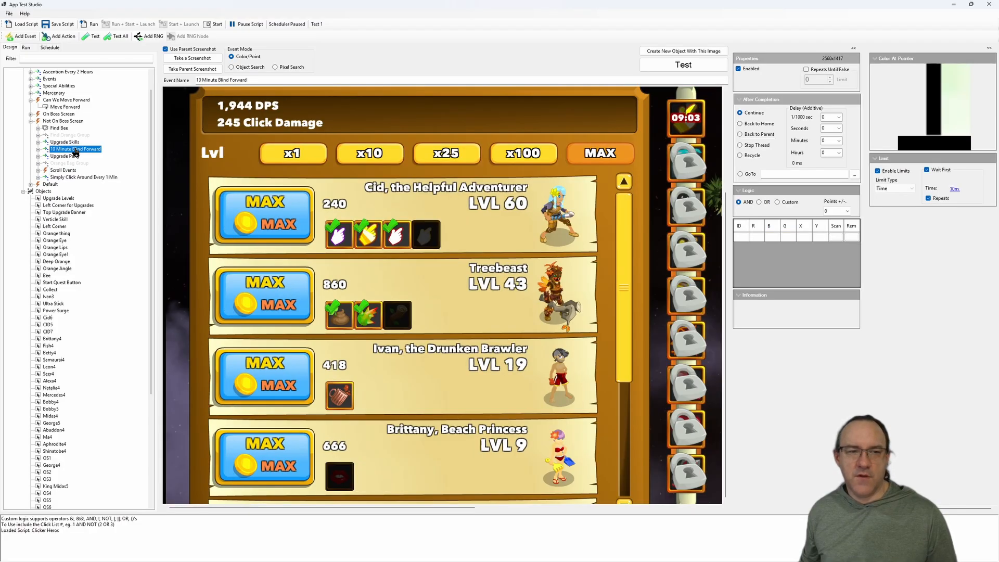
{"action": "scroll", "coordinate": [72, 177], "scroll_direction": "up", "scroll_amount": 1}
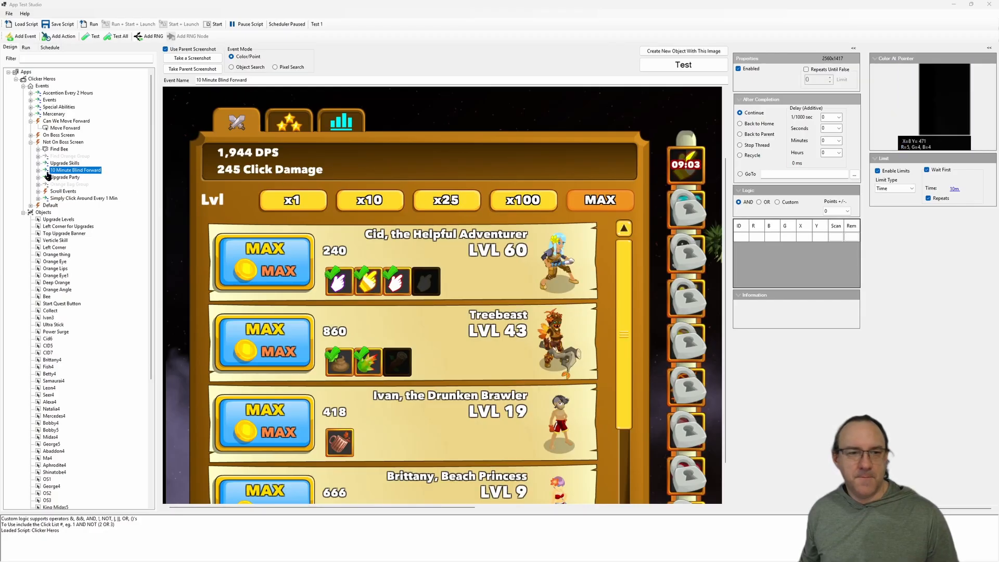
{"action": "left_click", "coordinate": [38, 170]}
{"action": "left_click", "coordinate": [67, 179]}
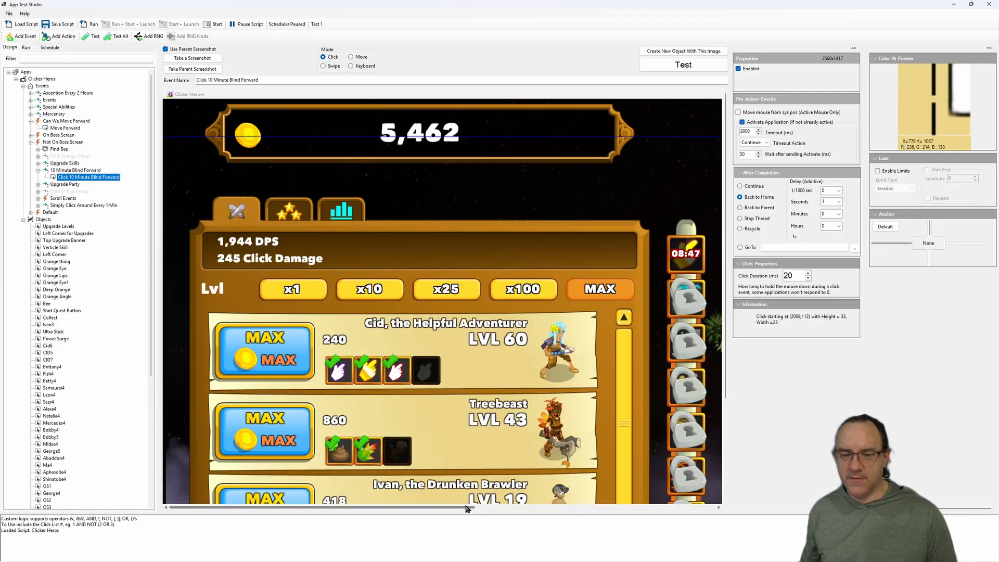
{"action": "left_click_drag", "start_coordinate": [467, 509], "coordinate": [703, 509]}
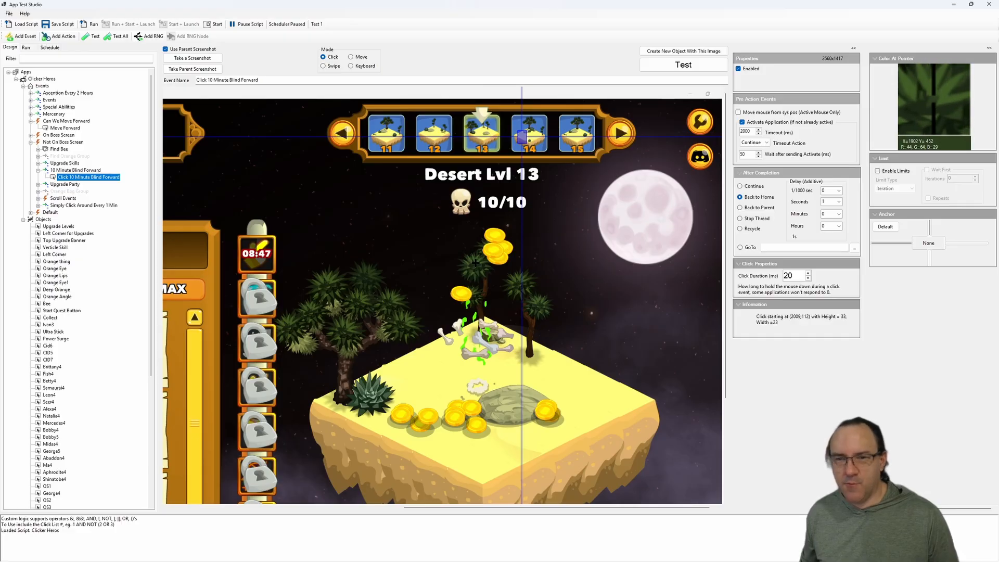
{"action": "double_click", "coordinate": [72, 170]}
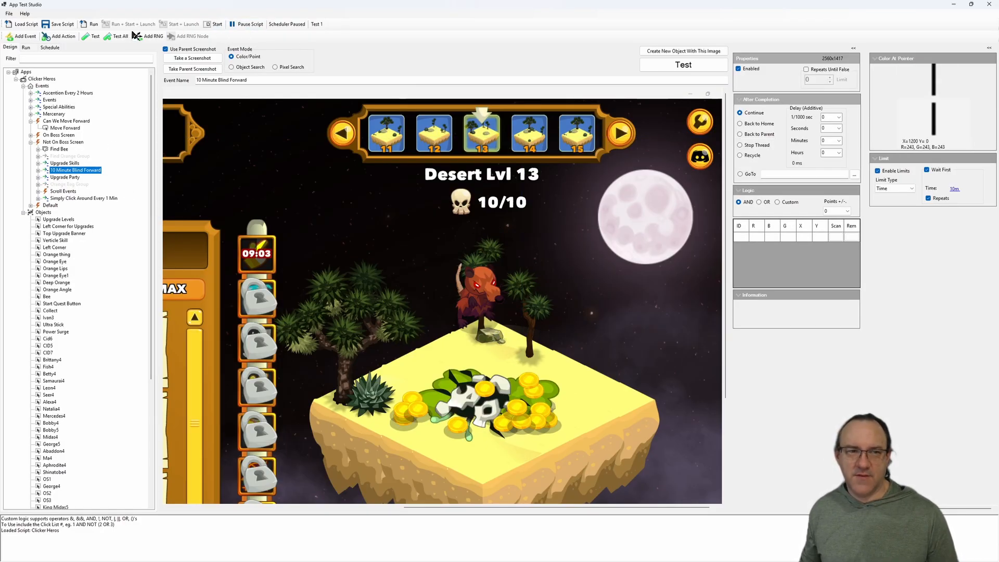
Switch to Clicker Heroes and ascend, salvaging all relics in the Junk Pile
{"action": "left_click", "coordinate": [88, 26]}
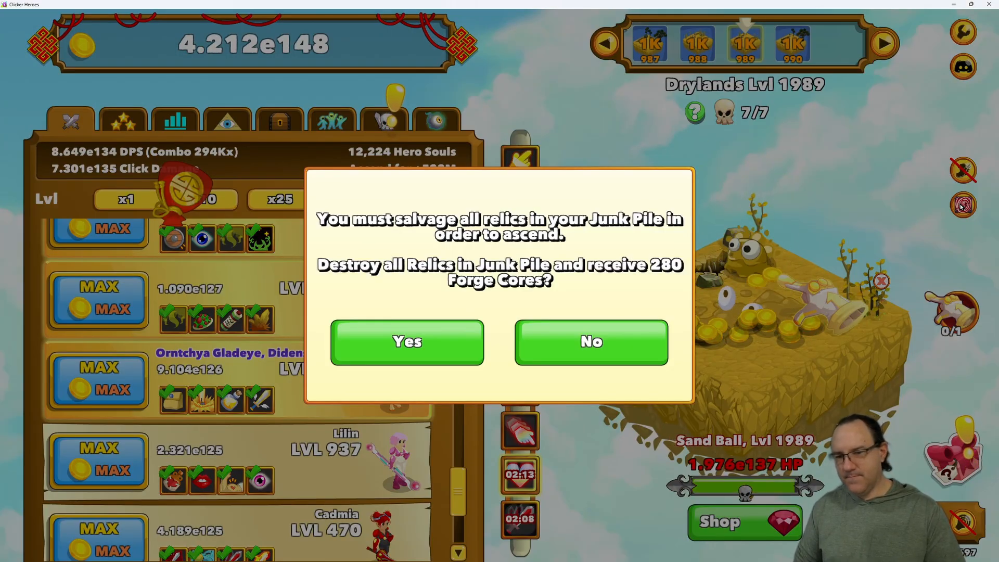
{"action": "left_click", "coordinate": [408, 341]}
{"action": "left_click", "coordinate": [439, 400]}
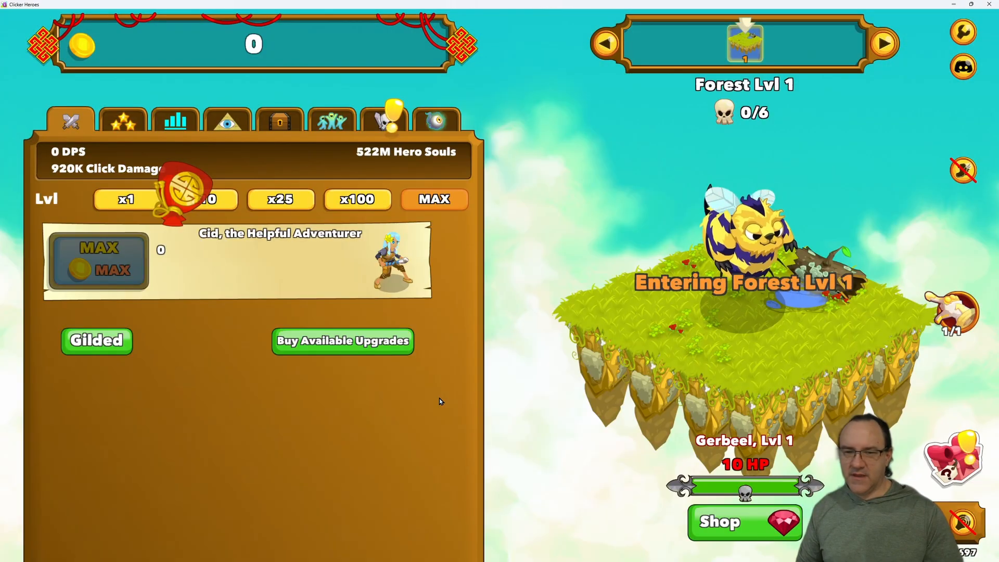
Open the Gilded Hero reward chests received for the highest zones and close the reward dialogs
{"action": "left_click", "coordinate": [489, 281]}
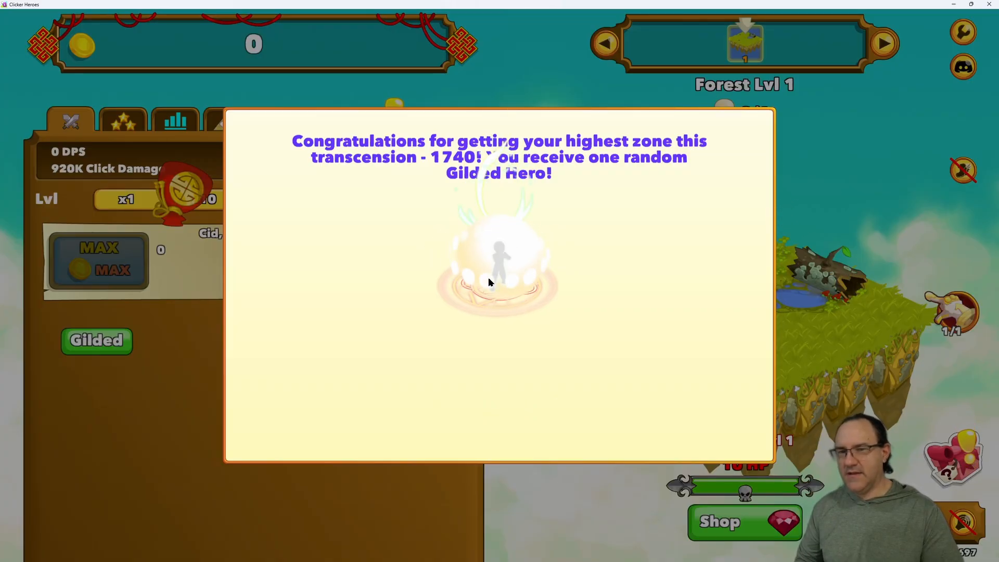
{"action": "left_click", "coordinate": [488, 277]}
{"action": "left_click", "coordinate": [490, 266]}
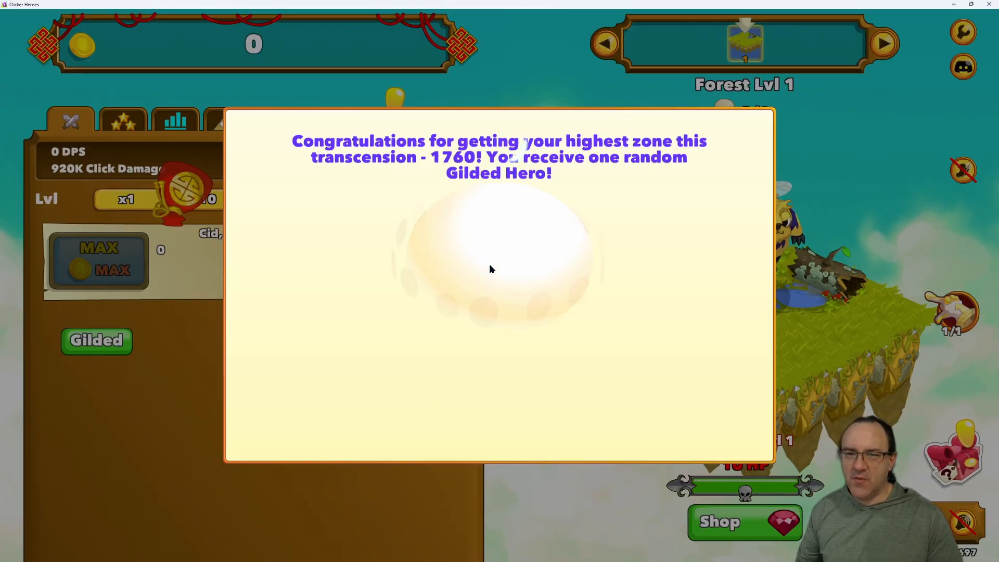
{"action": "left_click", "coordinate": [776, 121]}
{"action": "left_click", "coordinate": [950, 461]}
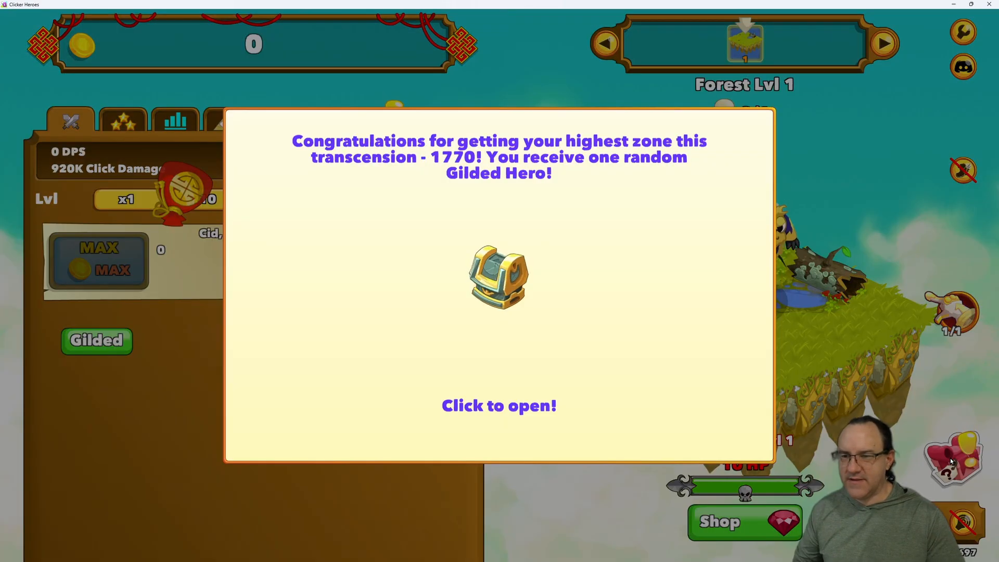
{"action": "left_click", "coordinate": [488, 271]}
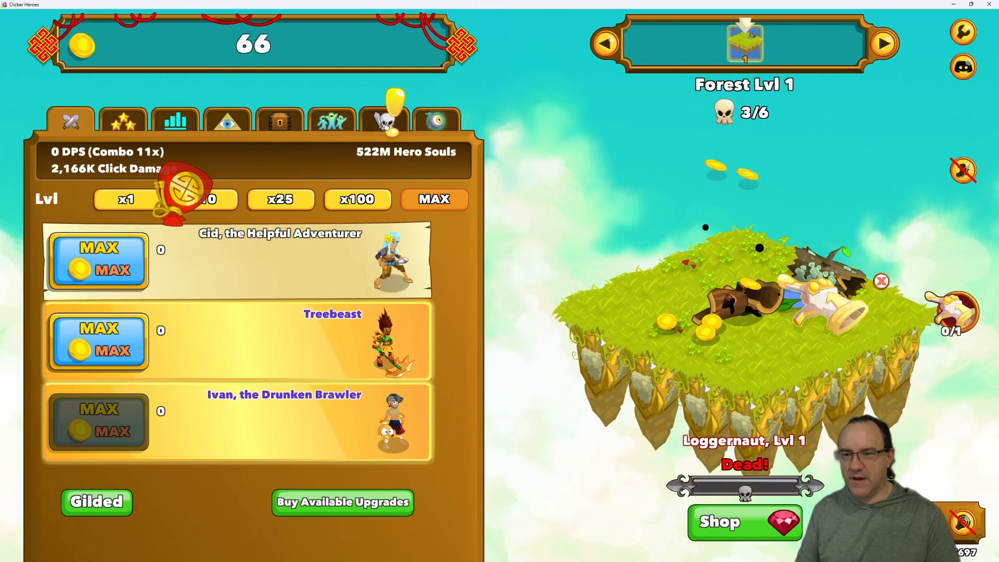
Collect the Grandmaster mercenary's hero souls reward and start the 15-minute quest with a 17% chance of a relic
{"action": "left_click", "coordinate": [385, 121]}
{"action": "left_click", "coordinate": [287, 255]}
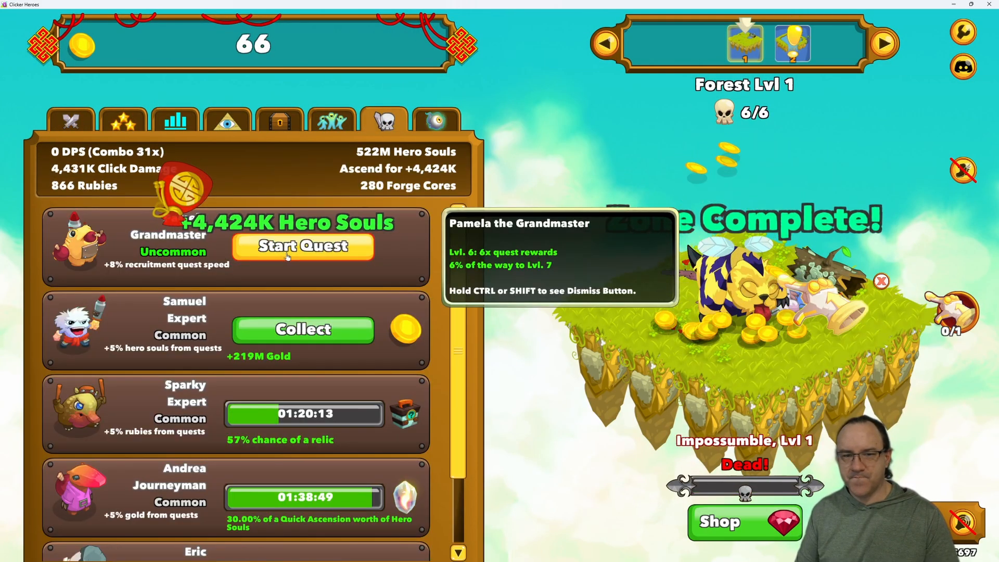
{"action": "left_click", "coordinate": [303, 248]}
{"action": "left_click", "coordinate": [444, 168]}
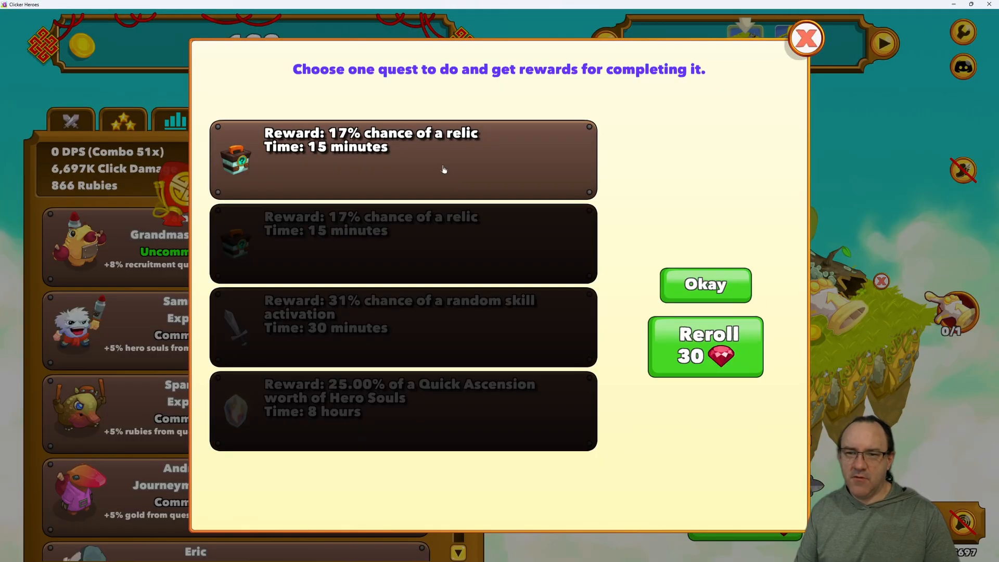
{"action": "left_click", "coordinate": [717, 285]}
Collect the gold reward from the second mercenary and start the 5-minute quest with a 4% chance of a relic
{"action": "left_click", "coordinate": [331, 327]}
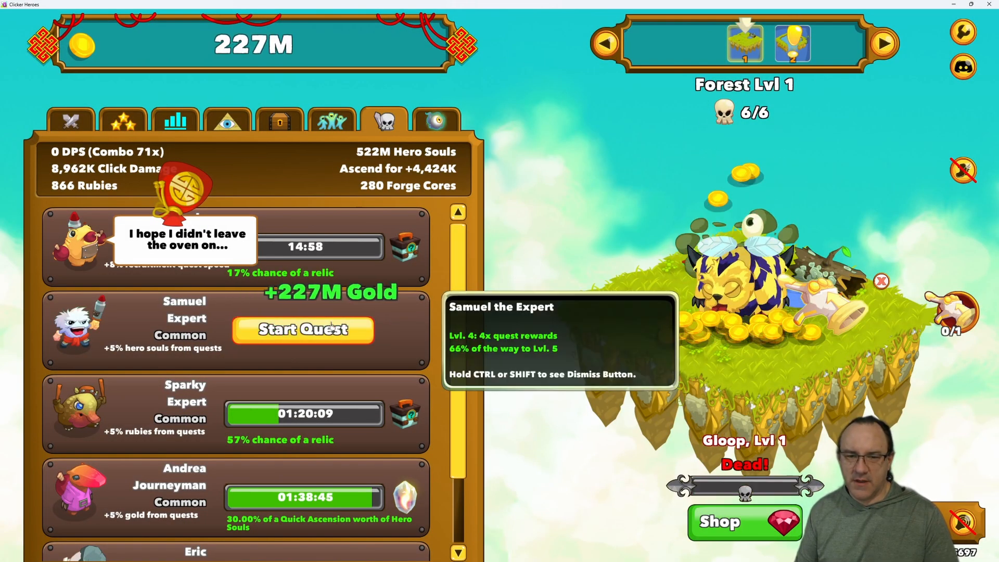
{"action": "left_click", "coordinate": [331, 328]}
{"action": "left_click", "coordinate": [488, 155]}
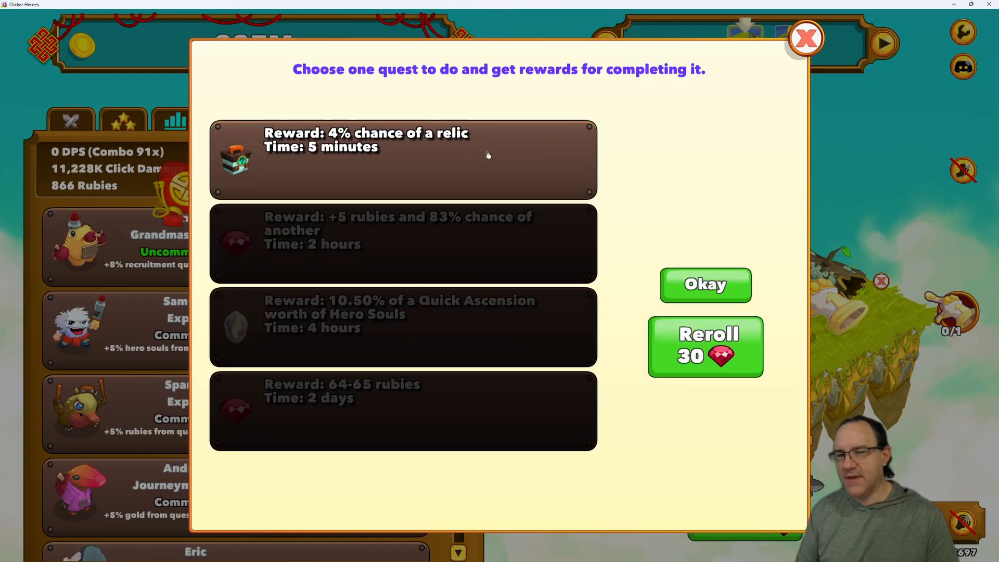
{"action": "left_click", "coordinate": [717, 283]}
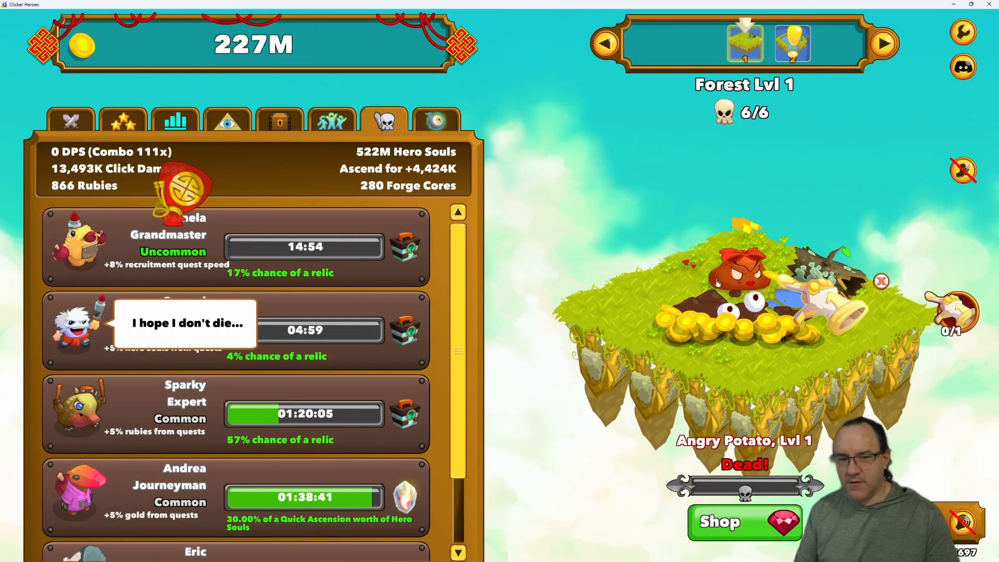
Hire and level Cid, Treebeast, Ivan and Brittany in the hero list using the MAX amount
{"action": "left_click", "coordinate": [71, 121]}
{"action": "left_click", "coordinate": [98, 260]}
{"action": "left_click", "coordinate": [99, 341]}
{"action": "left_click", "coordinate": [99, 421]}
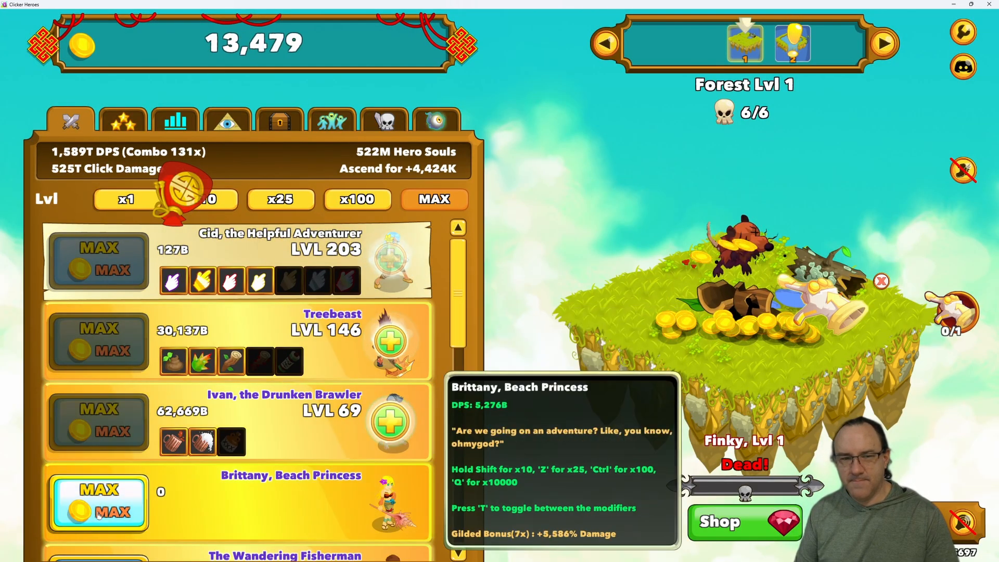
{"action": "left_click", "coordinate": [99, 501]}
Advance to Forest level 2 and buy Cid's first two upgrades and Treebeast's Fertilizer
{"action": "left_click", "coordinate": [795, 39]}
{"action": "left_click", "coordinate": [173, 281]}
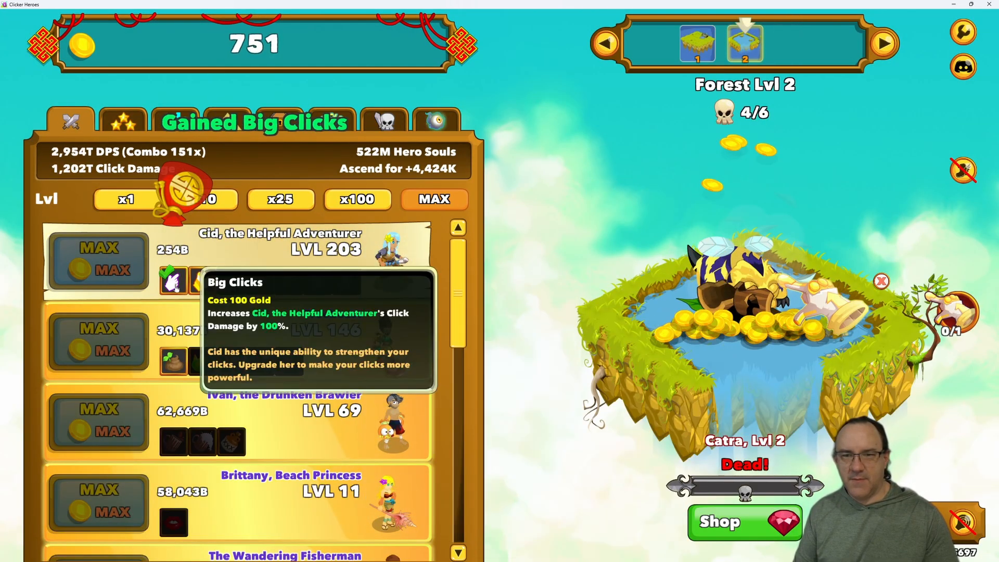
{"action": "left_click", "coordinate": [204, 283]}
{"action": "left_click", "coordinate": [174, 363]}
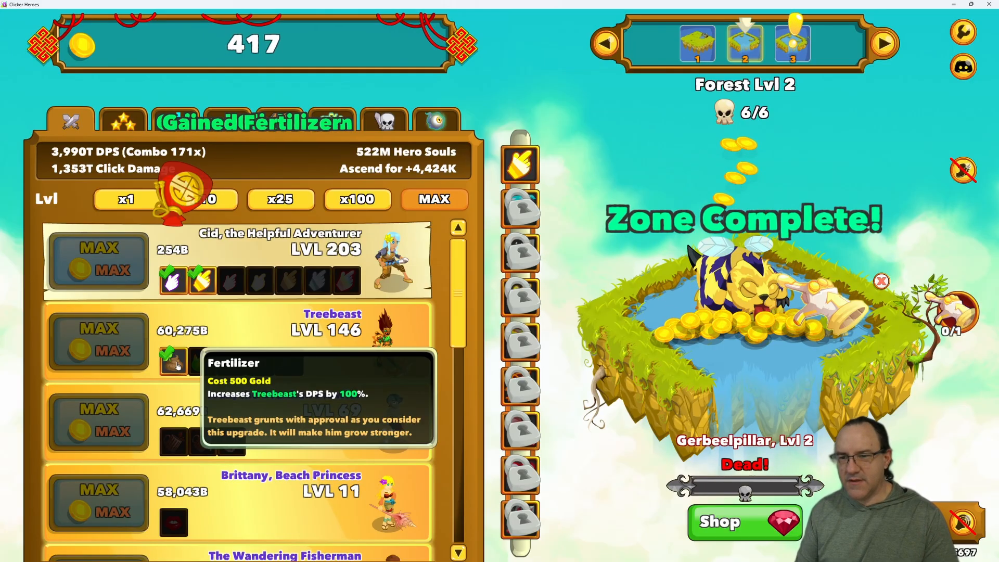
Go to the end of the hero list and collect the floating red envelope bonus
{"action": "left_click", "coordinate": [459, 544]}
{"action": "left_click", "coordinate": [458, 228]}
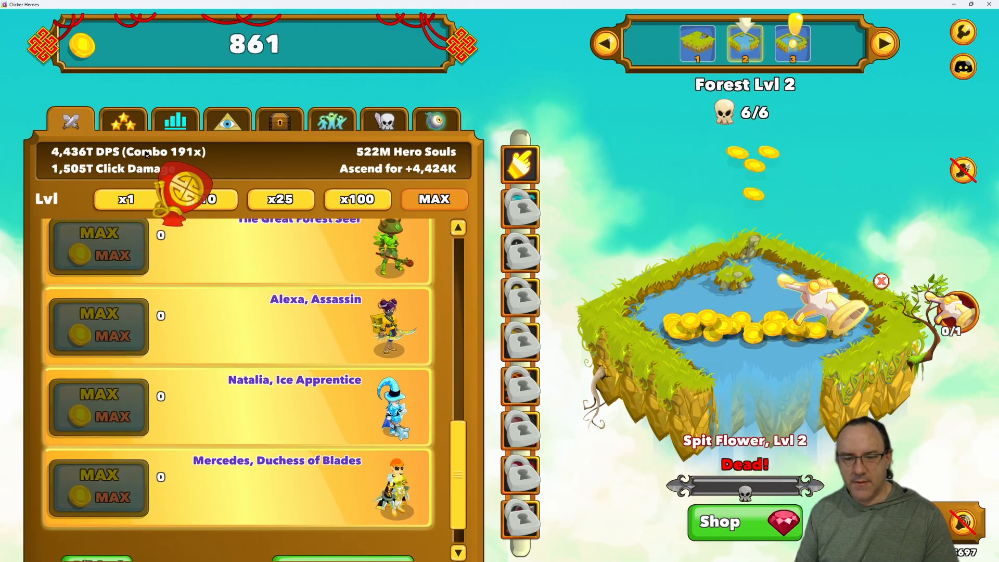
{"action": "left_click", "coordinate": [184, 191]}
{"action": "mouse_move", "coordinate": [391, 155]}
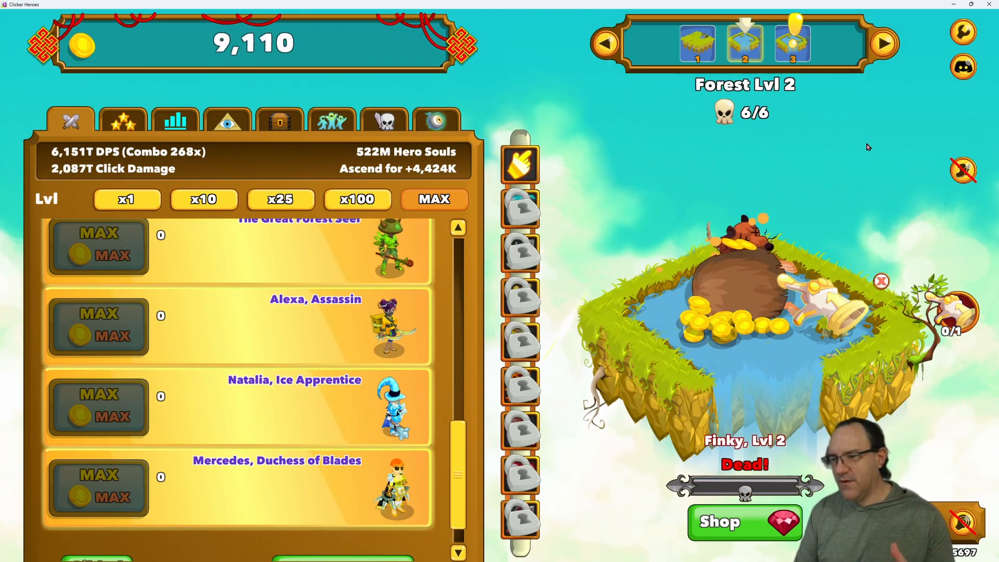
Advance through the Forest zones, hiring The Great Forest Seer and activating the unlocked hand skill
{"action": "left_click", "coordinate": [792, 41], "text": "ctrl"}
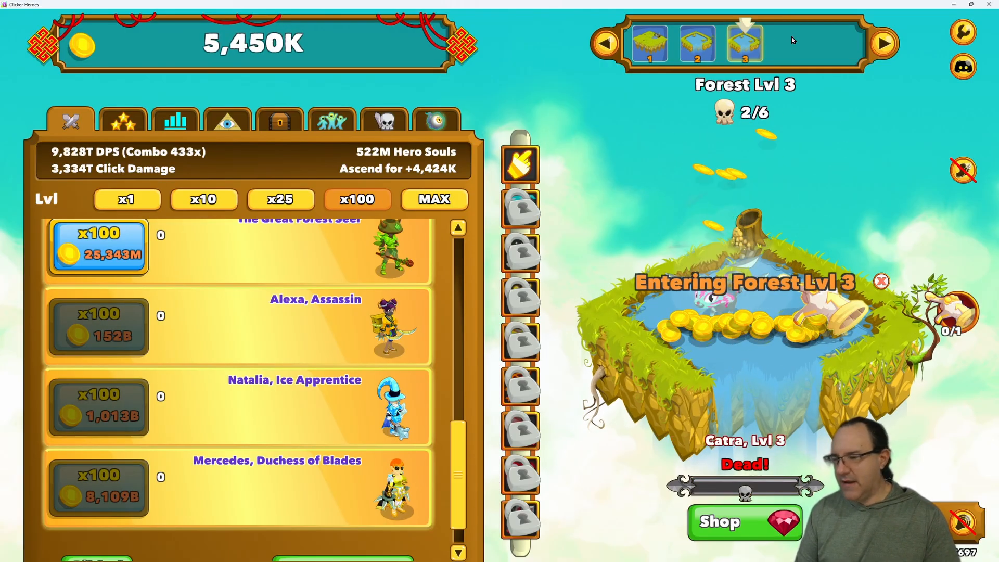
{"action": "left_click", "coordinate": [99, 251]}
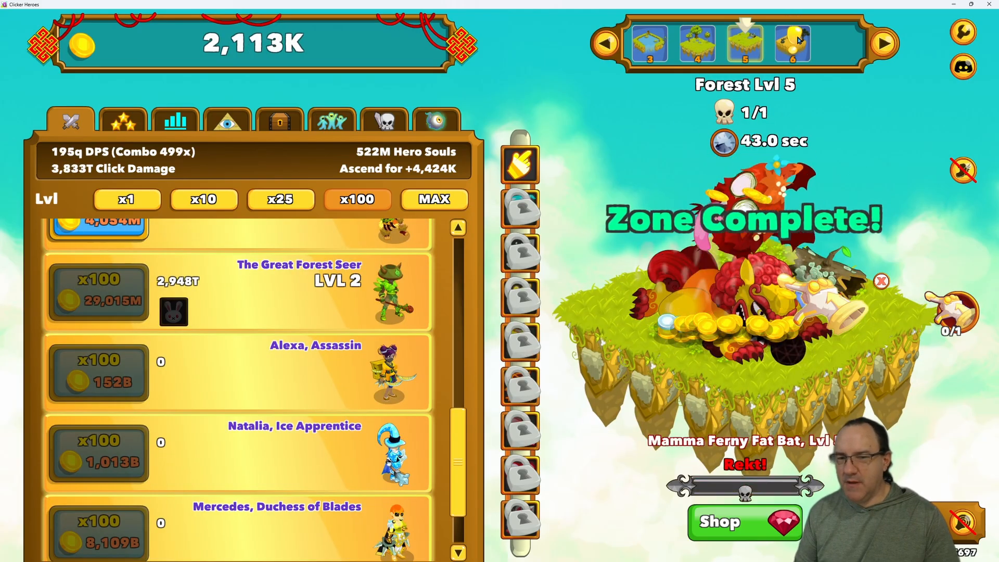
{"action": "left_click", "coordinate": [517, 162]}
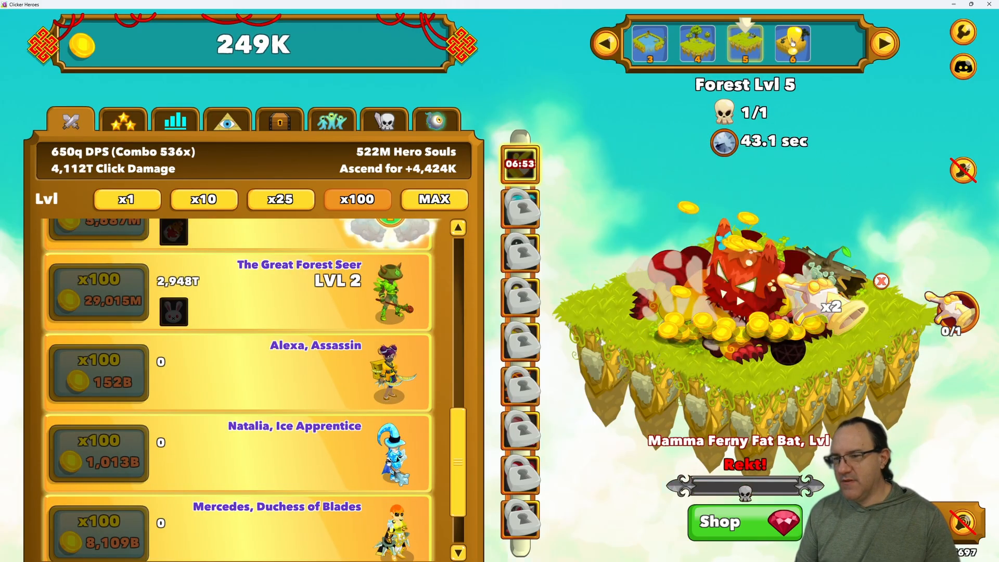
Advance from Forest level 5 through the Drylands zones to level 8
{"action": "left_click", "coordinate": [792, 42]}
{"action": "left_click", "coordinate": [459, 226]}
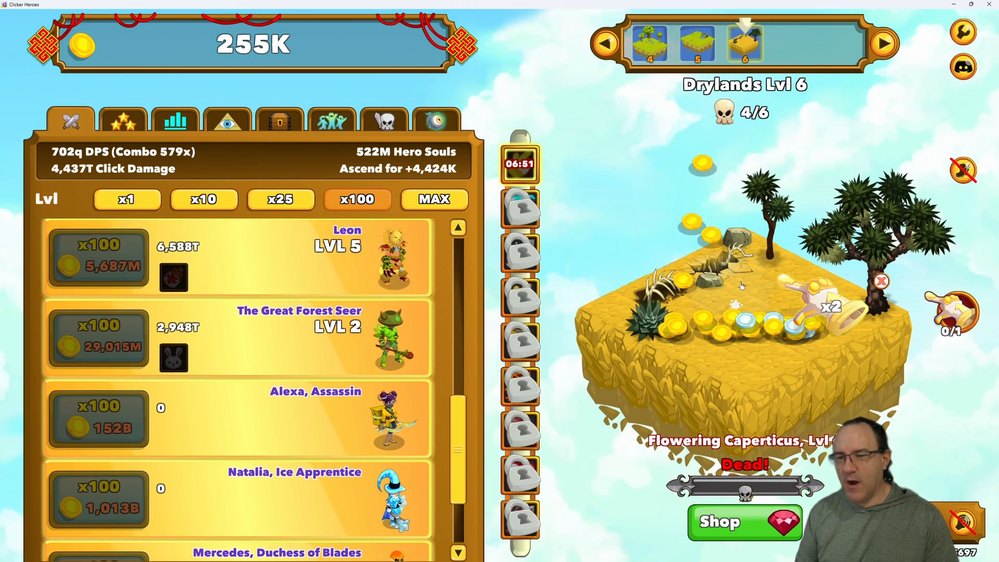
{"action": "left_click", "coordinate": [791, 44]}
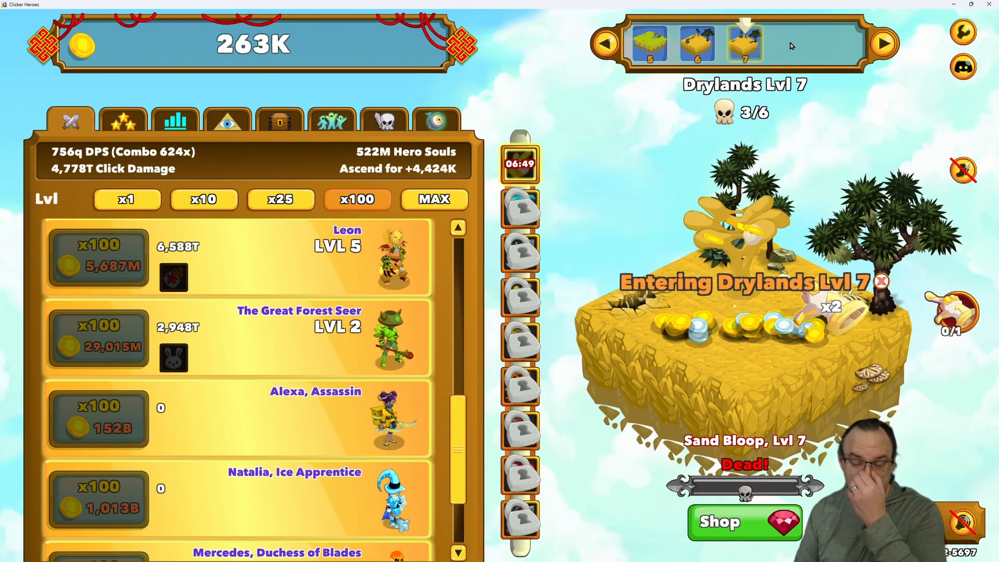
{"action": "left_click", "coordinate": [793, 43]}
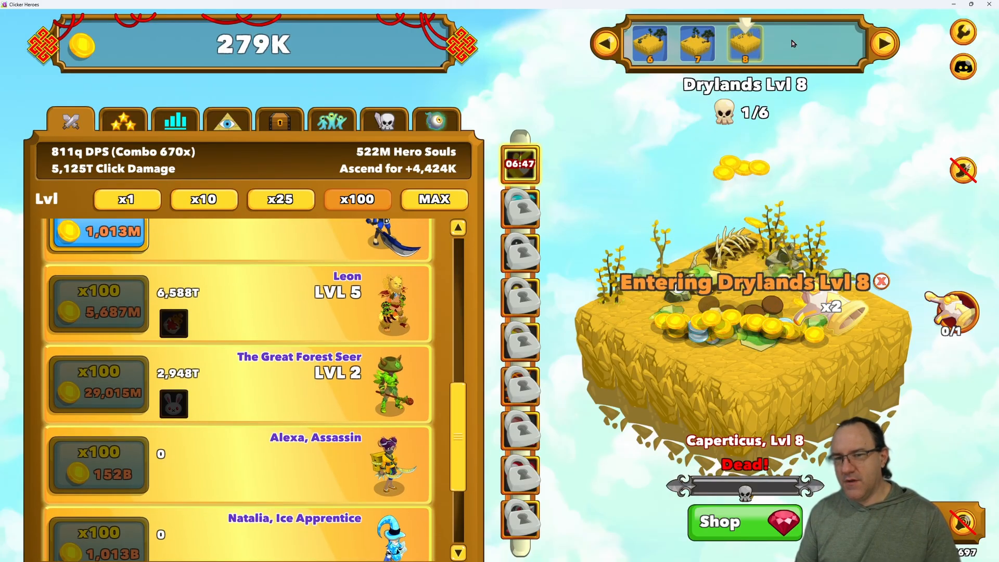
Level The Masked Samurai, The Great Forest Seer to 12 and Leon to 11 while advancing to Drylands level 9
{"action": "left_click", "coordinate": [100, 234]}
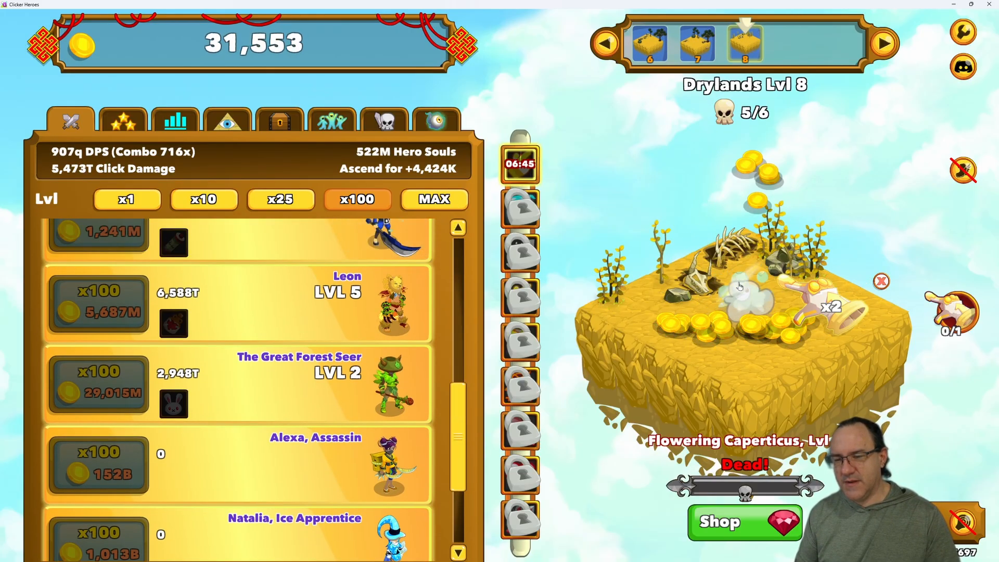
{"action": "left_click", "coordinate": [793, 43]}
{"action": "scroll", "coordinate": [101, 411], "scroll_direction": "up", "scroll_amount": 1}
{"action": "left_click", "coordinate": [99, 430]}
{"action": "left_click", "coordinate": [97, 364]}
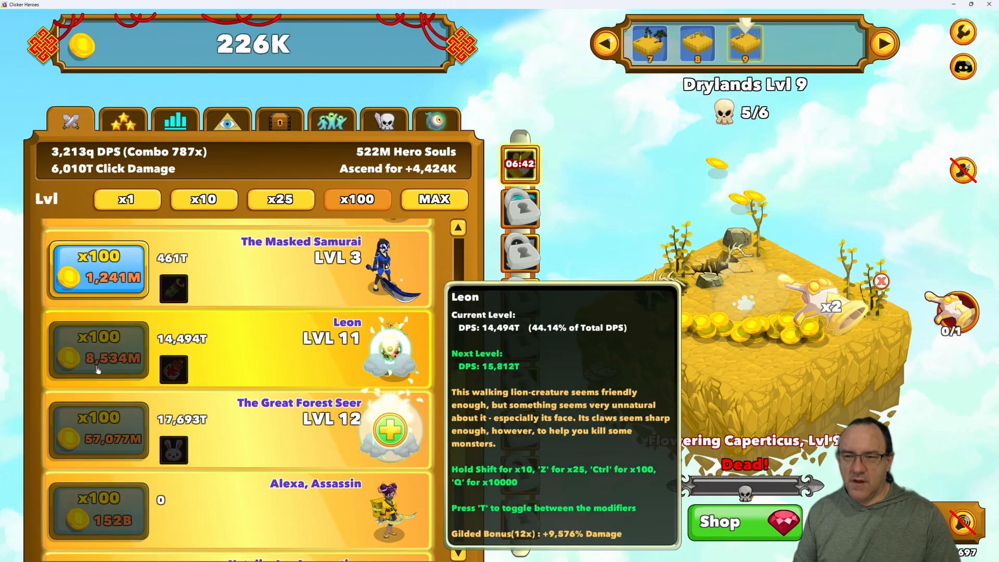
{"action": "left_click", "coordinate": [99, 273]}
Advance to Desert level 11 and raise Leon to level 18 and The Masked Samurai to level 20
{"action": "left_click", "coordinate": [793, 42]}
{"action": "left_click", "coordinate": [793, 43]}
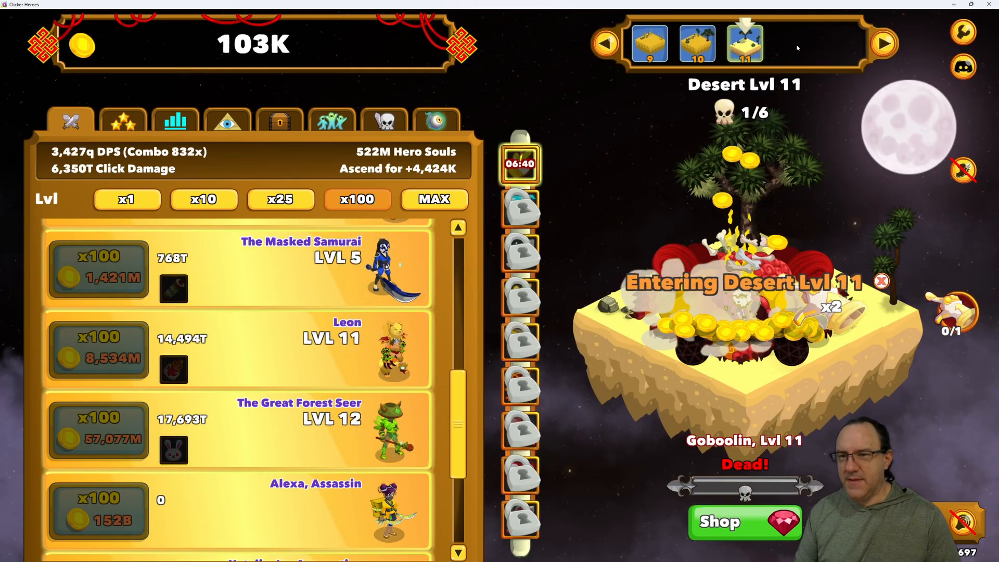
{"action": "left_click", "coordinate": [101, 362]}
{"action": "left_click", "coordinate": [101, 359]}
{"action": "left_click", "coordinate": [105, 269]}
{"action": "left_click", "coordinate": [105, 270]}
Hire Betty Clicker and raise her to level 14 while advancing to Desert level 13
{"action": "scroll", "coordinate": [106, 268], "scroll_direction": "up", "scroll_amount": 1}
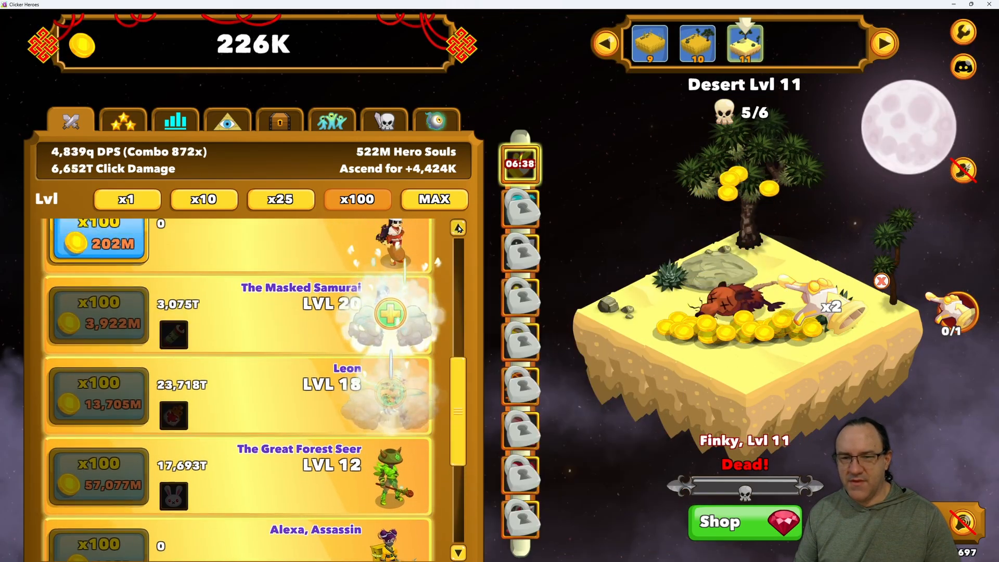
{"action": "left_click", "coordinate": [104, 244]}
{"action": "left_click", "coordinate": [793, 43]}
{"action": "left_click", "coordinate": [104, 244]}
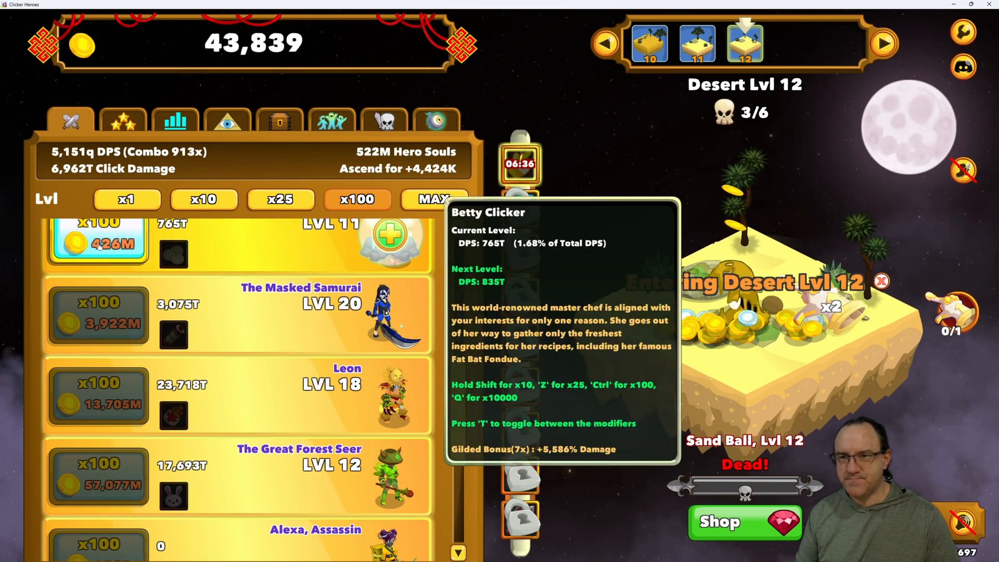
{"action": "left_click", "coordinate": [104, 243]}
{"action": "left_click", "coordinate": [793, 43]}
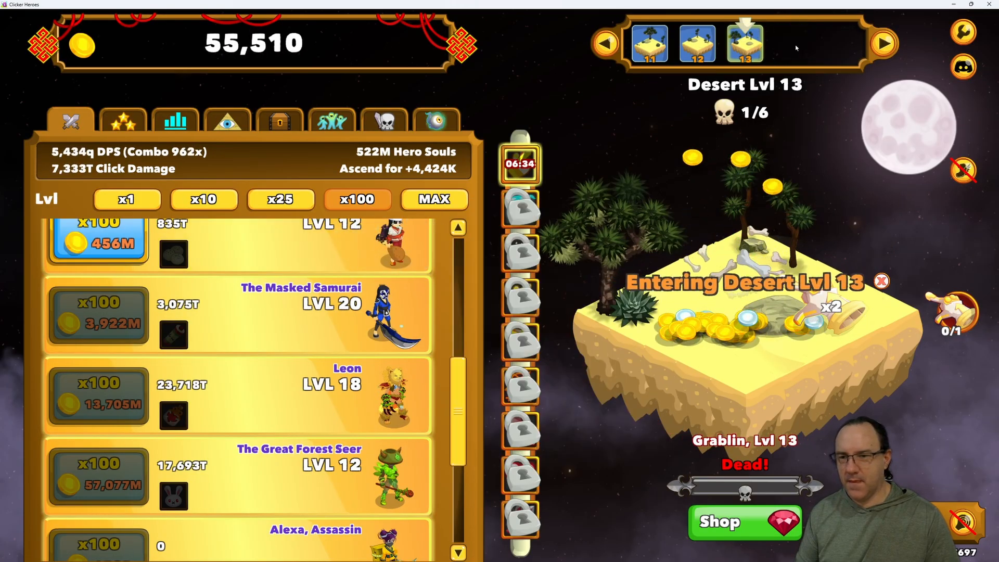
{"action": "left_click", "coordinate": [104, 243]}
Buy the Jutsu I, Courage Tonic and Wilderburr Dumplings upgrades while advancing to Desert level 14
{"action": "scroll", "coordinate": [106, 247], "scroll_direction": "up", "scroll_amount": 1}
{"action": "left_click", "coordinate": [175, 381]}
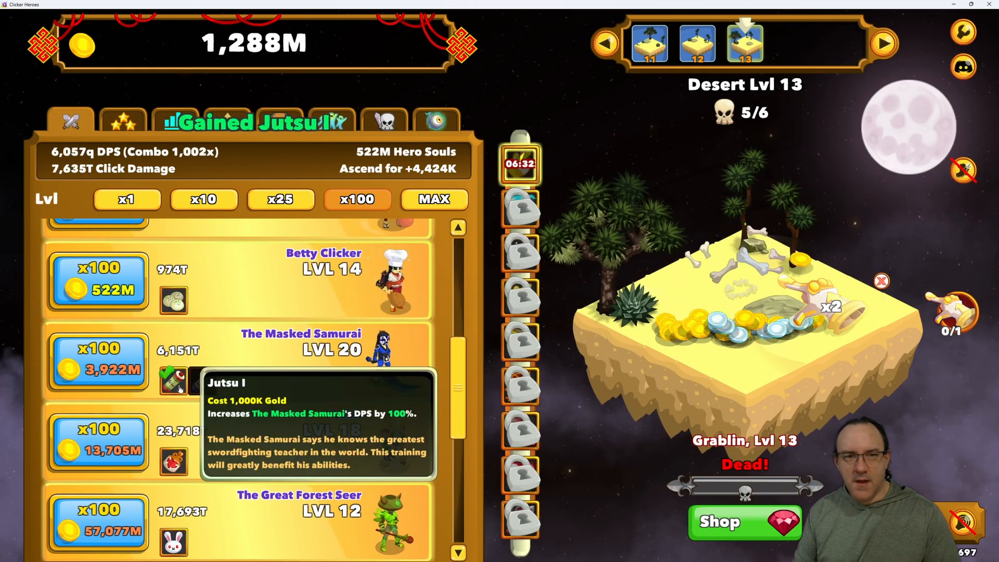
{"action": "left_click", "coordinate": [796, 40]}
{"action": "left_click", "coordinate": [175, 461]}
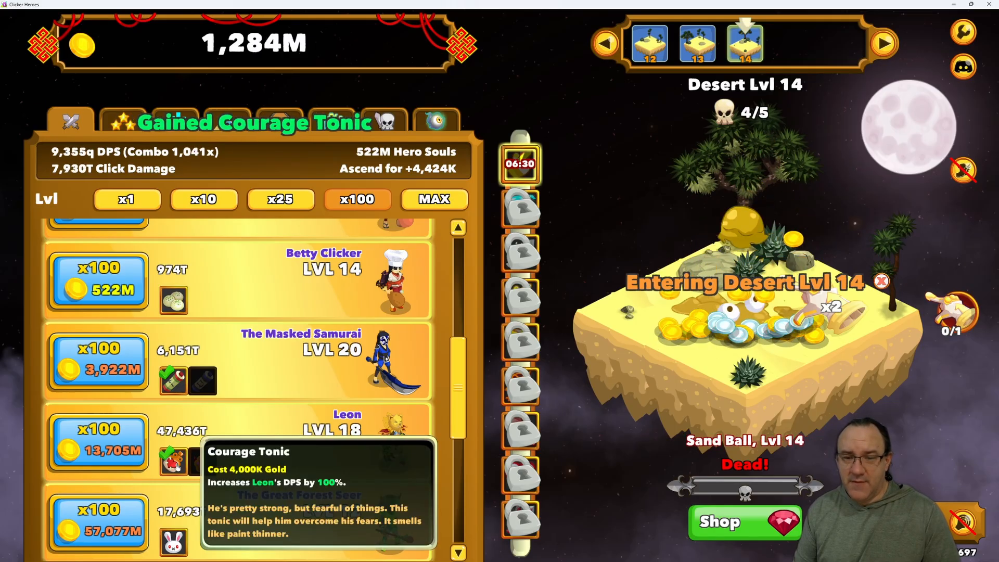
{"action": "left_click", "coordinate": [175, 301]}
Raise The Great Forest Seer to level 63, The Masked Samurai to level 87 and Betty Clicker to level 64
{"action": "left_click", "coordinate": [102, 533]}
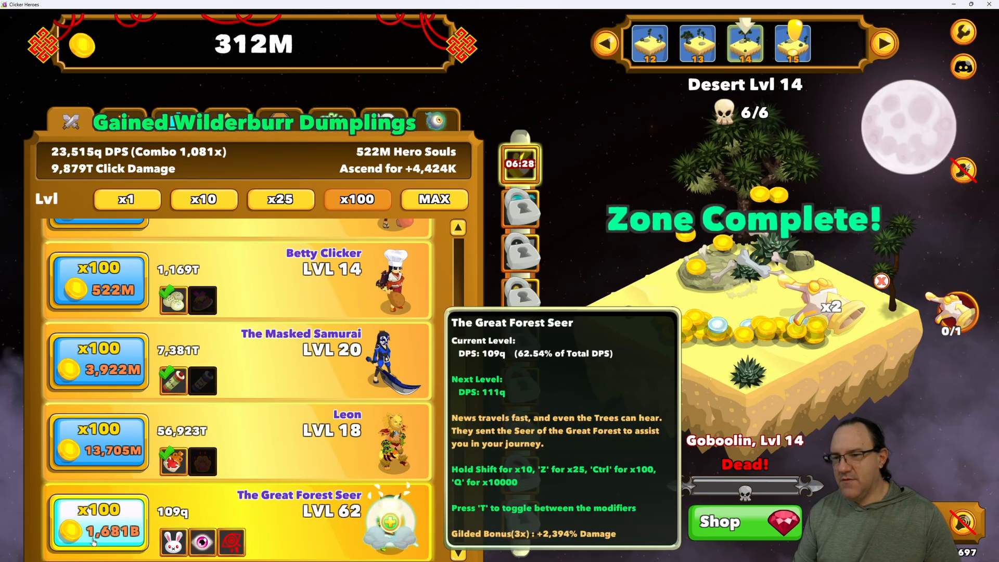
{"action": "left_click", "coordinate": [102, 366]}
{"action": "left_click", "coordinate": [102, 542]}
{"action": "left_click", "coordinate": [104, 283]}
Advance to Desert level 16 and buy Jutsu II, The Masked Samurai's third upgrade and Betty Clicker's second upgrade
{"action": "left_click", "coordinate": [794, 44]}
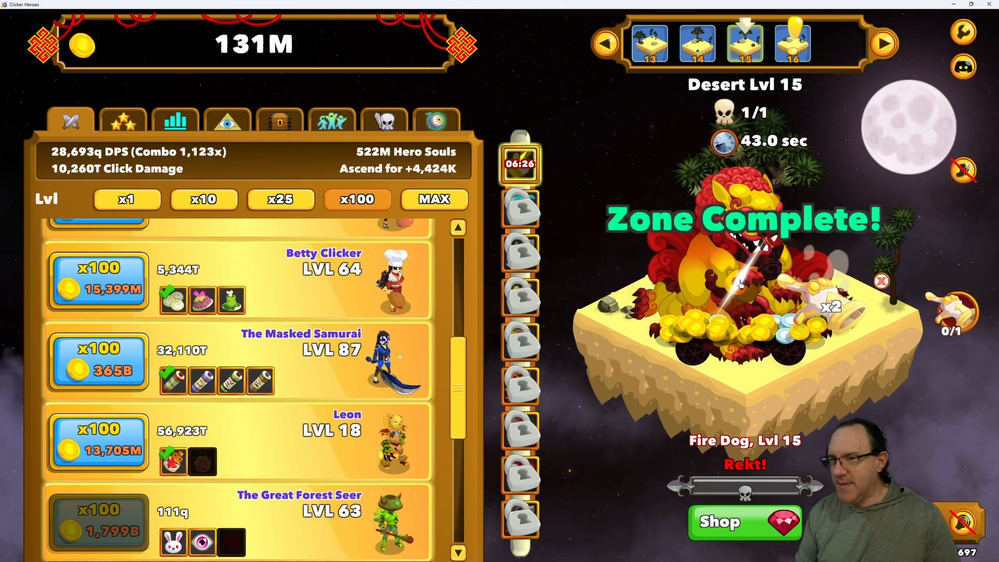
{"action": "left_click", "coordinate": [795, 45]}
{"action": "left_click", "coordinate": [202, 381]}
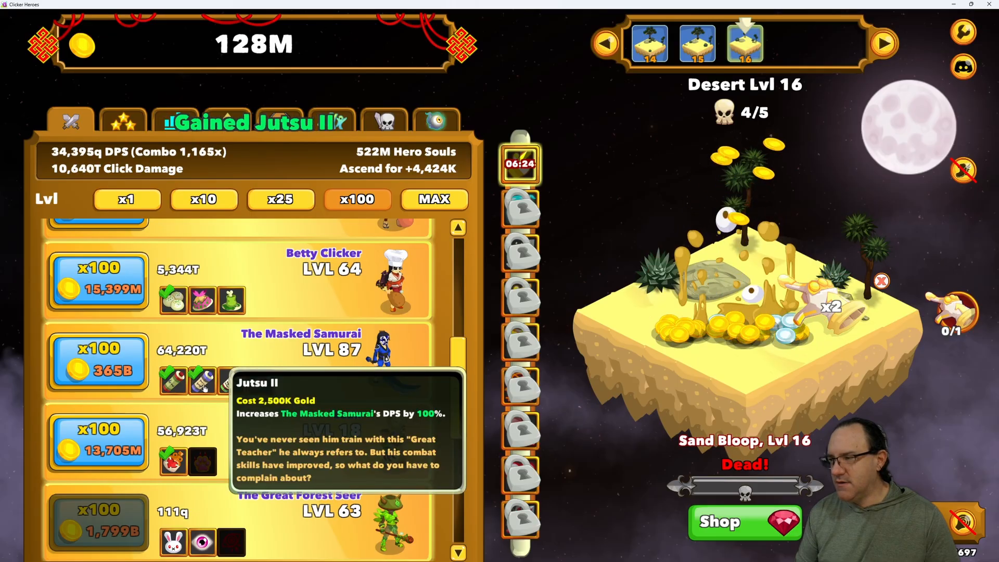
{"action": "left_click", "coordinate": [232, 382]}
{"action": "left_click", "coordinate": [202, 300]}
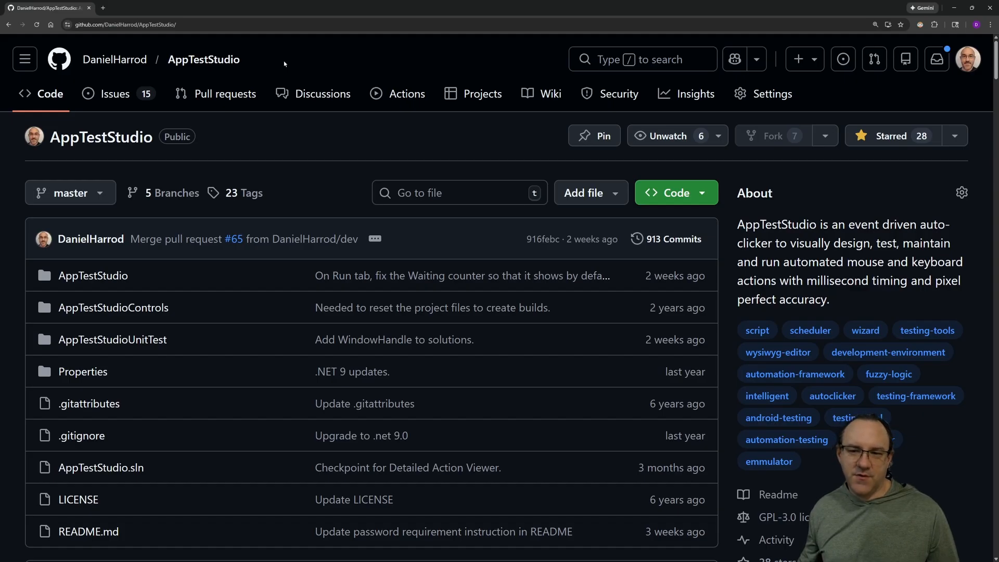
Switch to the AppTestStudio repository on GitHub, open the latest release v.1.0.23 and locate its downloadable assets
{"action": "scroll", "coordinate": [352, 74], "scroll_direction": "down", "scroll_amount": 6}
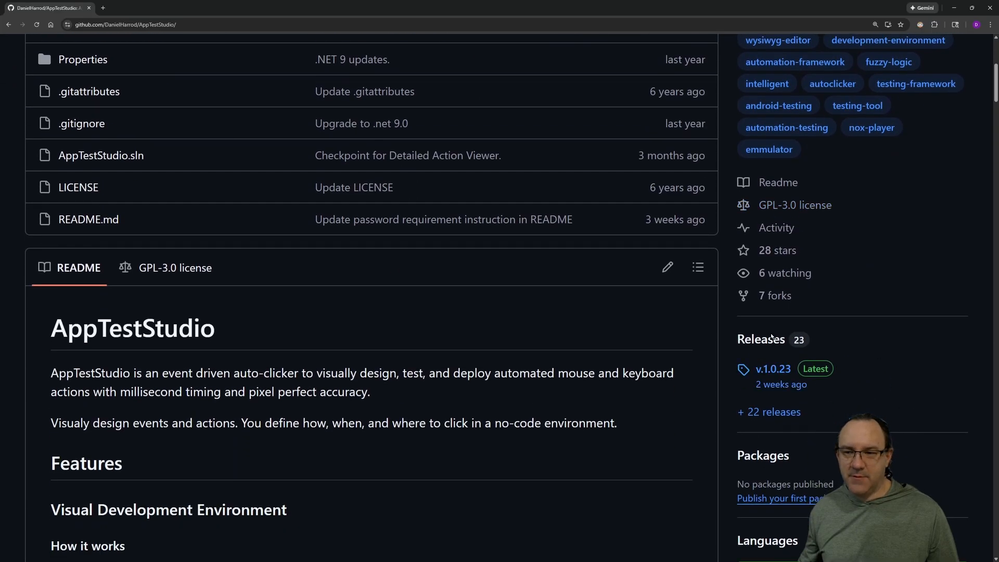
{"action": "scroll", "coordinate": [250, 95], "scroll_direction": "up", "scroll_amount": 6}
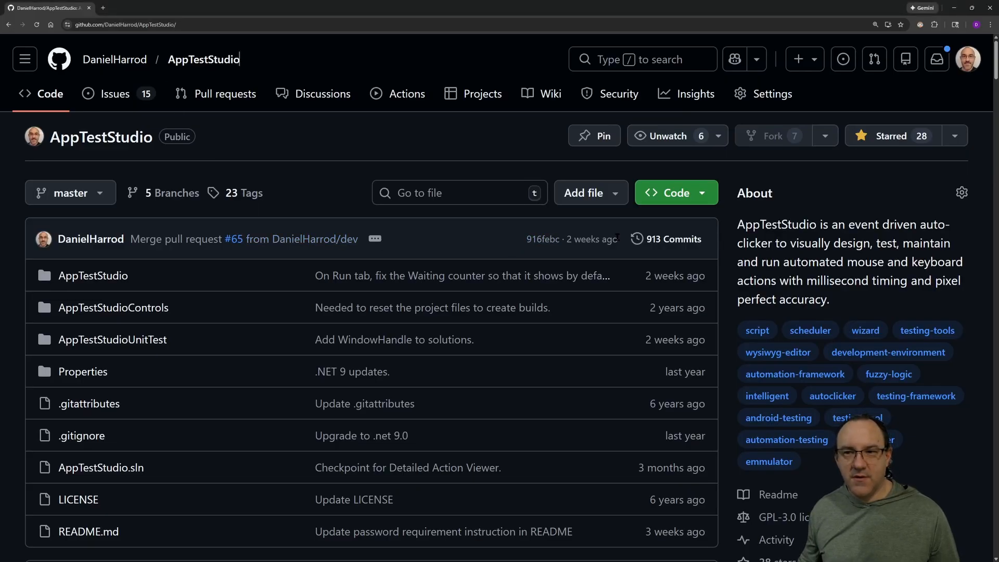
{"action": "scroll", "coordinate": [616, 237], "scroll_direction": "down", "scroll_amount": 5}
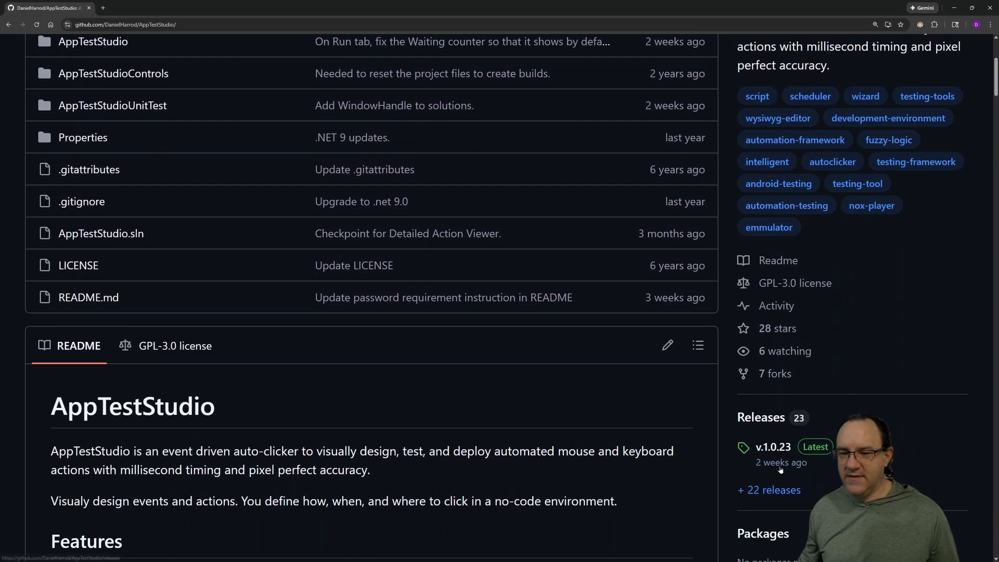
{"action": "left_click", "coordinate": [781, 449]}
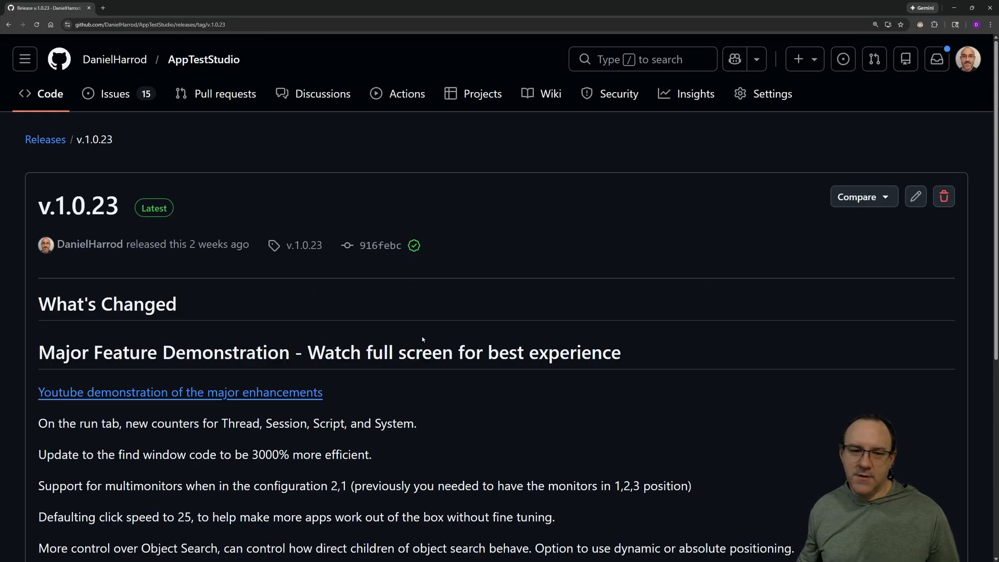
{"action": "scroll", "coordinate": [125, 368], "scroll_direction": "down", "scroll_amount": 5}
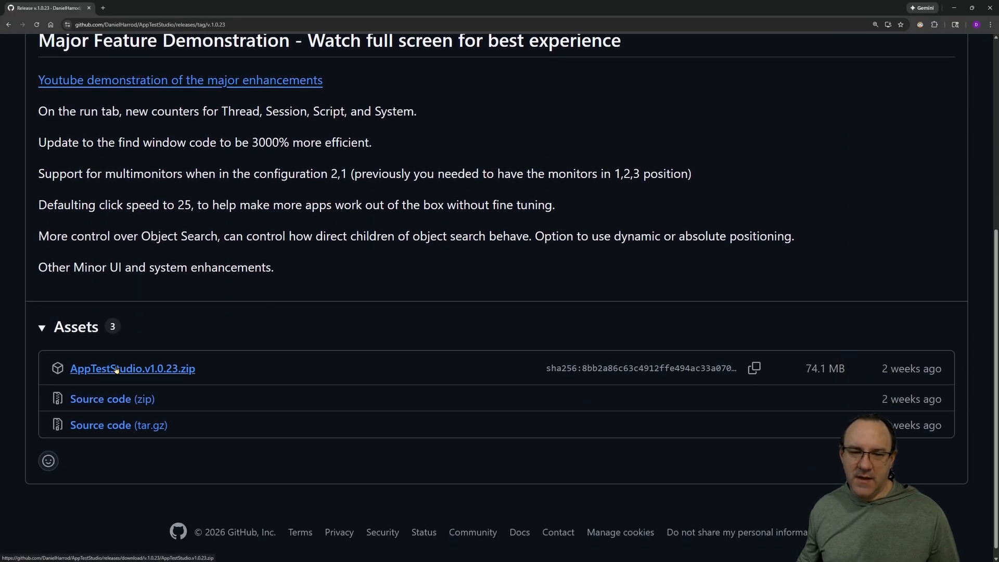